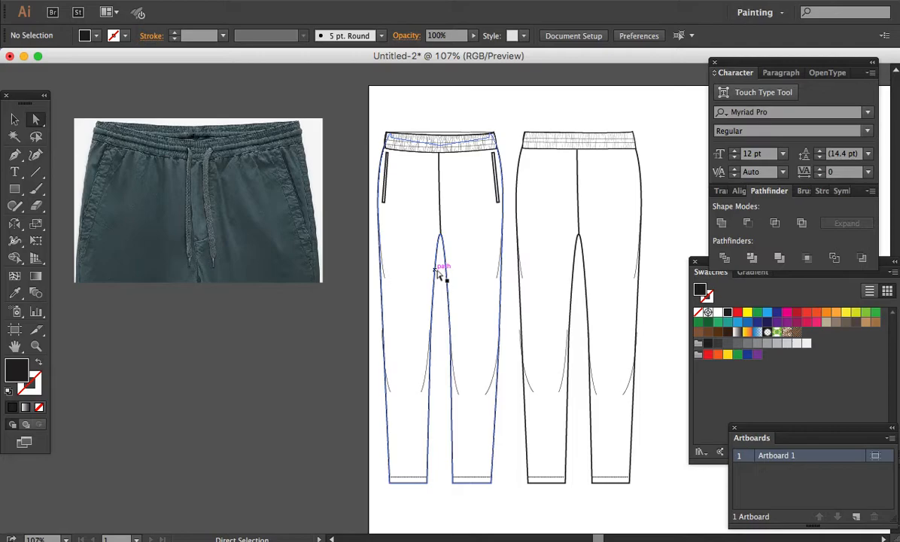
# Step: Compare the pants reference photo with the front and back pant flats, including the side pocket area
pyautogui.press('super+shift+a')
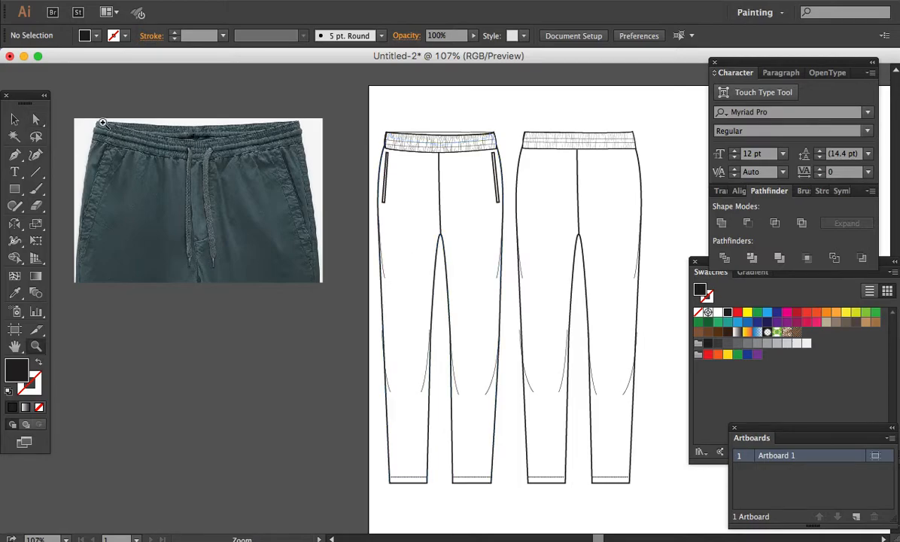
pyautogui.press('z')
pyautogui.moveTo(69, 117); pyautogui.dragTo(656, 298)
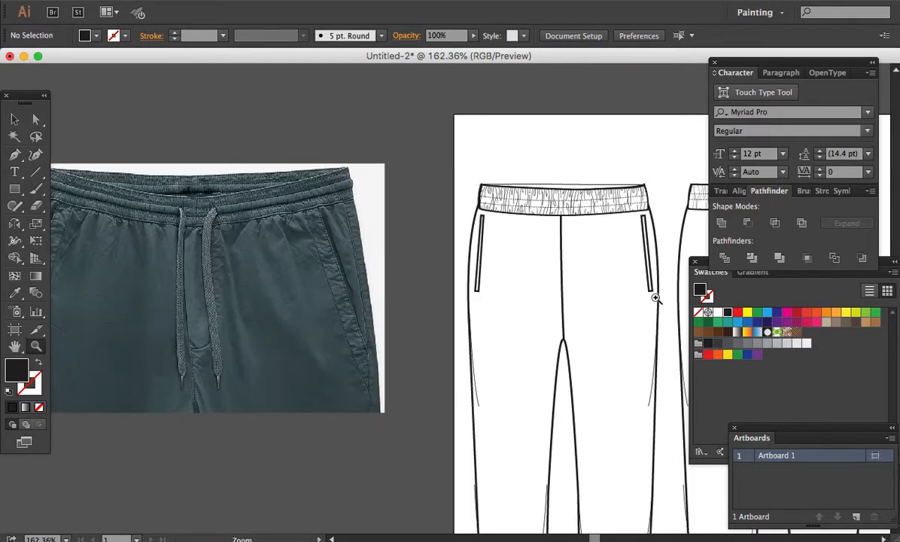
pyautogui.hscroll(-5, 352, 241)
pyautogui.scroll(-2, 352, 241)
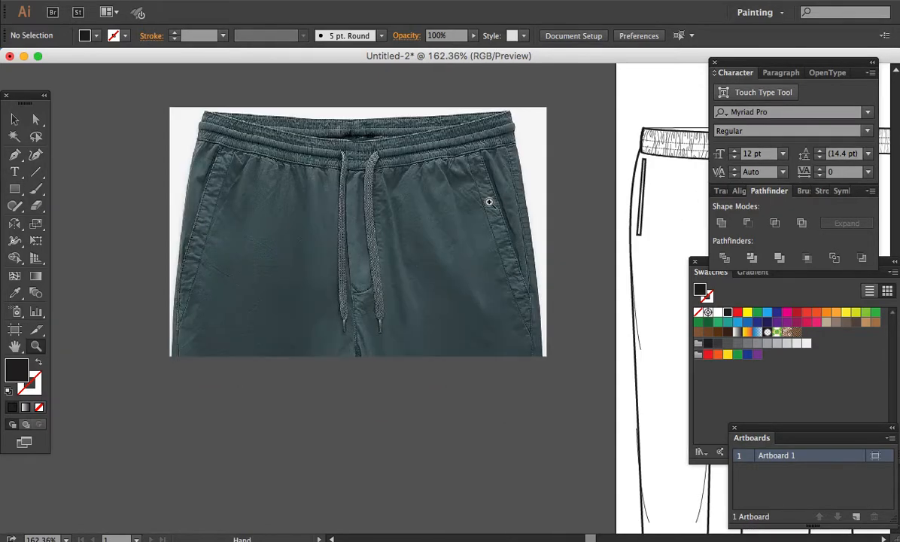
pyautogui.moveTo(154, 100); pyautogui.dragTo(594, 331)
pyautogui.hotkey('ctrl', '-')
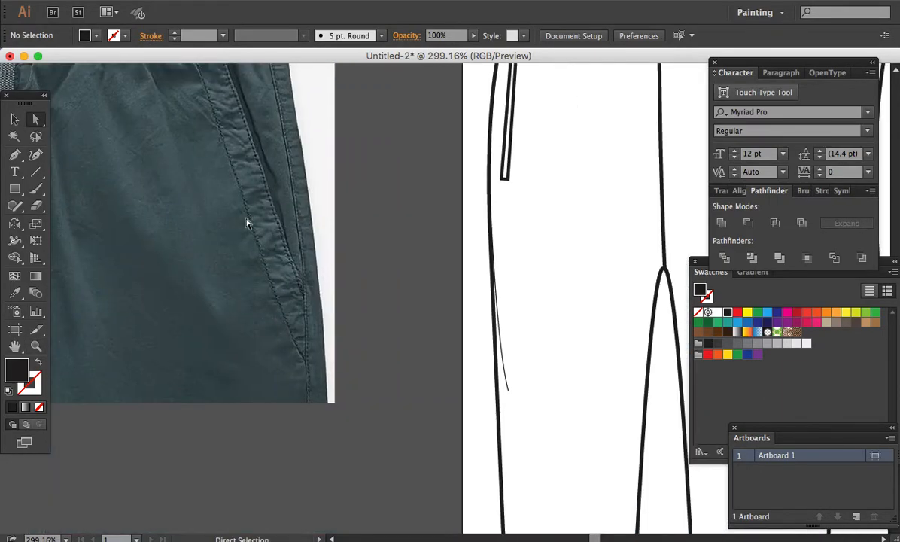
pyautogui.hotkey('ctrl', '-')
pyautogui.moveTo(567, 301); pyautogui.dragTo(386, 221)
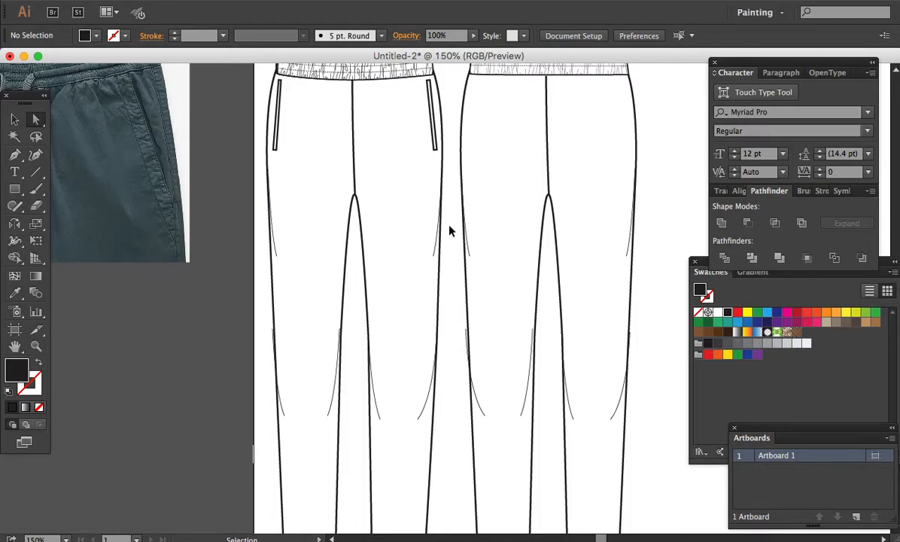
pyautogui.hotkey('ctrl', '-')
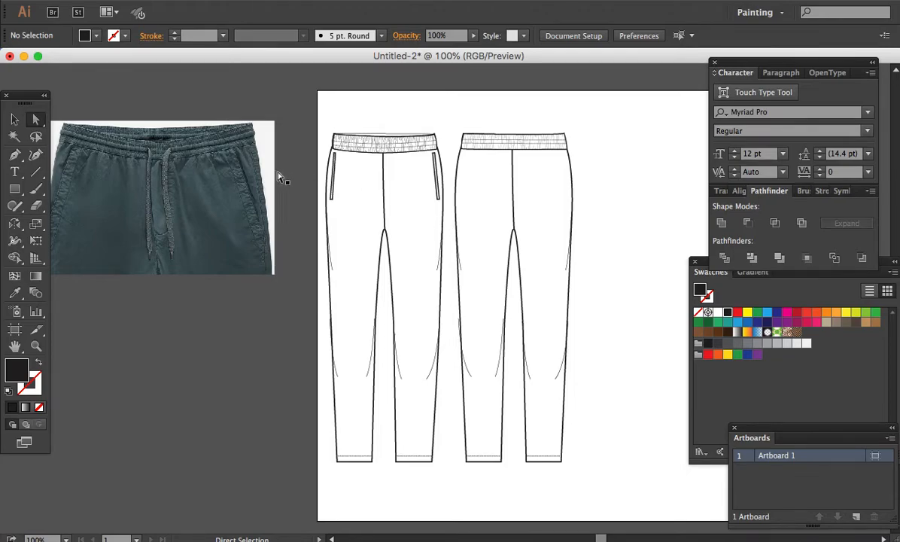
# Step: Examine the waistband and drawstrings in the reference photo up close
pyautogui.press('z')
pyautogui.moveTo(125, 134)
pyautogui.mouseDown()
pyautogui.moveTo(446, 225)
pyautogui.moveTo(466, 246)
pyautogui.mouseUp()
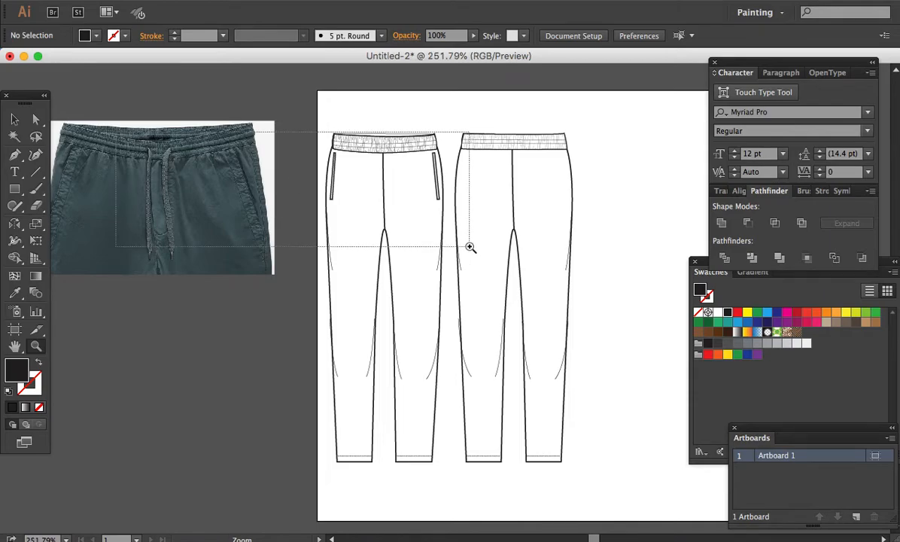
pyautogui.press('a')
pyautogui.moveTo(243, 324)
pyautogui.mouseDown()
pyautogui.moveTo(331, 307)
pyautogui.moveTo(325, 288)
pyautogui.moveTo(410, 288)
pyautogui.mouseUp()
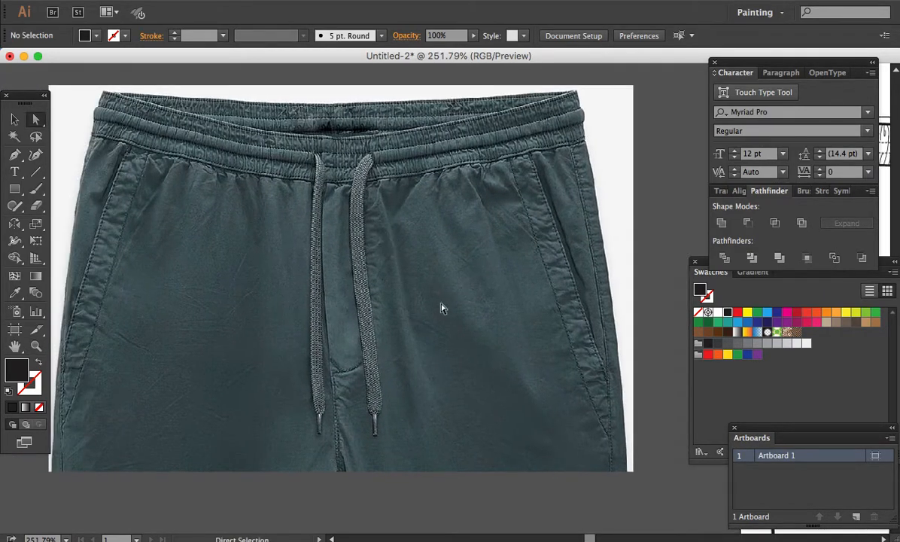
pyautogui.hscroll(5, 491, 294)
pyautogui.scroll(1, 490, 294)
pyautogui.press('z')
pyautogui.press('a')
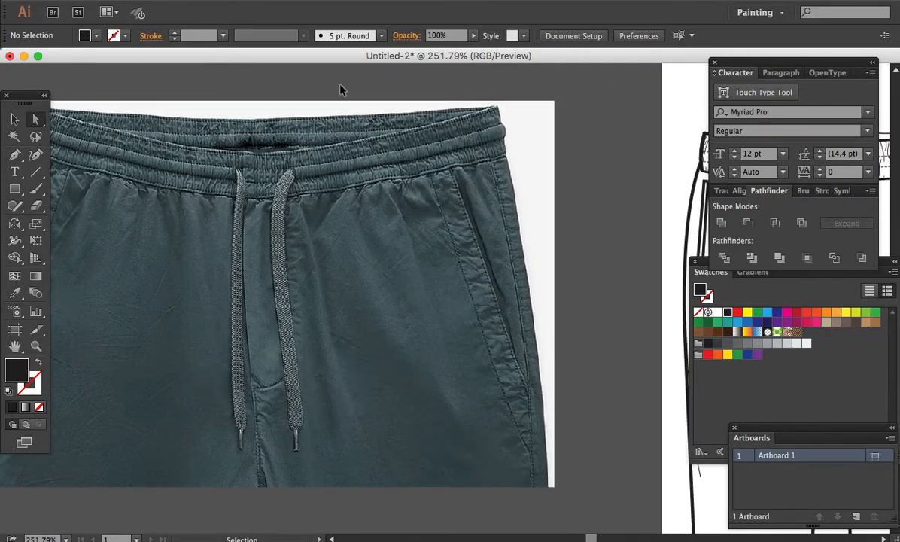
# Step: Unlock all locked artwork and select the pants reference photo
pyautogui.press('alt+super+2')
pyautogui.click(339, 90)
pyautogui.click(338, 127)
pyautogui.click(339, 92)
pyautogui.click(329, 126)
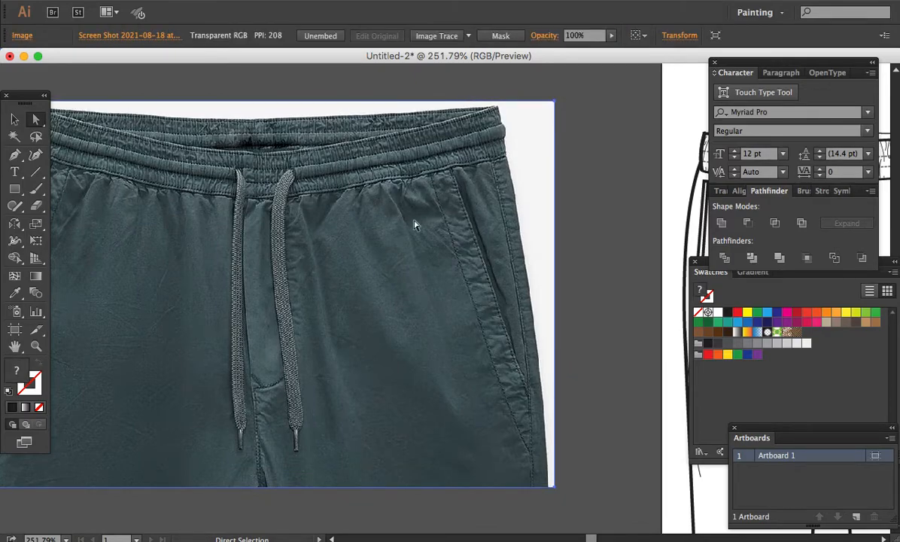
pyautogui.press('space')
pyautogui.moveTo(427, 220); pyautogui.dragTo(506, 214)
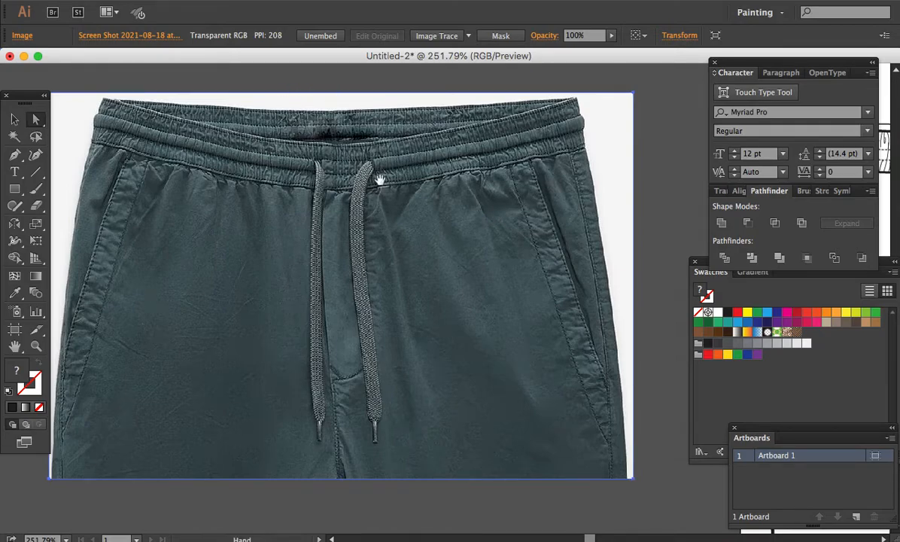
pyautogui.moveTo(379, 181); pyautogui.dragTo(422, 170)
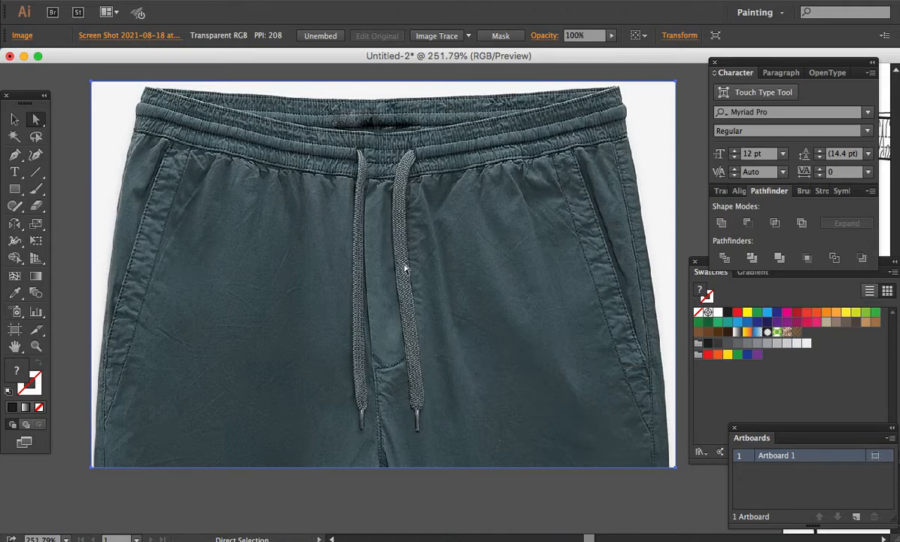
# Step: Lock the selected reference photo in place so it can be traced over
pyautogui.rightClick(462, 180)
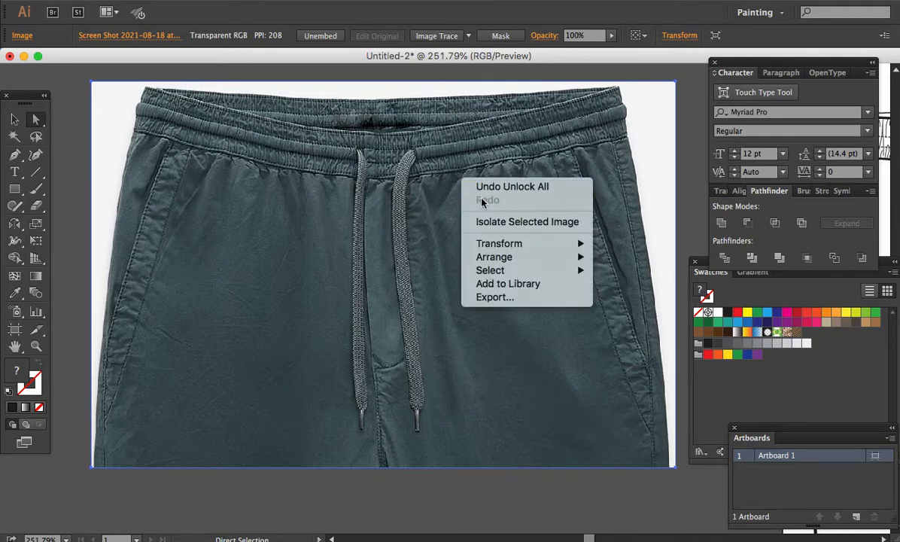
pyautogui.click(410, 188)
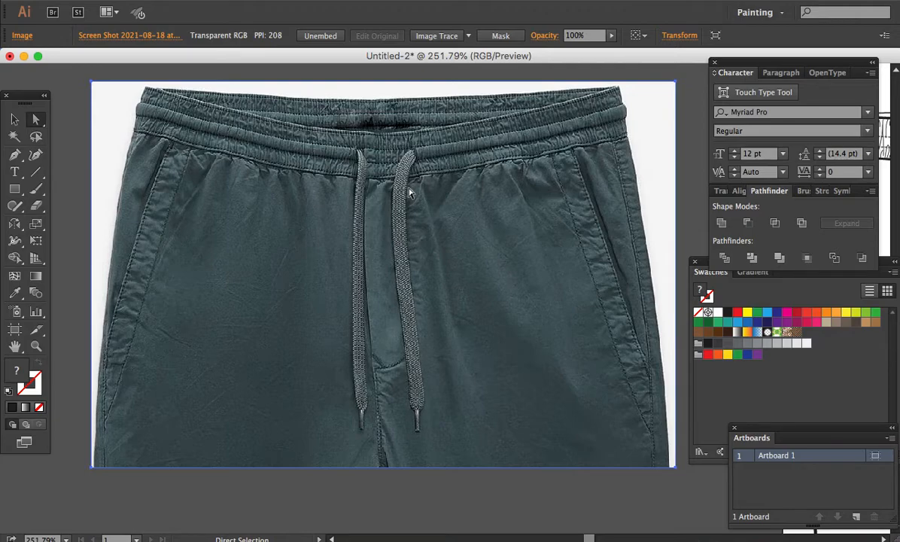
pyautogui.click(230, 75)
pyautogui.keyDown('alt'); pyautogui.click(249, 102); pyautogui.keyUp('alt')
pyautogui.click(198, 2)
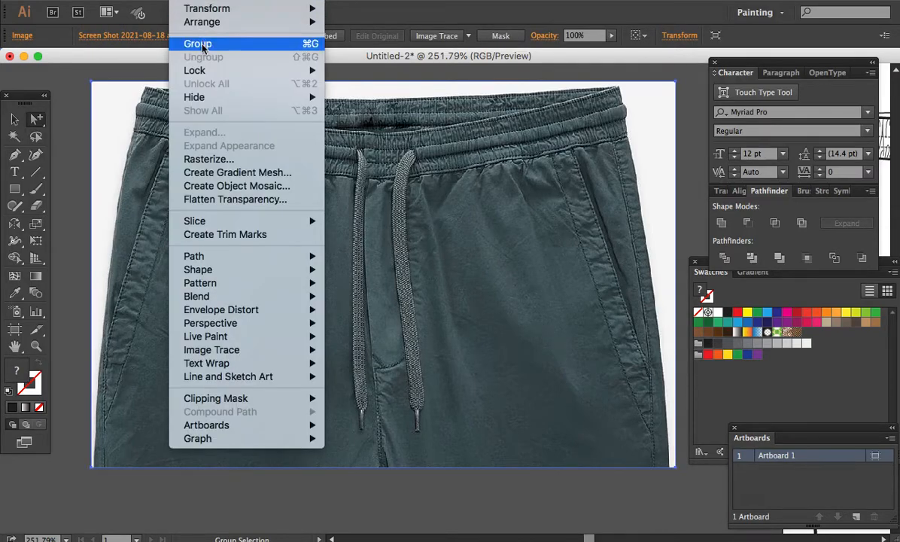
pyautogui.moveTo(208, 71)
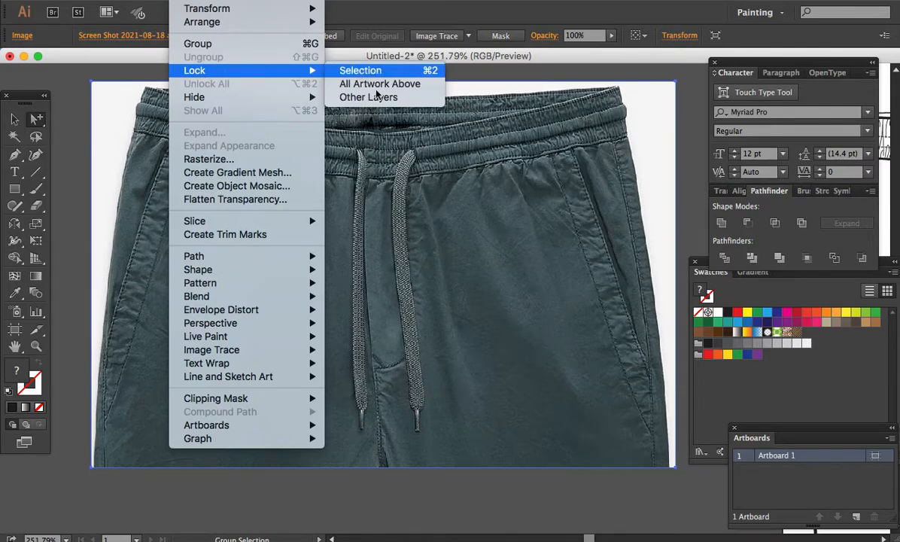
pyautogui.click(361, 71)
# Step: Set up the Pen tool with no fill and a red stroke for tracing the drawstrings
pyautogui.press('a')
pyautogui.press('z')
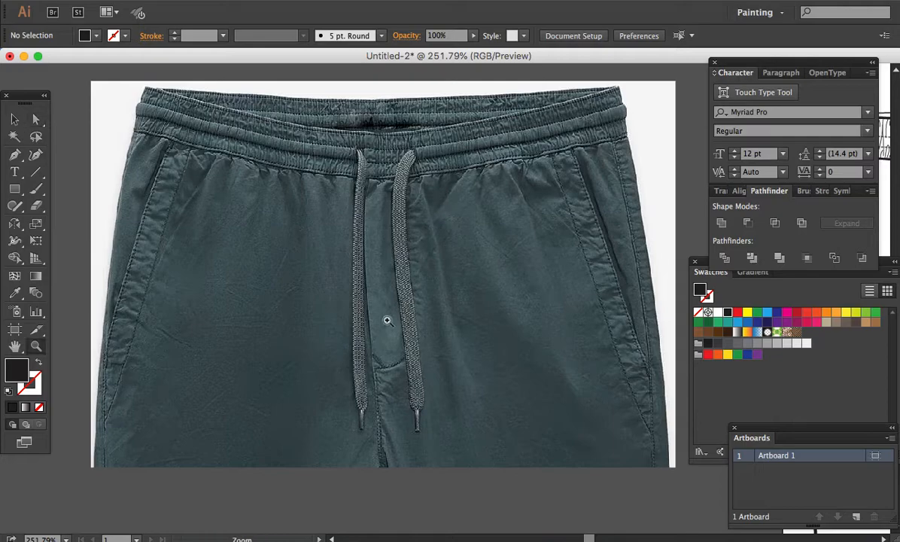
pyautogui.click(406, 355)
pyautogui.click(440, 305)
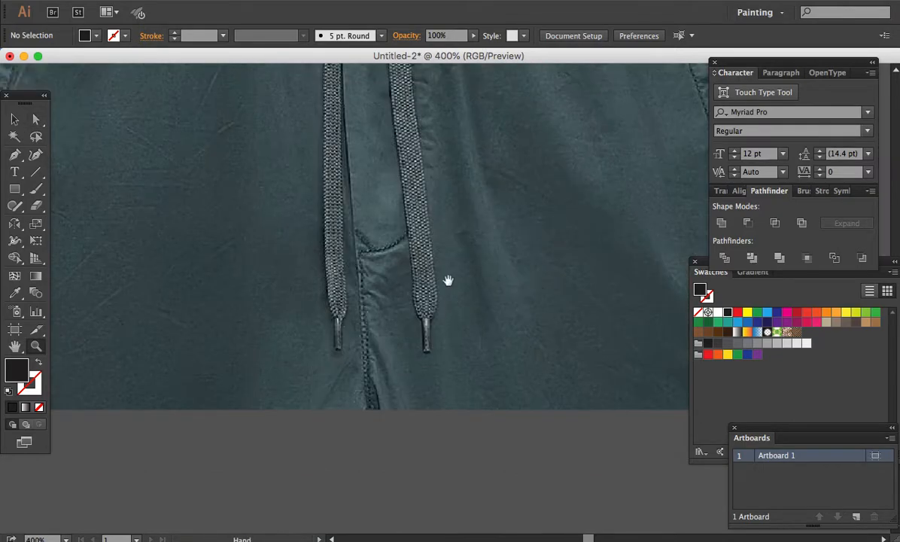
pyautogui.moveTo(447, 281); pyautogui.dragTo(416, 327)
pyautogui.press('a')
pyautogui.click(14, 154)
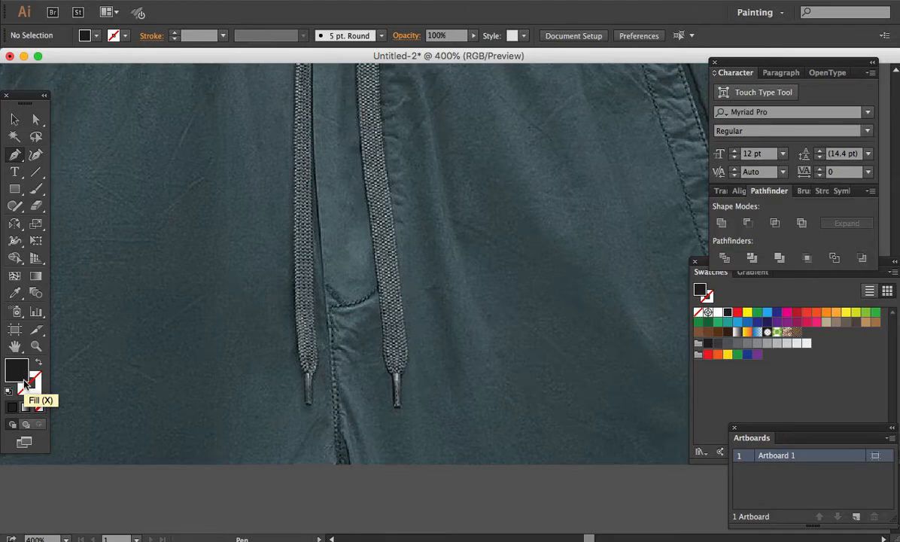
pyautogui.press('/')
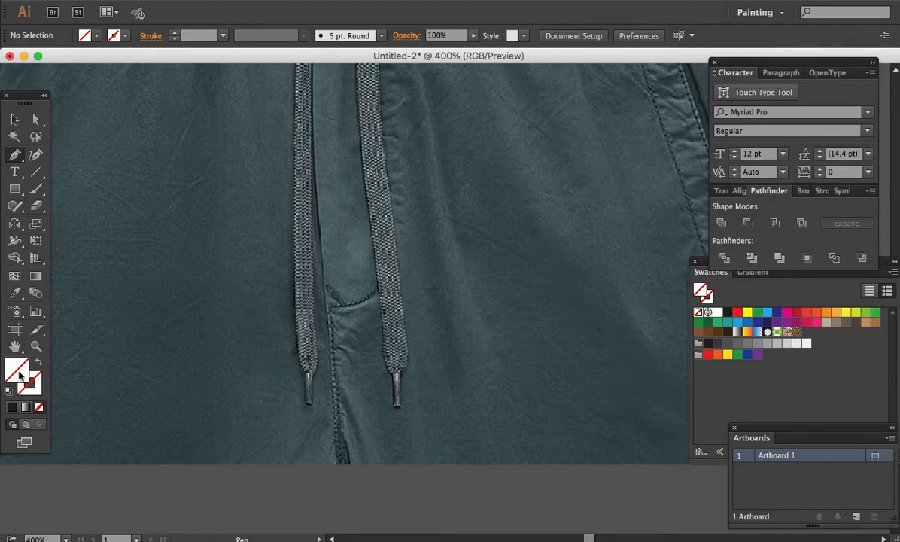
pyautogui.click(35, 380)
pyautogui.click(739, 313)
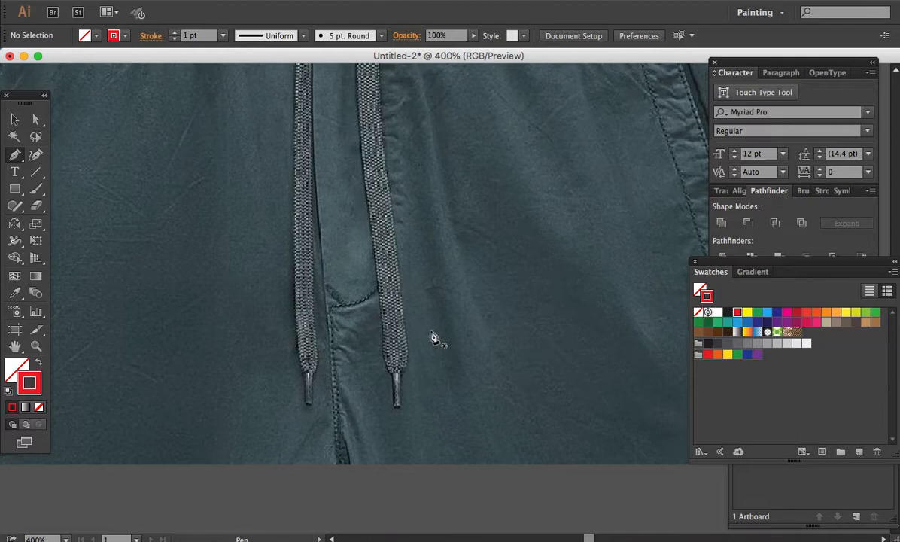
# Step: Start a Pen path at the outer edge of the right drawstring where it emerges from the waistband
pyautogui.scroll(5, 458, 362)
pyautogui.press('z')
pyautogui.moveTo(313, 123); pyautogui.dragTo(476, 247)
pyautogui.press('a')
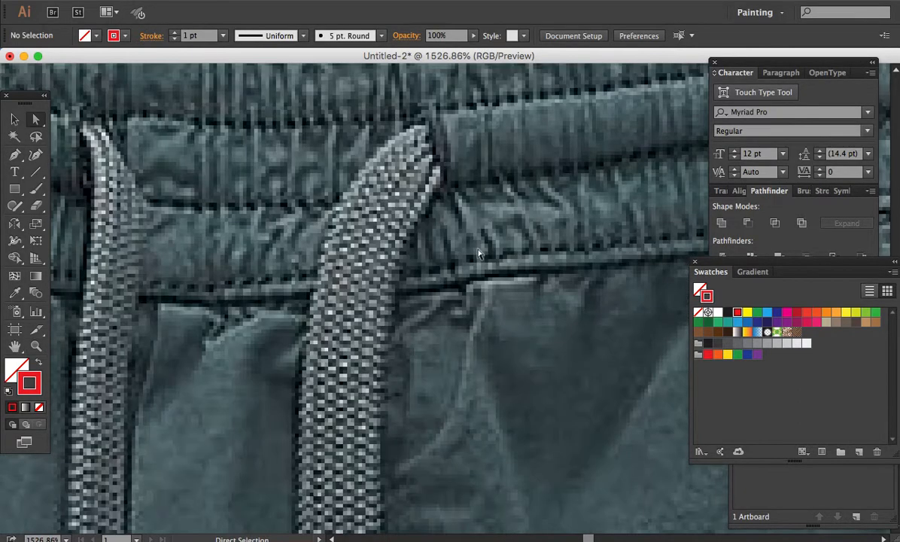
pyautogui.press('super+minus')
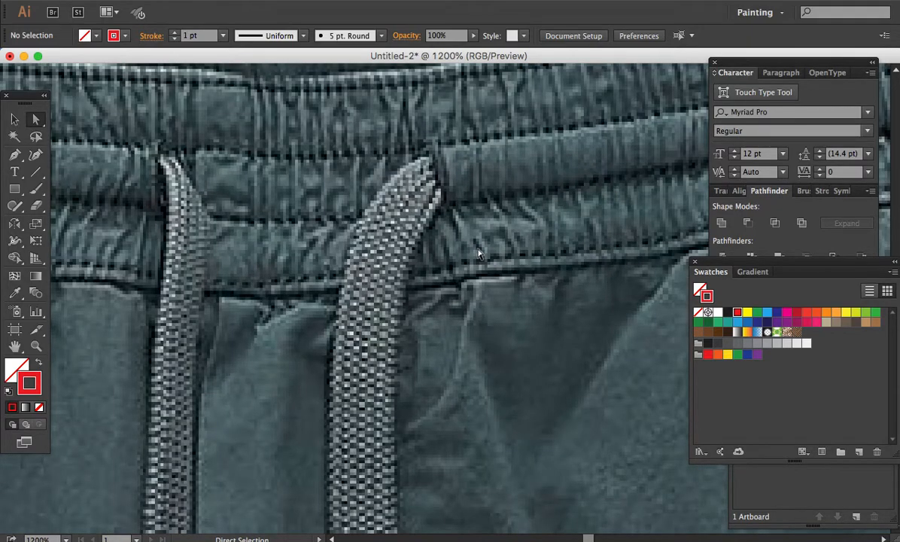
pyautogui.press('p')
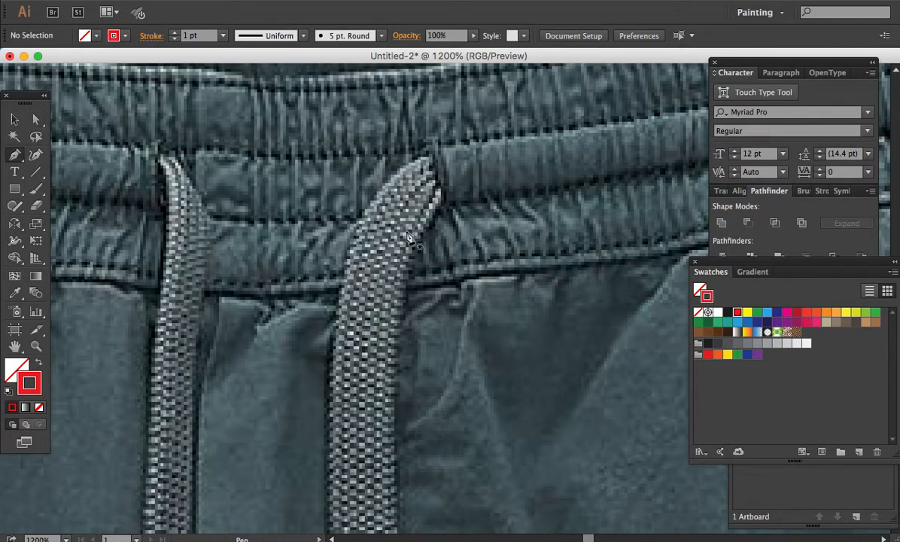
pyautogui.click(441, 197)
# Step: Add a smooth anchor partway down the right drawstring's outer edge, with handles aligned to the cord's direction
pyautogui.press('super+minus')
pyautogui.press('super+minus')
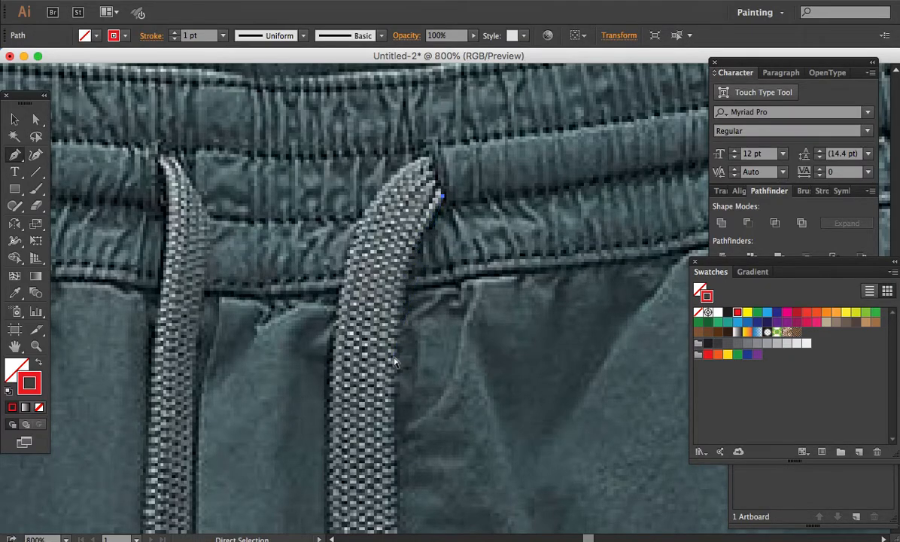
pyautogui.moveTo(416, 321); pyautogui.dragTo(406, 225)
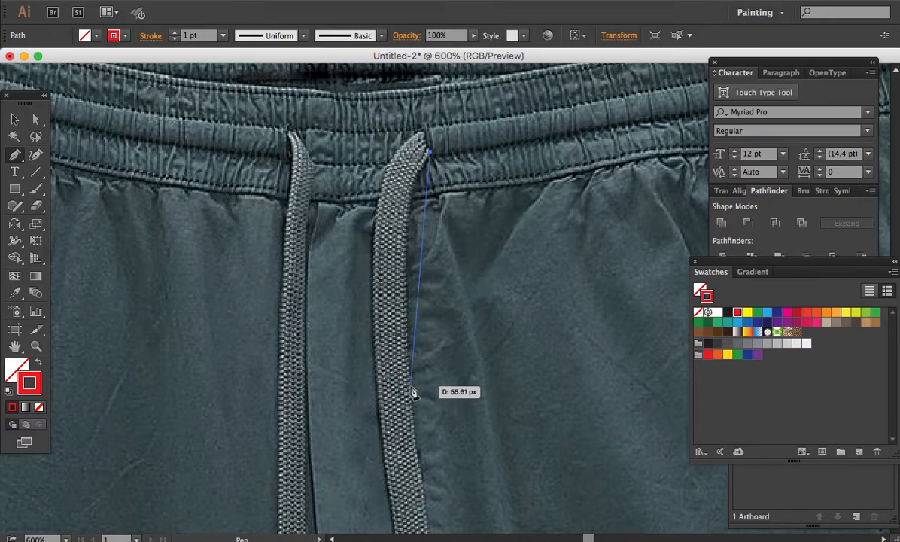
pyautogui.moveTo(411, 387); pyautogui.dragTo(410, 386)
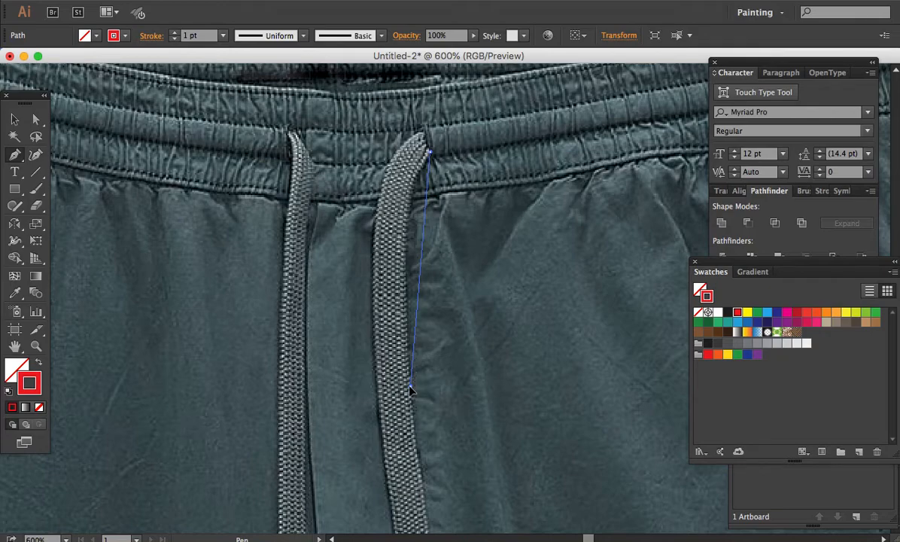
pyautogui.moveTo(411, 387); pyautogui.dragTo(416, 431)
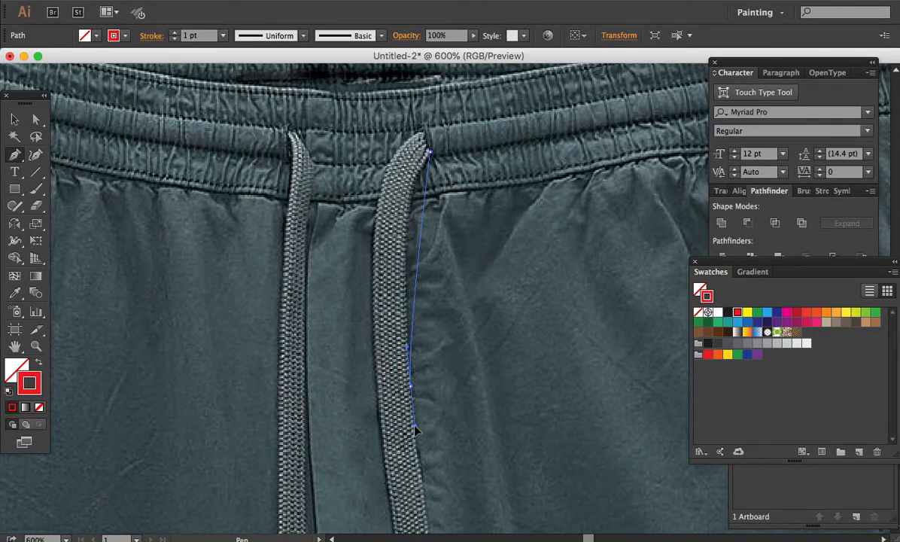
pyautogui.moveTo(416, 429); pyautogui.dragTo(428, 473)
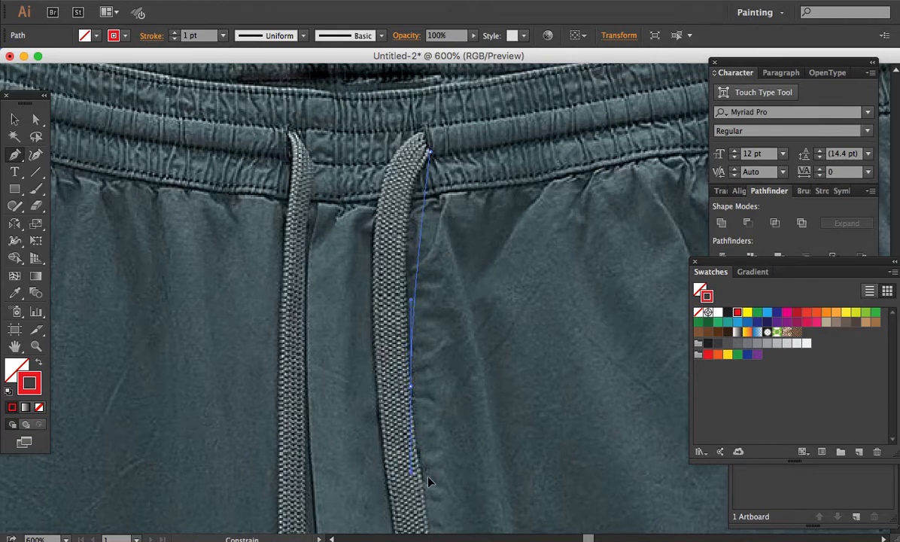
pyautogui.moveTo(434, 499)
pyautogui.mouseDown()
pyautogui.moveTo(424, 507)
pyautogui.moveTo(400, 243)
pyautogui.moveTo(419, 434)
pyautogui.mouseUp()
pyautogui.press('space')
# Step: Lengthen the lower anchor's upper handle so the curve follows the right drawstring's outer edge
pyautogui.press('a')
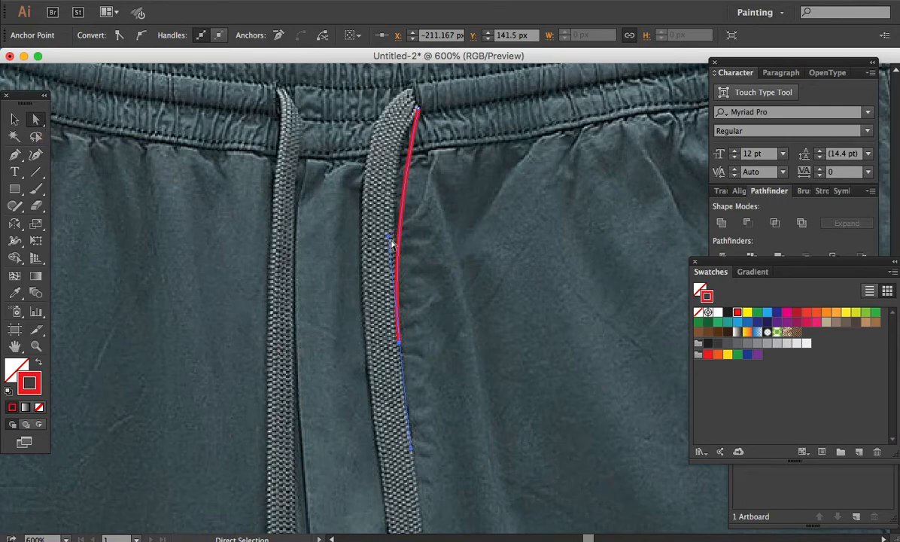
pyautogui.hotkey('ctrl', 'y')
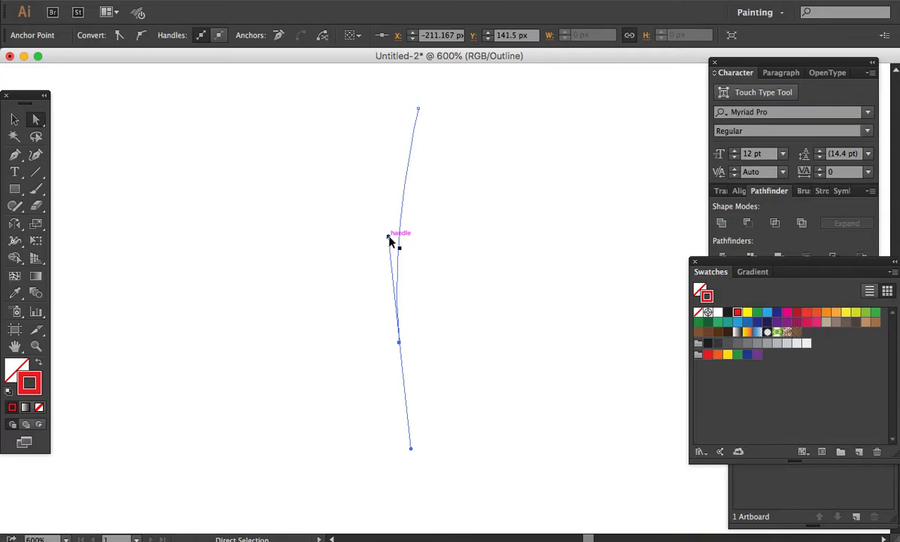
pyautogui.press('super+y')
pyautogui.moveTo(389, 237)
pyautogui.mouseDown()
pyautogui.moveTo(378, 172)
pyautogui.moveTo(378, 179)
pyautogui.mouseUp()
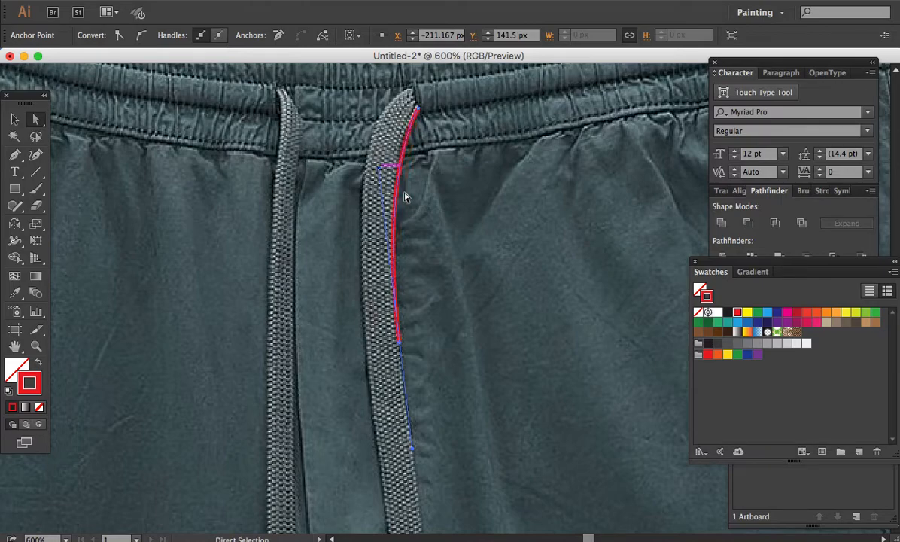
# Step: Continue the Pen path down the right drawstring's outer edge and curve it around the tapered end above the metal tip
pyautogui.moveTo(426, 426); pyautogui.dragTo(440, 273)
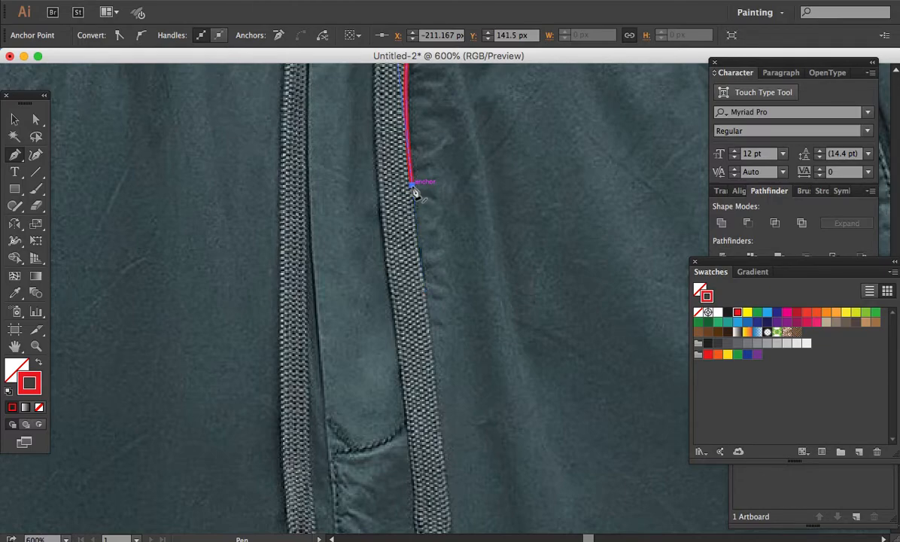
pyautogui.press('space')
pyautogui.press('space')
pyautogui.moveTo(432, 176); pyautogui.dragTo(454, 362)
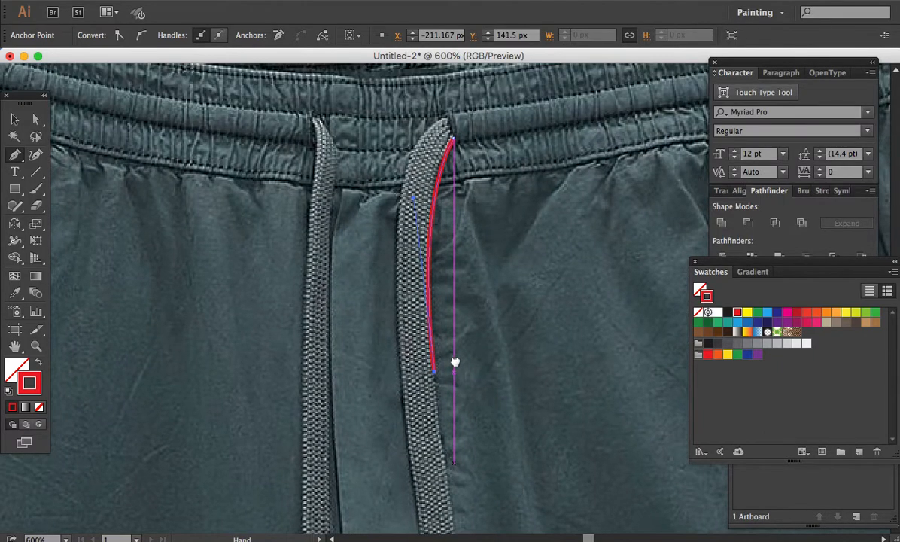
pyautogui.moveTo(482, 416); pyautogui.dragTo(456, 166)
pyautogui.click(446, 411)
pyautogui.moveTo(431, 439); pyautogui.dragTo(412, 401)
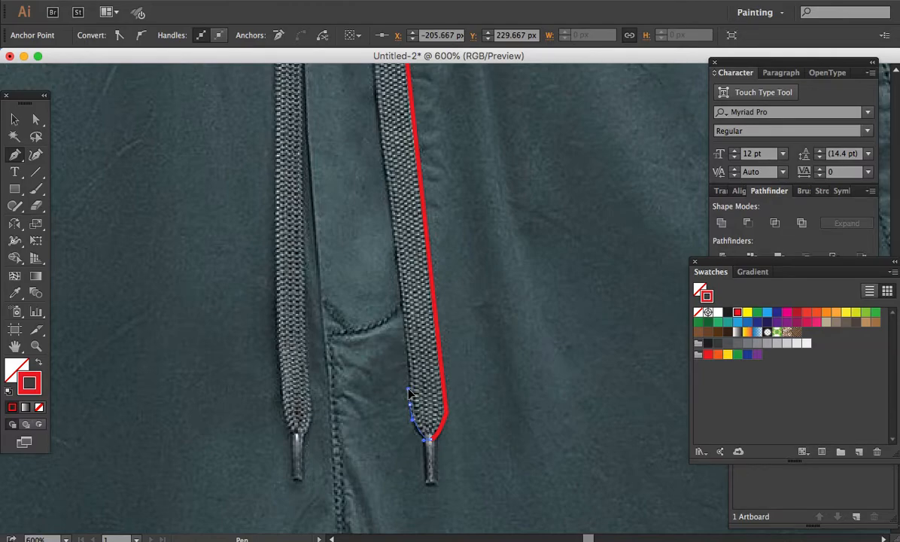
# Step: Trace the right drawstring's inner edge up to the waistband, curving the path over the cord's upper end
pyautogui.moveTo(410, 393)
pyautogui.mouseDown()
pyautogui.moveTo(404, 161)
pyautogui.moveTo(420, 260)
pyautogui.mouseUp()
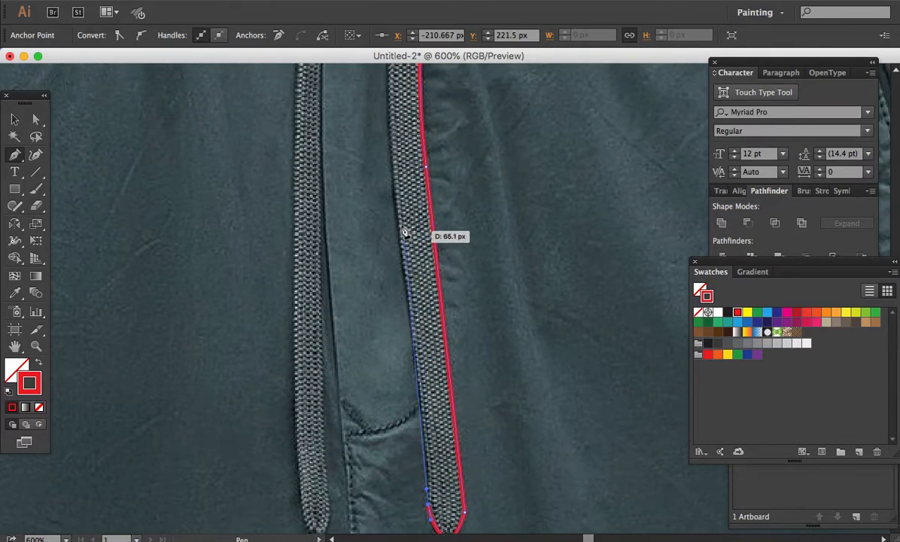
pyautogui.moveTo(400, 220); pyautogui.dragTo(396, 213)
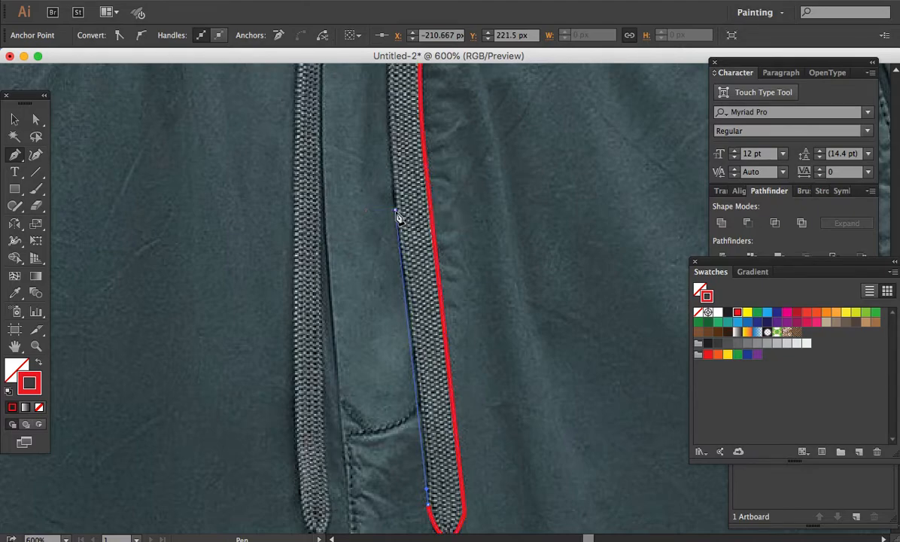
pyautogui.moveTo(396, 169); pyautogui.dragTo(397, 453)
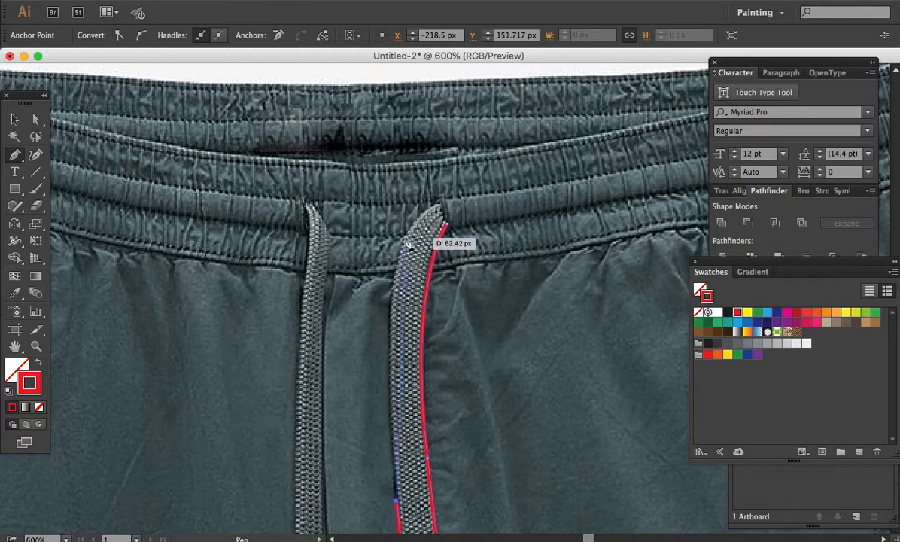
pyautogui.moveTo(404, 240); pyautogui.dragTo(429, 215)
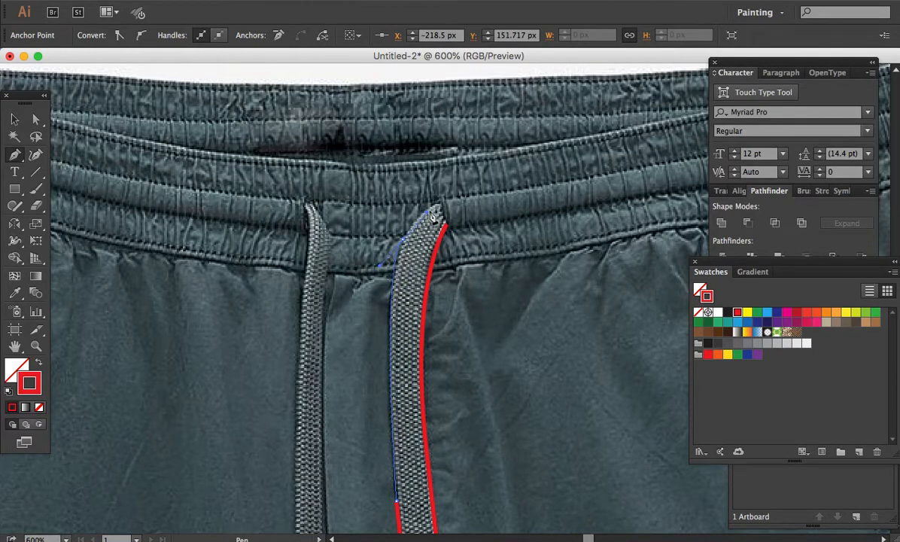
pyautogui.moveTo(444, 202); pyautogui.dragTo(450, 205)
pyautogui.click(445, 204)
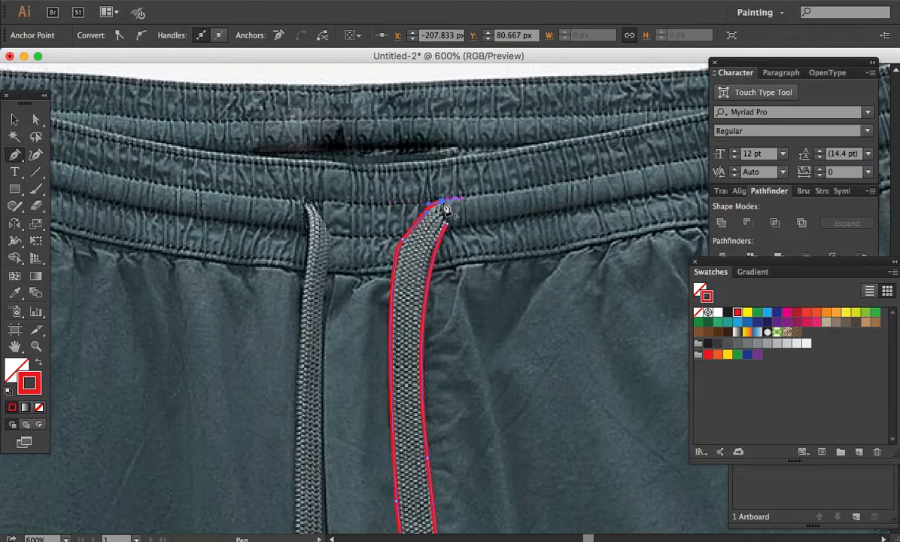
# Step: Remove the outgoing handle at the drawstring's upper end and close the path with a straight segment to the starting anchor
pyautogui.press('super+space')
pyautogui.moveTo(401, 182); pyautogui.dragTo(497, 303)
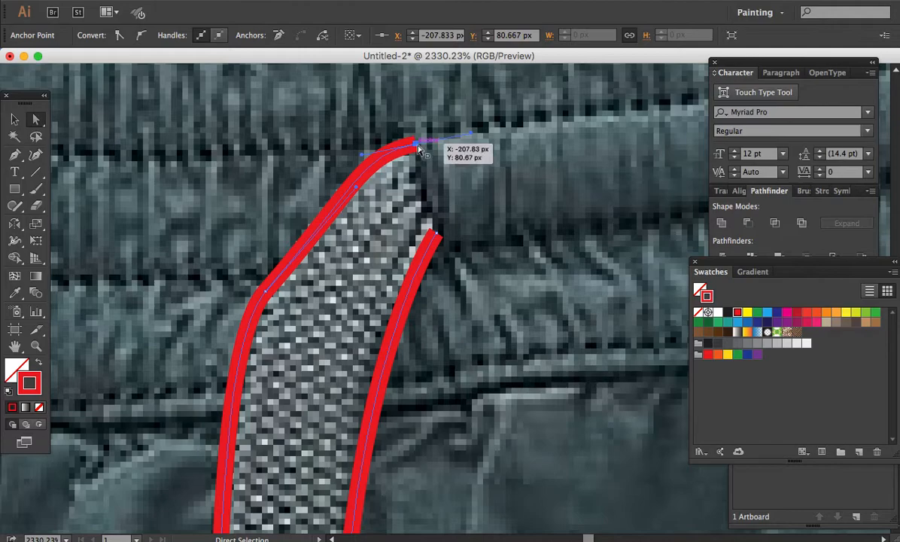
pyautogui.press('p')
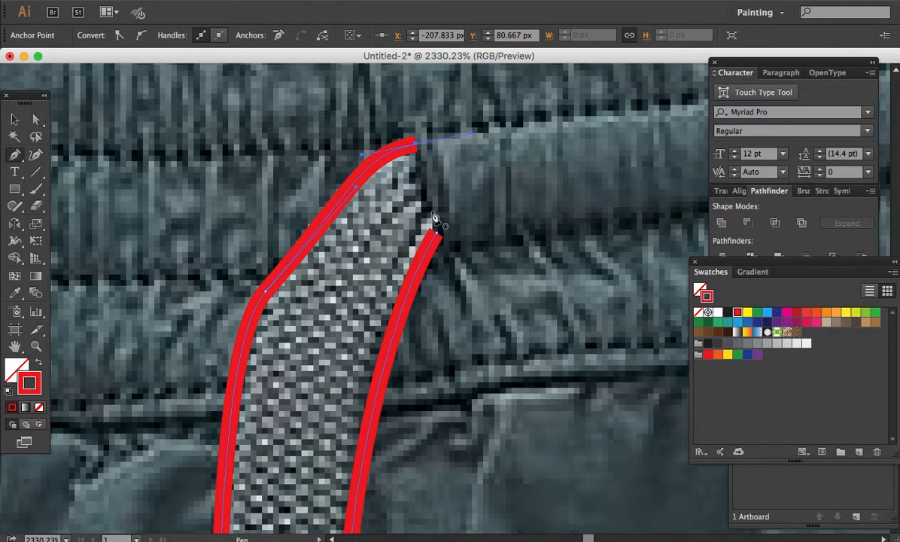
pyautogui.click(417, 146)
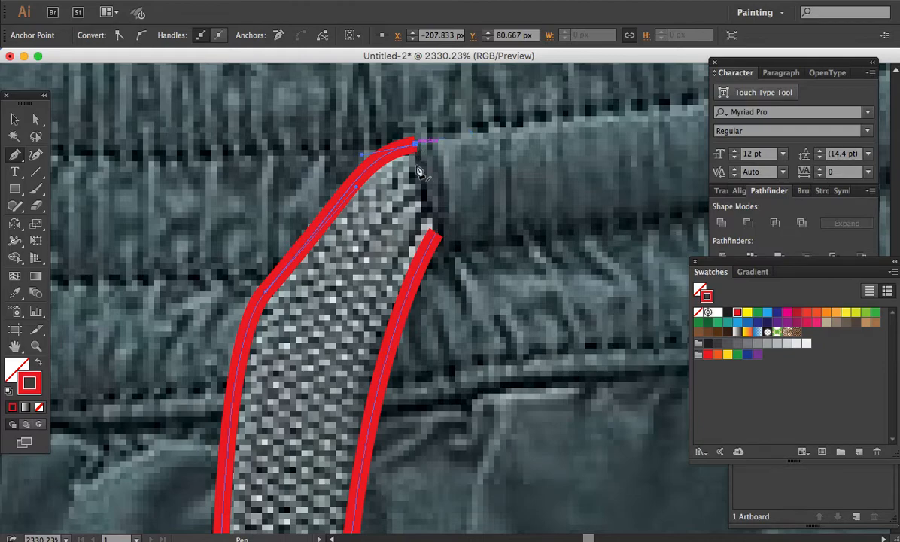
pyautogui.click(438, 234)
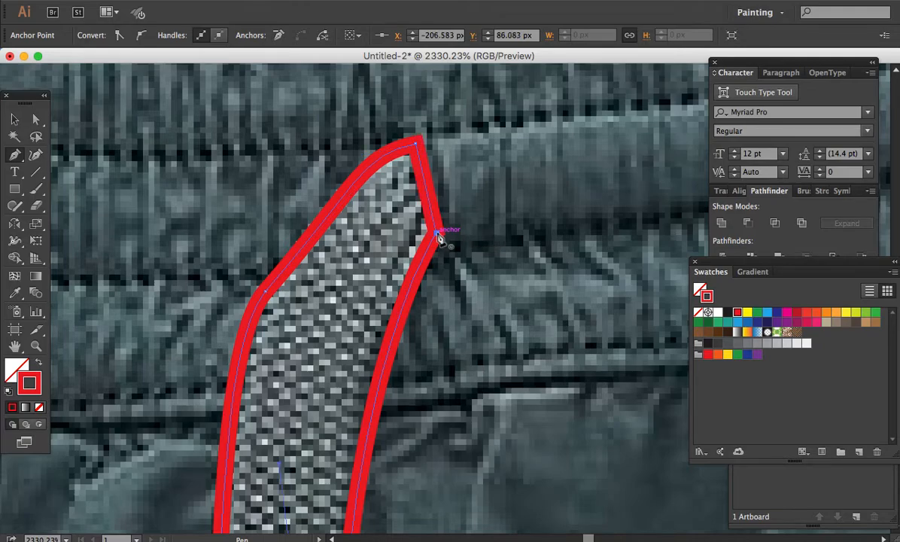
pyautogui.press('a')
pyautogui.click(436, 234)
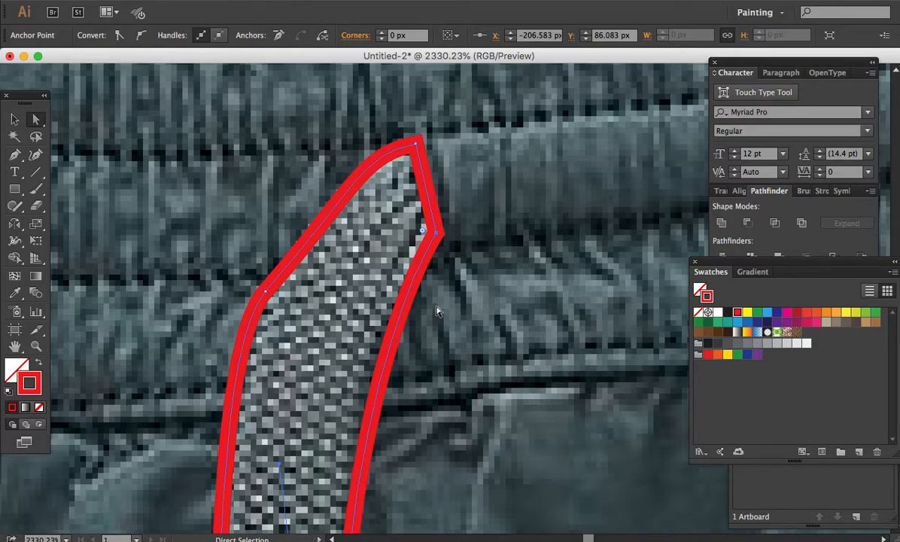
pyautogui.scroll(-4, 437, 310)
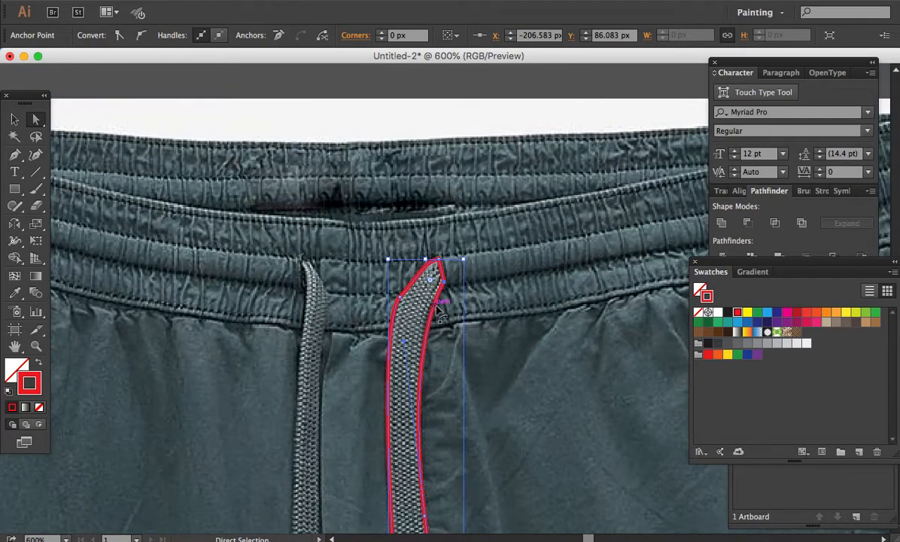
# Step: Test red, yellow and green fills on the closed drawstring outline, ending with no fill
pyautogui.moveTo(450, 436); pyautogui.dragTo(445, 247)
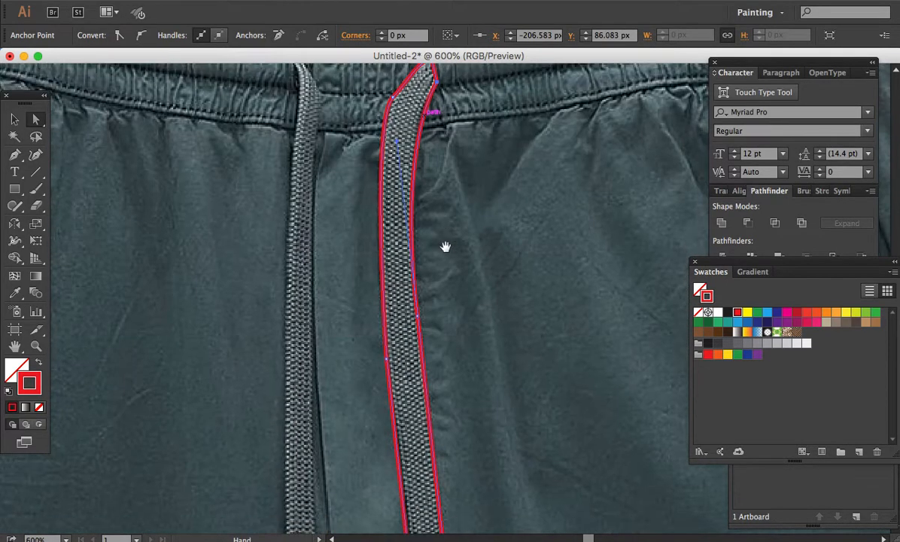
pyautogui.keyDown('alt'); pyautogui.click(416, 243); pyautogui.keyUp('alt')
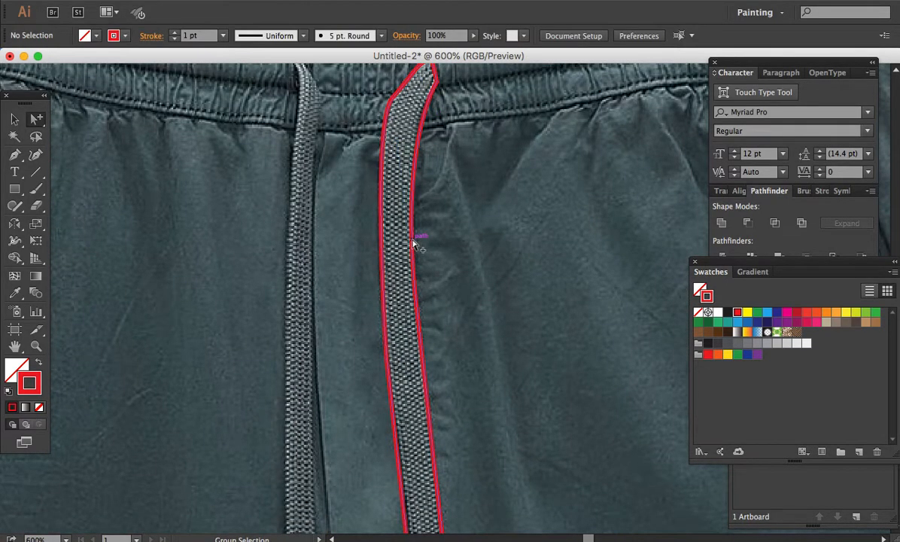
pyautogui.click(414, 243)
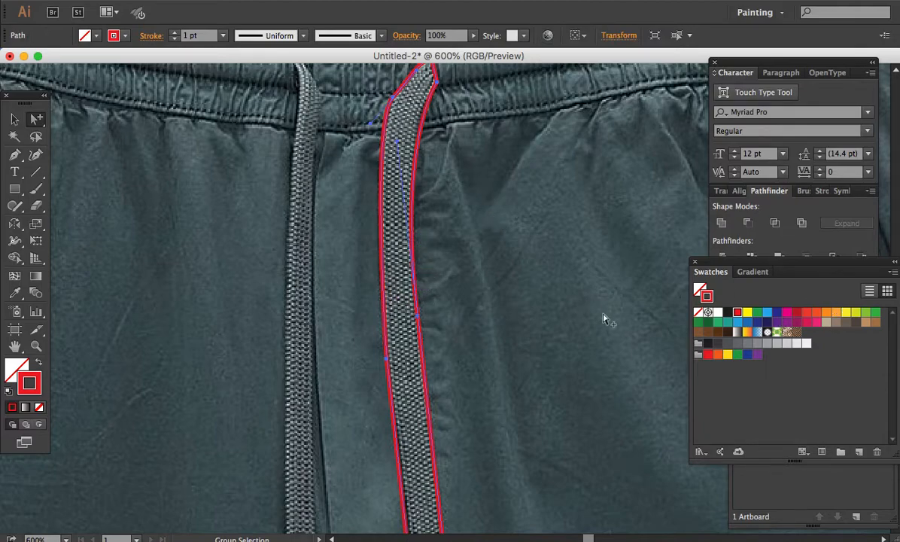
pyautogui.press('x')
pyautogui.click(737, 313)
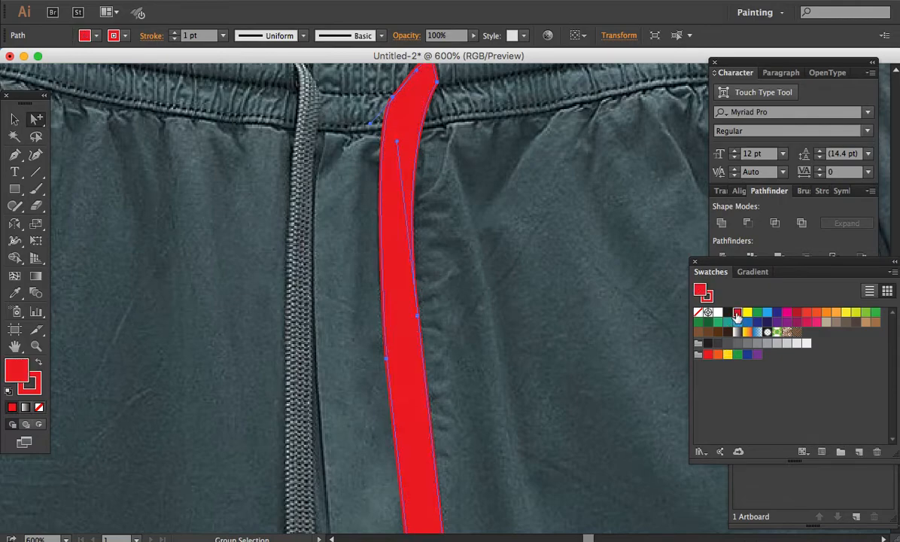
pyautogui.click(747, 312)
pyautogui.click(757, 311)
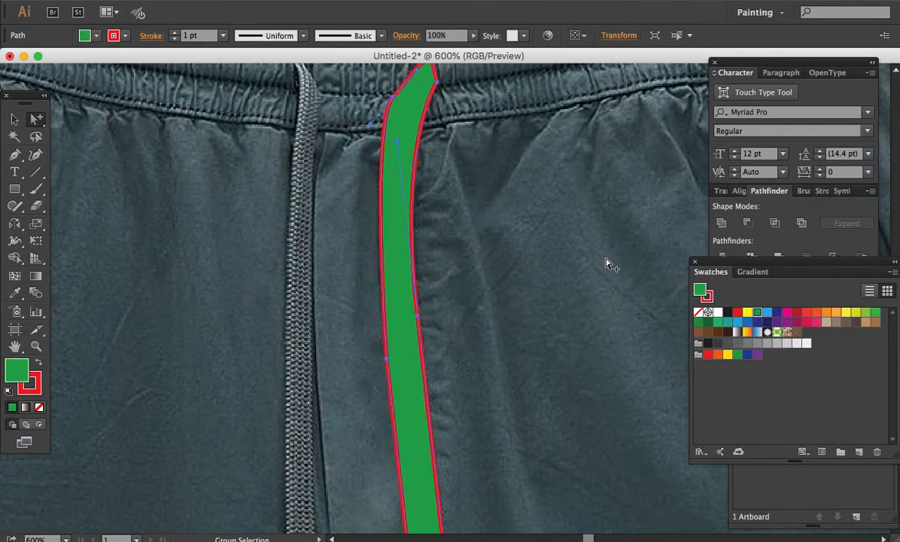
pyautogui.scroll(5, 538, 351)
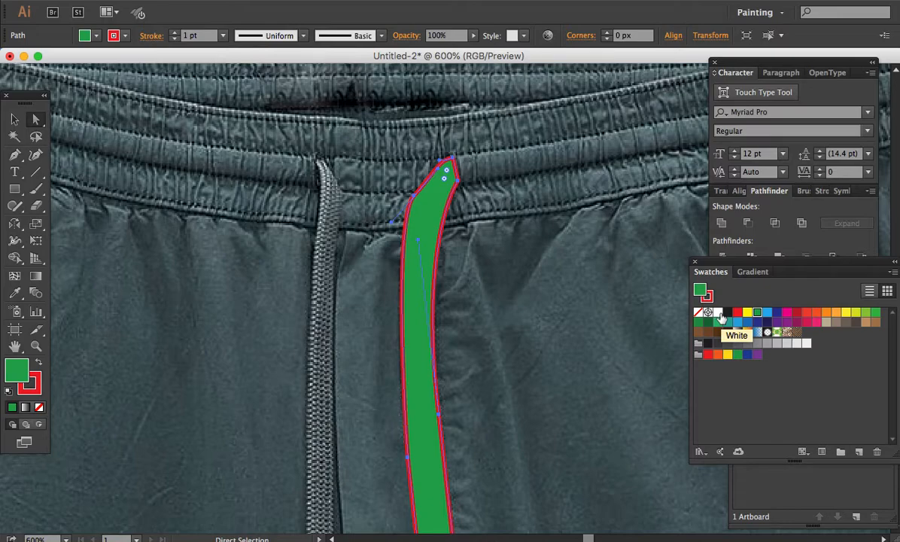
pyautogui.press('/')
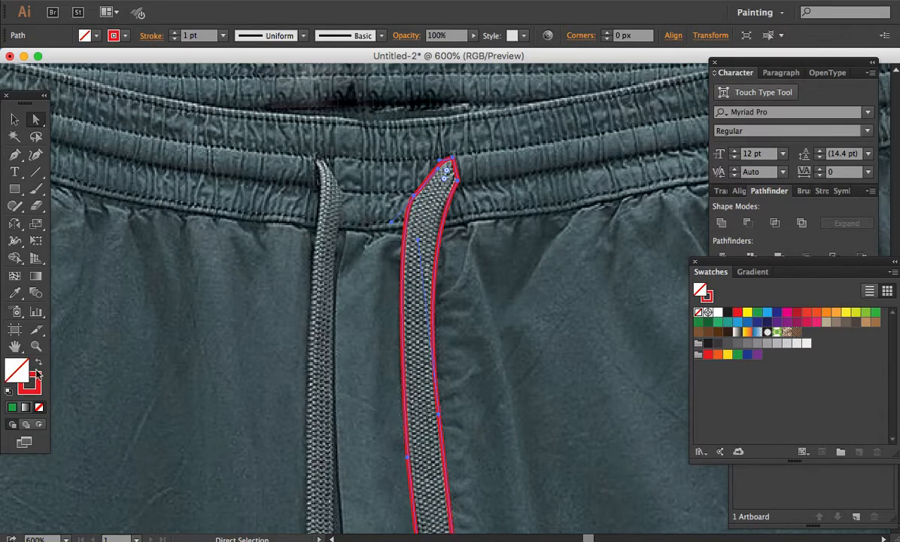
# Step: Draw a narrow rectangle over the metal tip at the lower end of the right drawstring
pyautogui.moveTo(462, 487); pyautogui.dragTo(492, 243)
pyautogui.moveTo(500, 452); pyautogui.dragTo(508, 283)
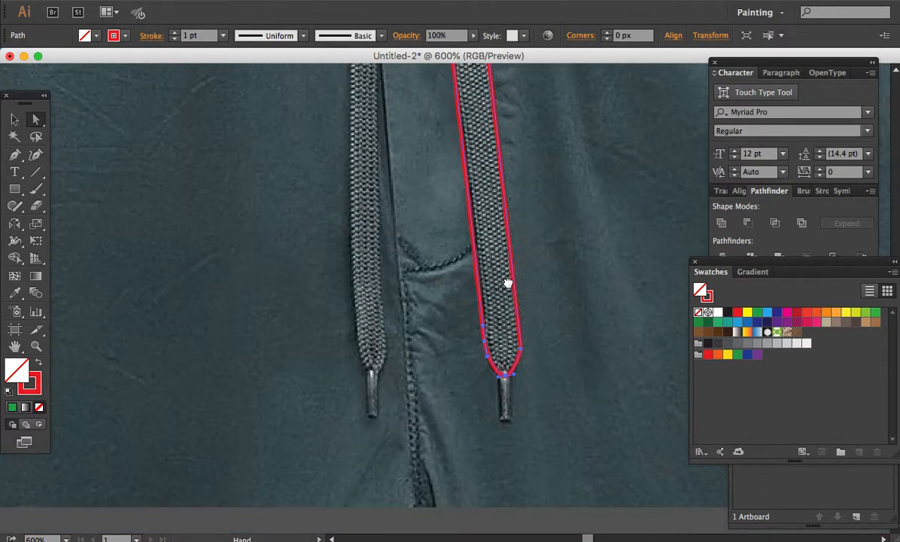
pyautogui.click(15, 189)
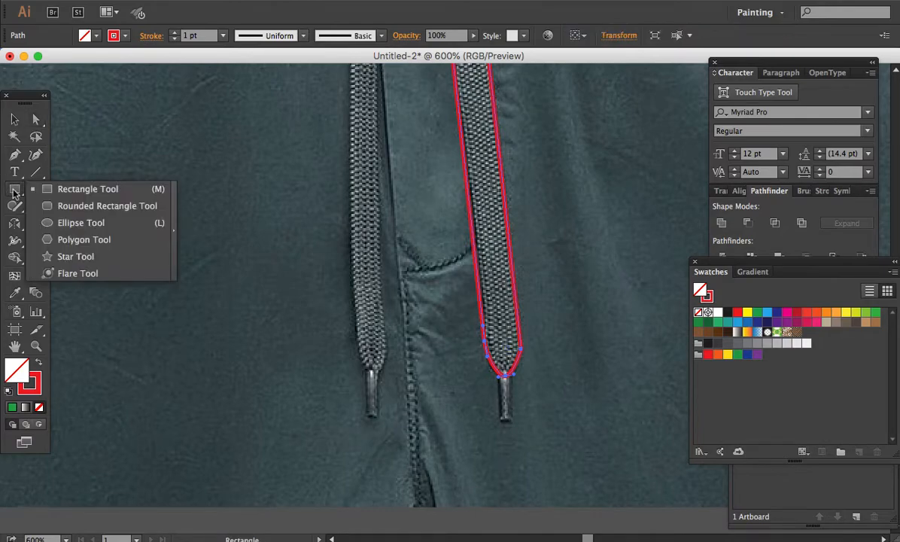
pyautogui.click(60, 191)
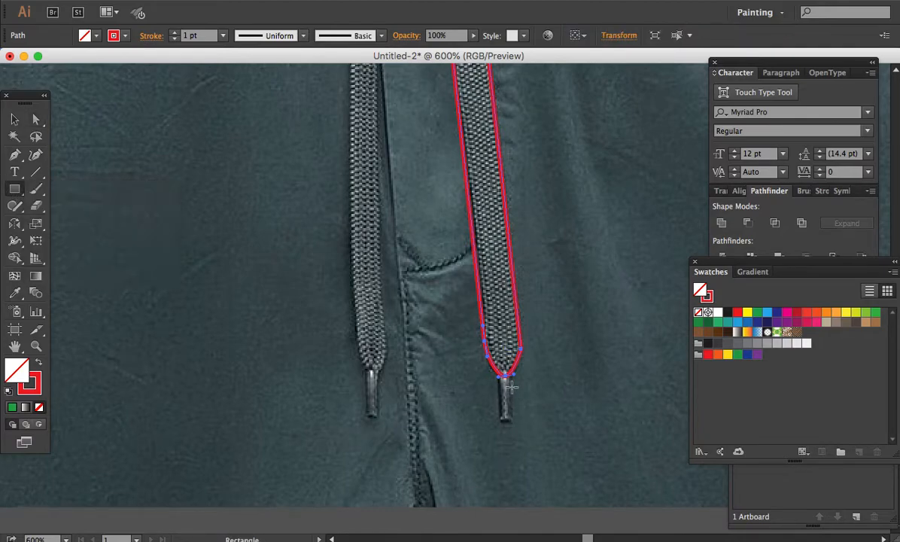
pyautogui.moveTo(499, 374); pyautogui.dragTo(514, 423)
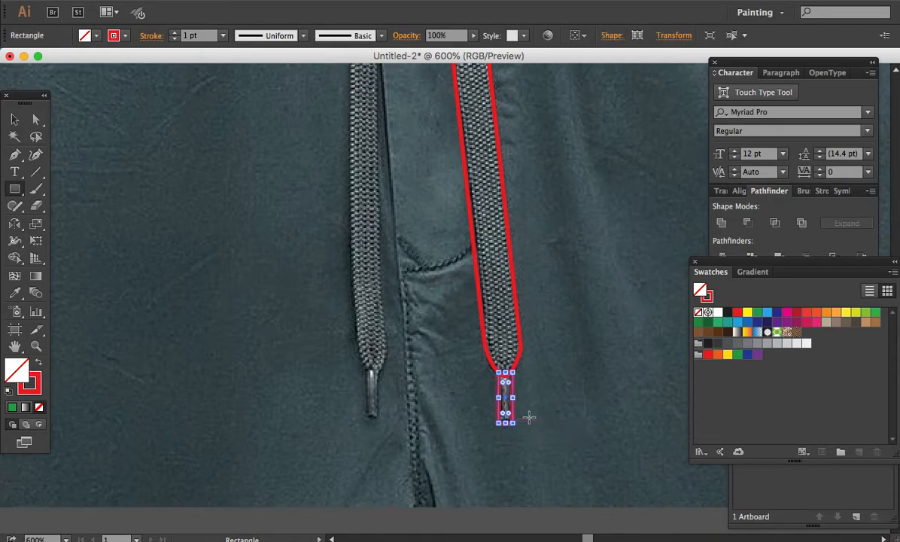
# Step: Give the metal tip rectangle a black-and-white gradient fill and a near-black stroke
pyautogui.press('a')
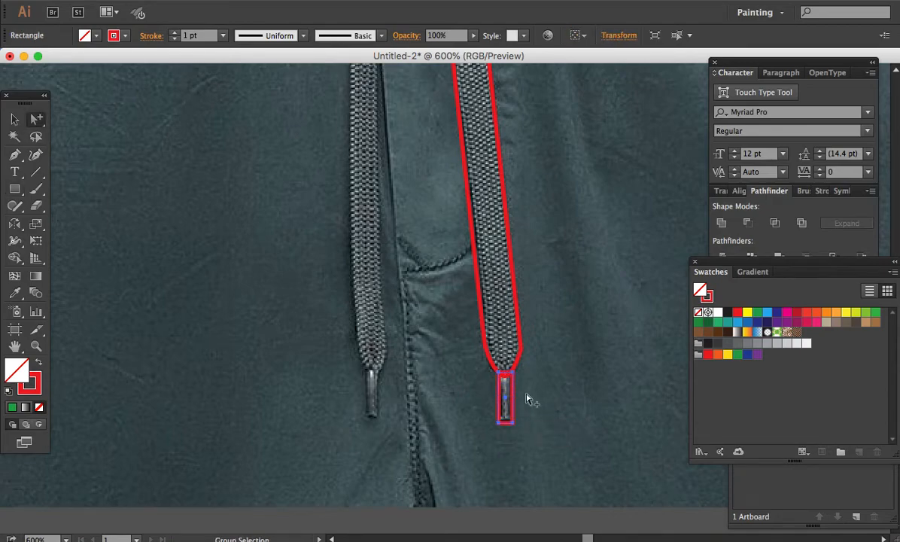
pyautogui.press('x')
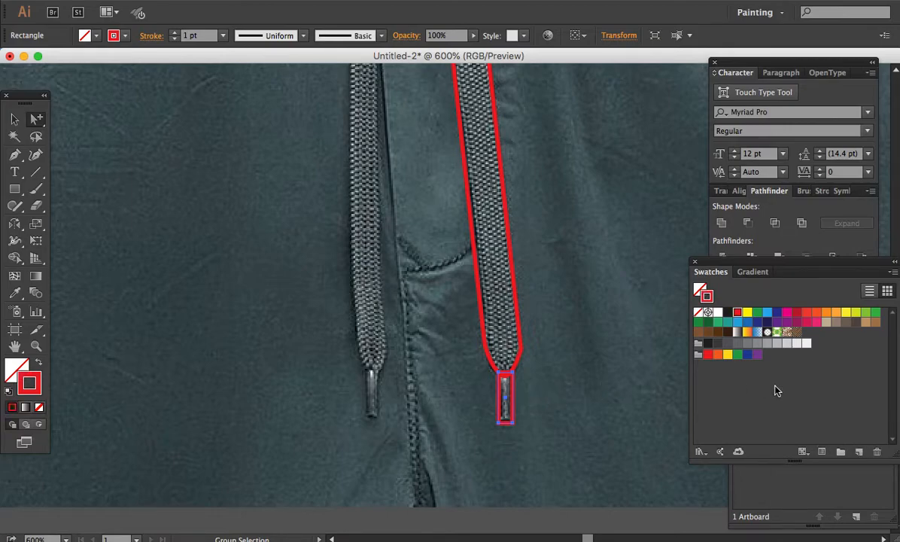
pyautogui.click(737, 333)
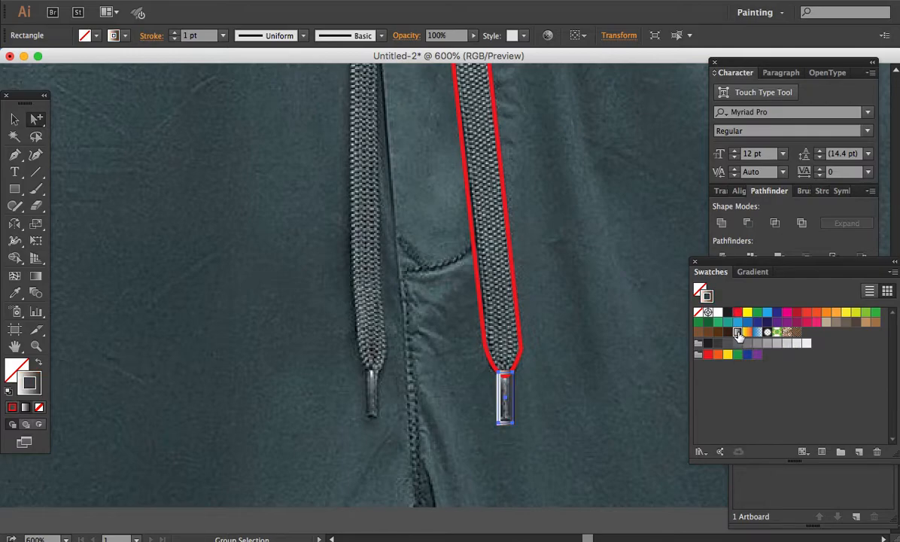
pyautogui.hotkey('shift', 'x')
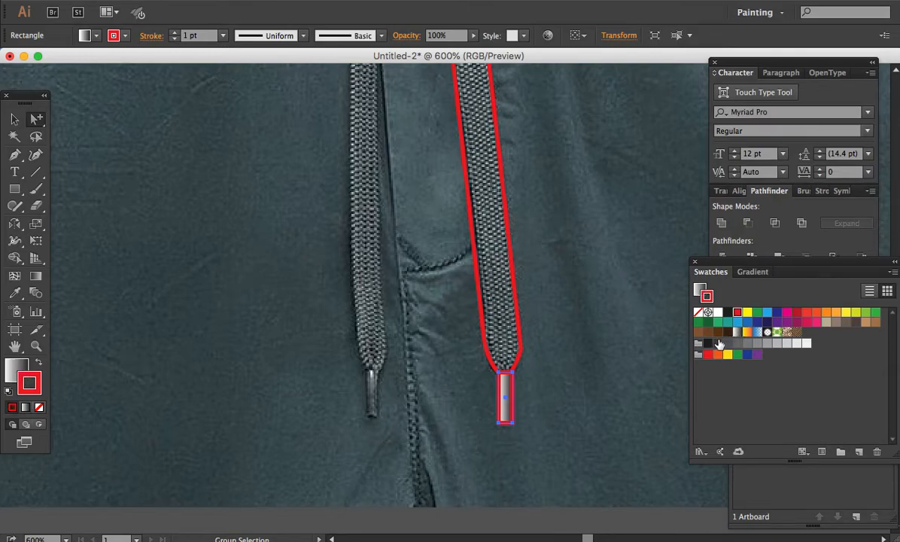
pyautogui.click(707, 343)
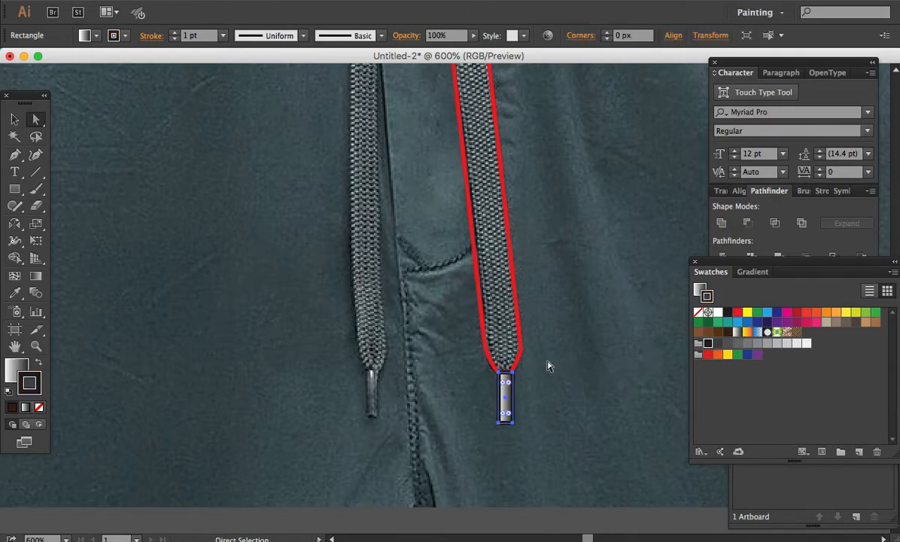
# Step: Reshape the right drawstring's upper corner by shifting its anchor outward and slightly down and lengthening its curve handle
pyautogui.click(520, 346)
pyautogui.moveTo(557, 200); pyautogui.dragTo(541, 469)
pyautogui.press('z')
pyautogui.moveTo(447, 127); pyautogui.dragTo(563, 237)
pyautogui.press('a')
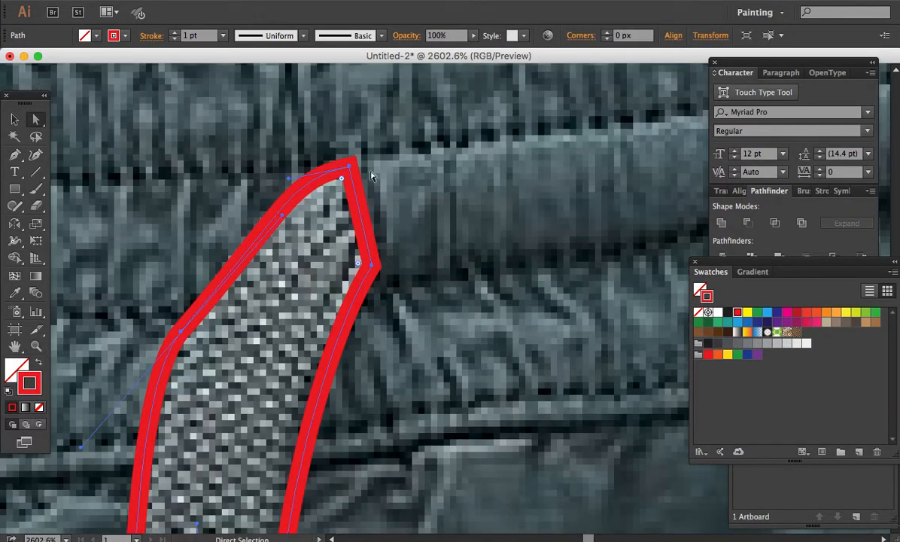
pyautogui.click(348, 165)
pyautogui.moveTo(349, 167); pyautogui.dragTo(362, 165)
pyautogui.moveTo(305, 182); pyautogui.dragTo(269, 171)
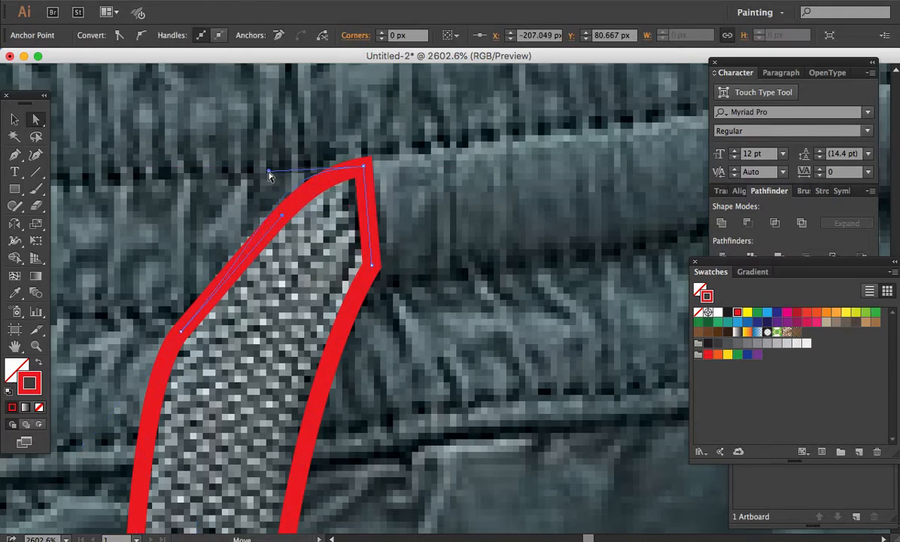
pyautogui.press('super+minus')
pyautogui.press('super+minus')
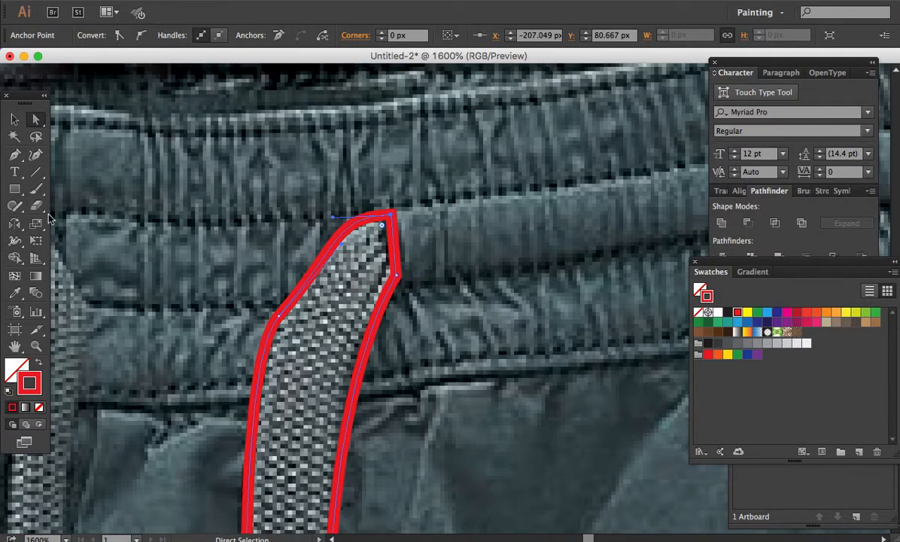
pyautogui.moveTo(391, 213); pyautogui.dragTo(391, 221)
pyautogui.click(91, 201)
# Step: Draw a narrow upright ellipse over the waistband opening where the right drawstring emerges
pyautogui.click(10, 186)
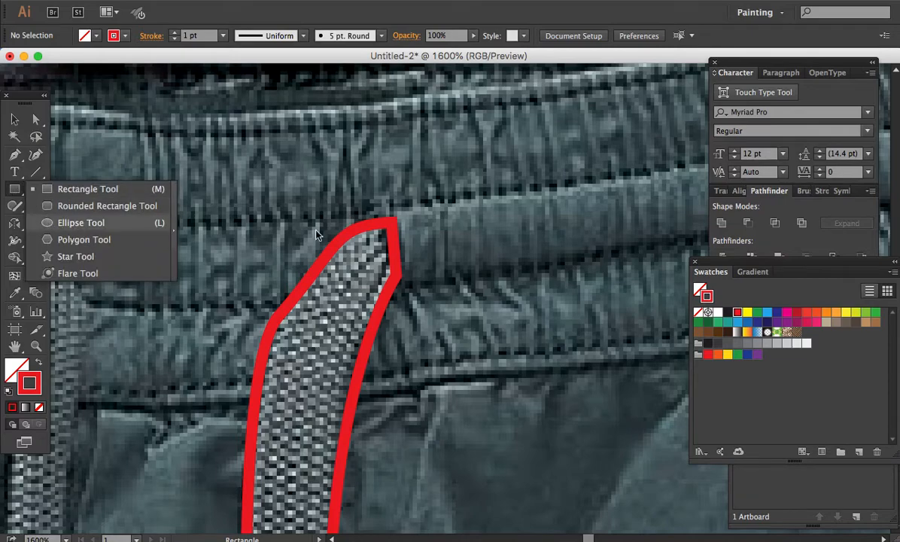
pyautogui.click(75, 223)
pyautogui.moveTo(388, 220)
pyautogui.mouseDown()
pyautogui.moveTo(421, 259)
pyautogui.moveTo(422, 298)
pyautogui.mouseUp()
pyautogui.press('a')
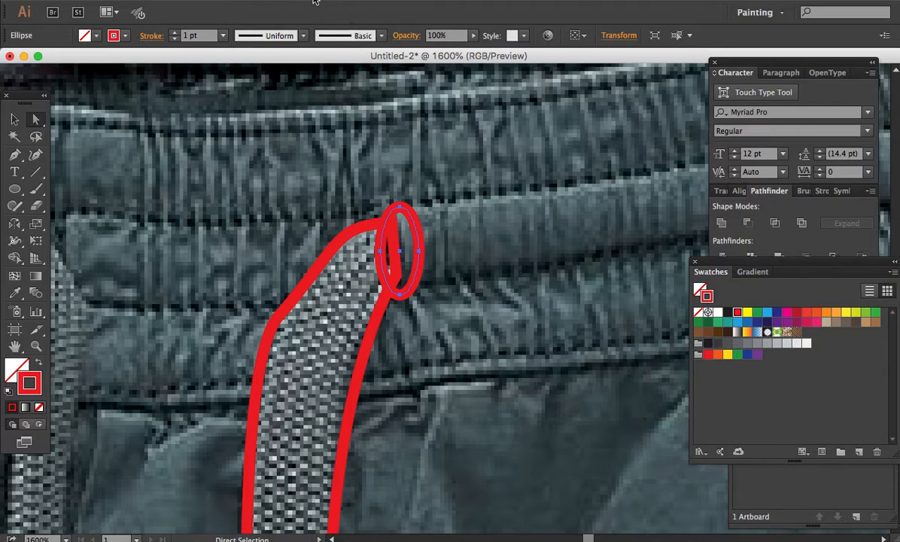
# Step: Apply a Zig Zag effect to the eyelet ellipse with a relative size of 4%, 7 ridges per segment and smooth points
pyautogui.click(345, 1)
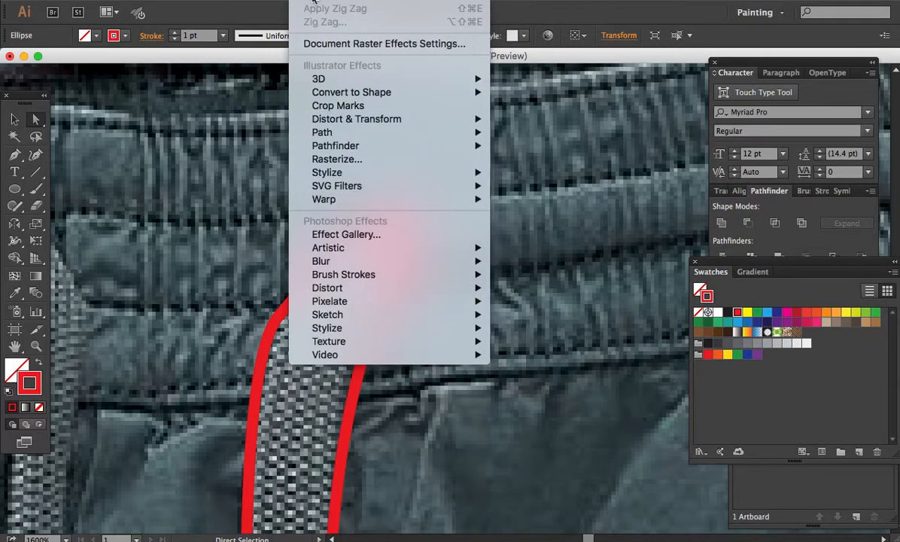
pyautogui.moveTo(410, 124)
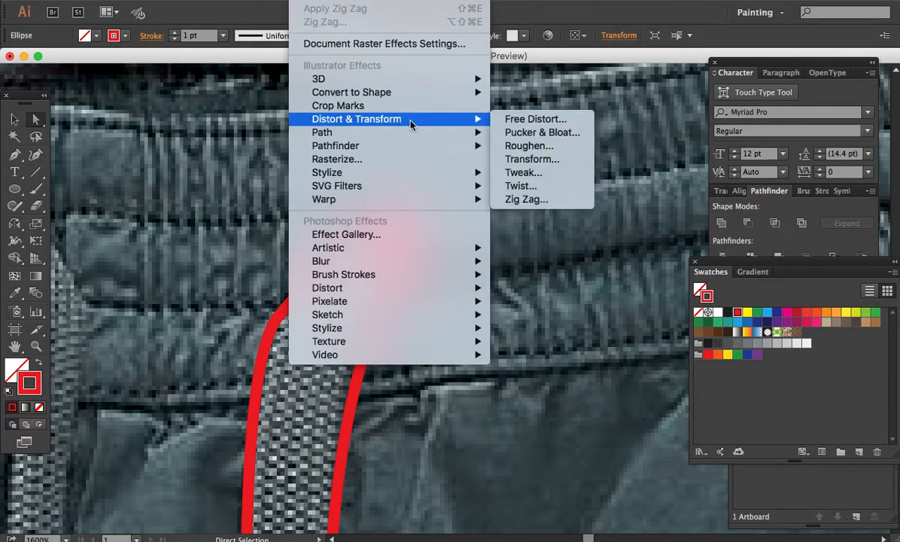
pyautogui.click(517, 200)
pyautogui.click(626, 276)
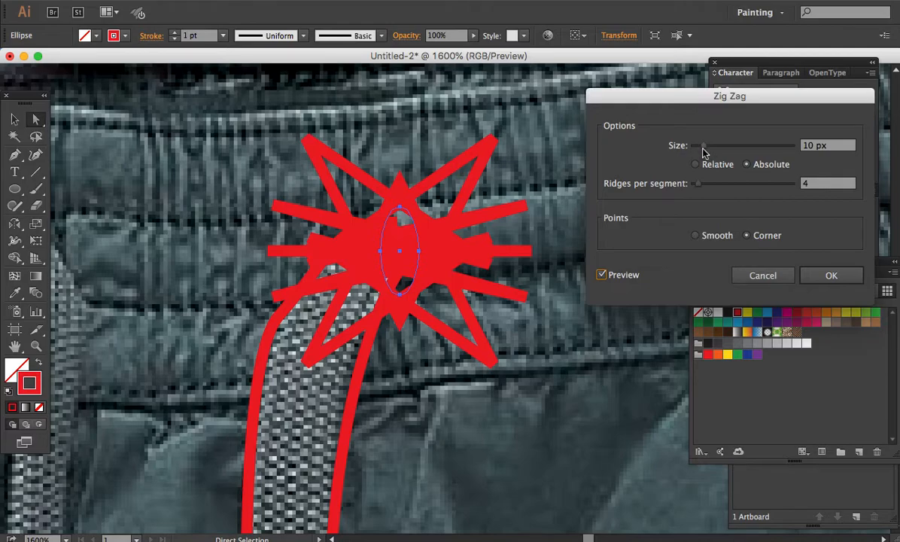
pyautogui.moveTo(698, 149); pyautogui.dragTo(696, 150)
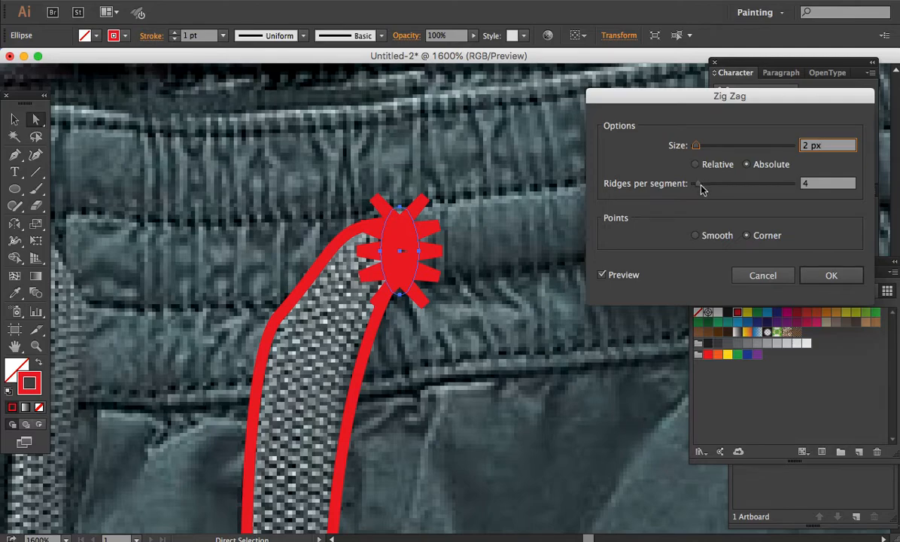
pyautogui.moveTo(698, 185); pyautogui.dragTo(695, 184)
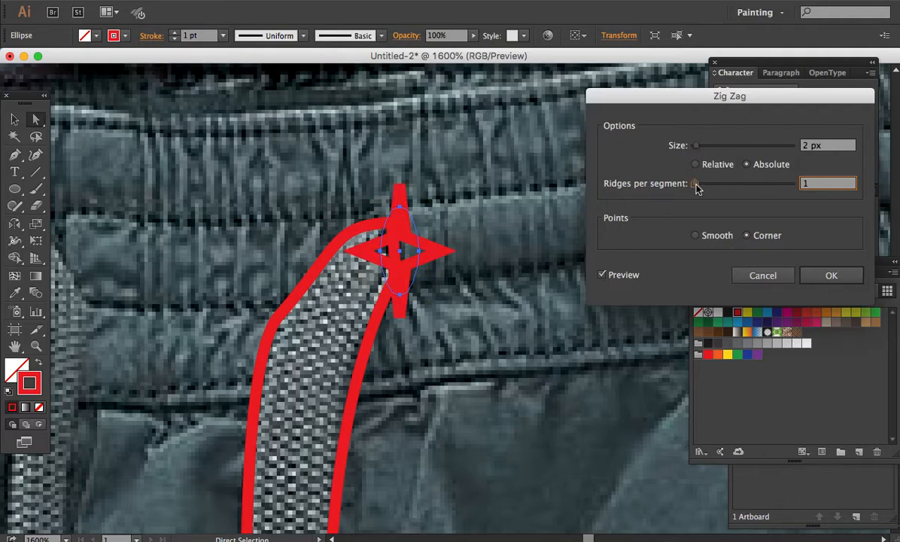
pyautogui.click(696, 166)
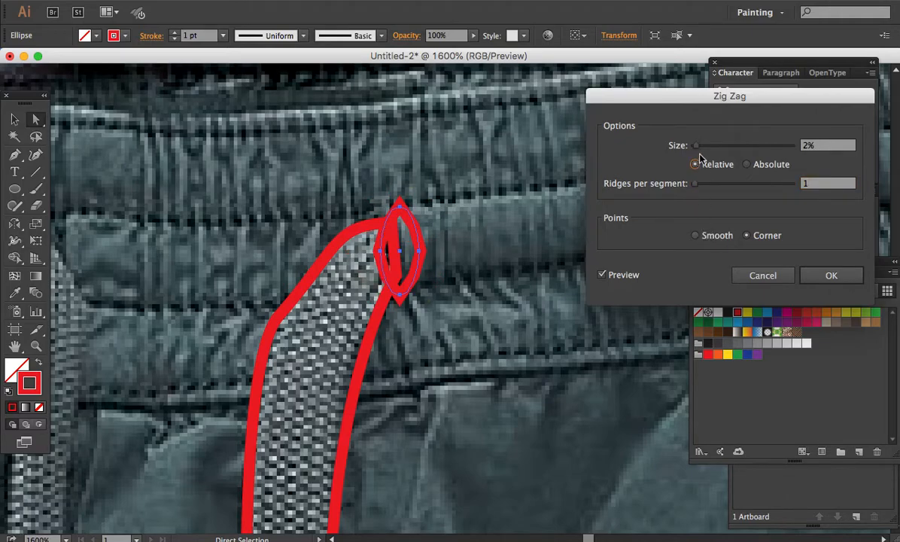
pyautogui.moveTo(697, 148); pyautogui.dragTo(700, 149)
pyautogui.moveTo(702, 184); pyautogui.dragTo(703, 186)
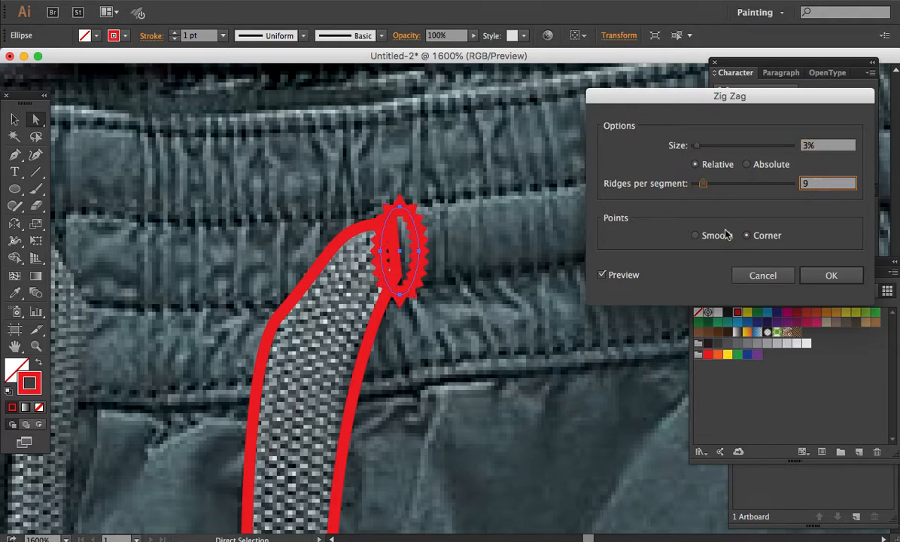
pyautogui.click(695, 235)
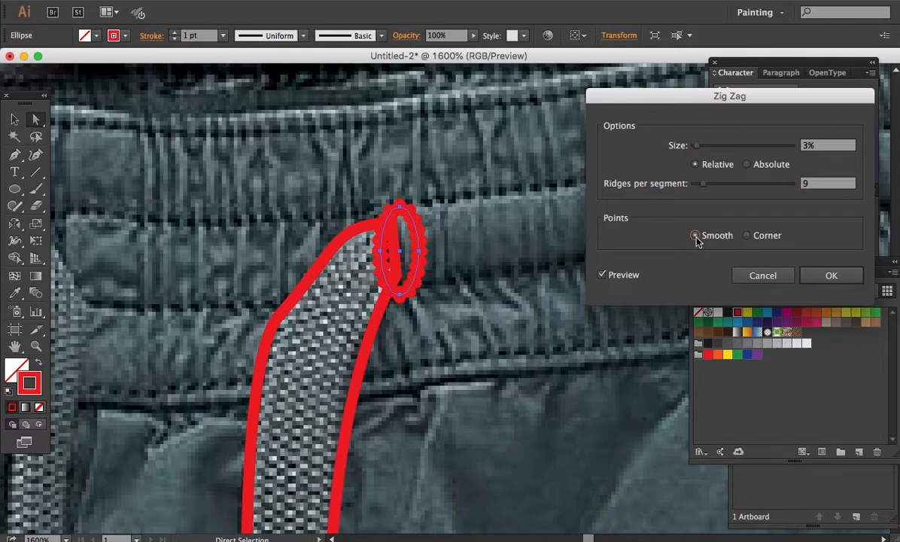
pyautogui.click(702, 185)
pyautogui.moveTo(703, 186); pyautogui.dragTo(700, 186)
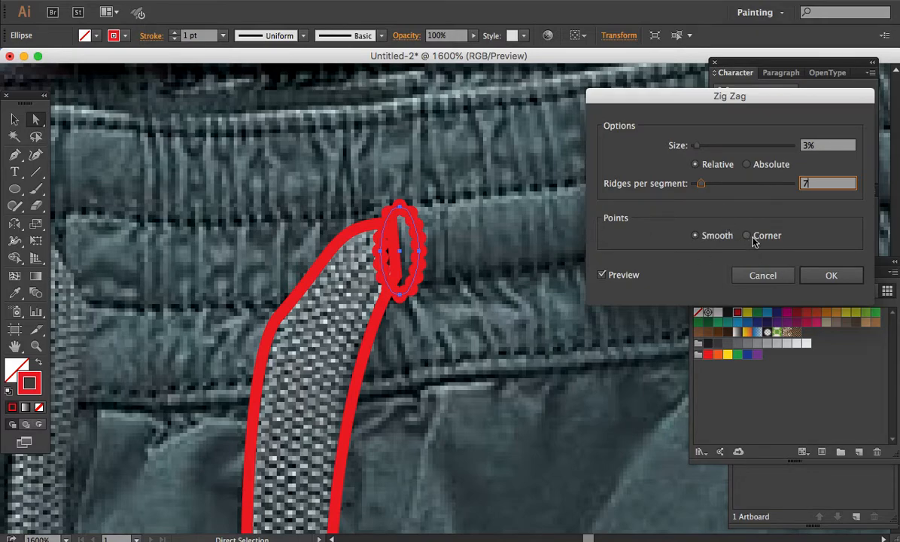
pyautogui.moveTo(698, 146); pyautogui.dragTo(700, 148)
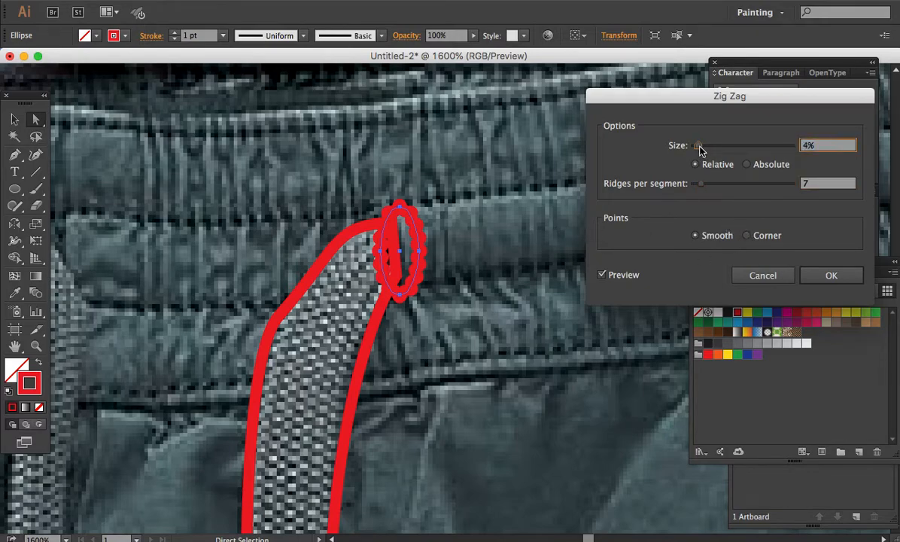
pyautogui.click(832, 277)
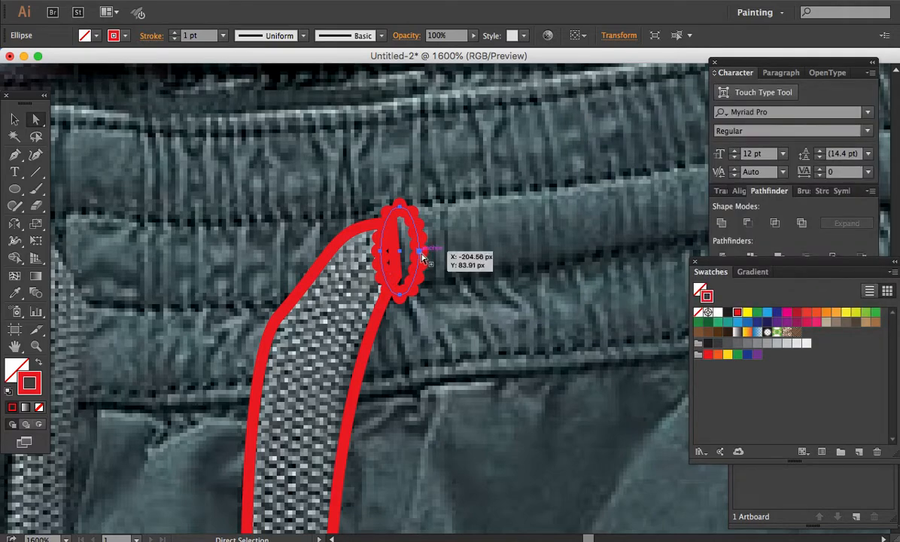
# Step: Fill the eyelet ellipse with black and bring the drawstring outline to the front of it
pyautogui.press('x')
pyautogui.click(727, 311)
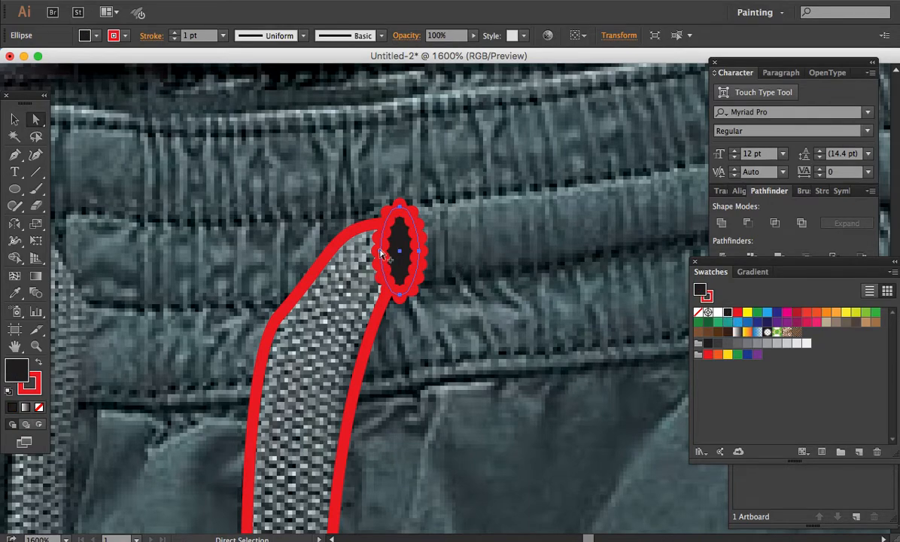
pyautogui.press('super+shift+a')
pyautogui.click(362, 233)
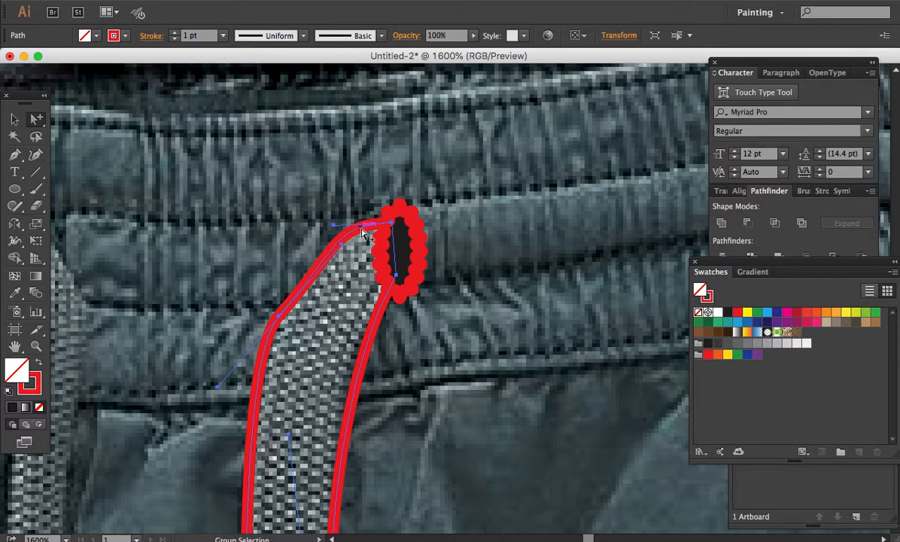
pyautogui.press('super+shift+]')
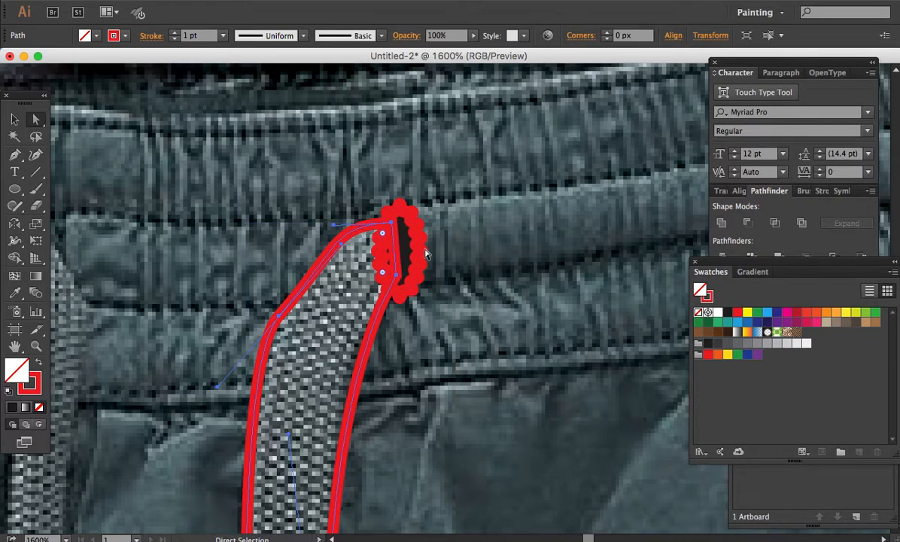
# Step: Nudge the black eyelet ellipse to the left over the drawstring's upper end and deselect it
pyautogui.press('alt')
pyautogui.moveTo(405, 227); pyautogui.dragTo(407, 227)
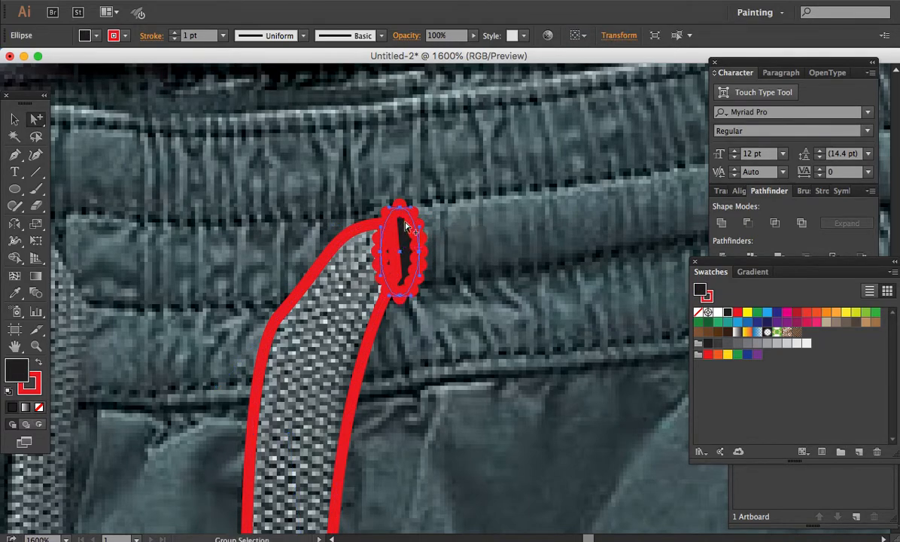
pyautogui.press('Left')
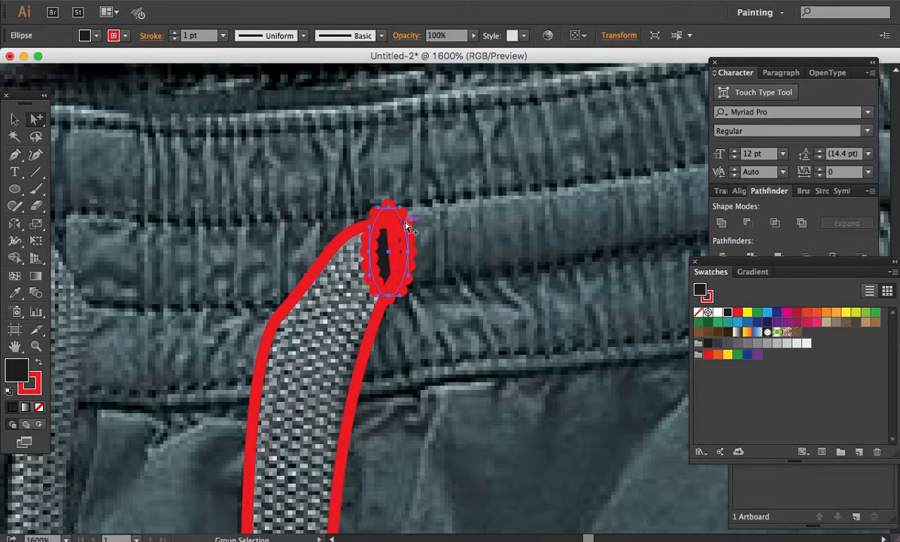
pyautogui.click(326, 254)
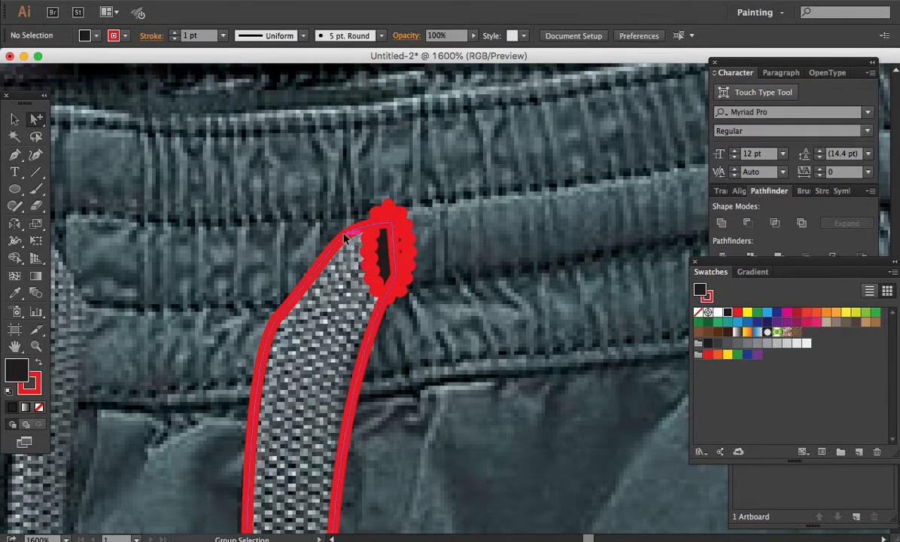
# Step: Try deleting the right drawstring's outline and undo the deletion
pyautogui.click(344, 238)
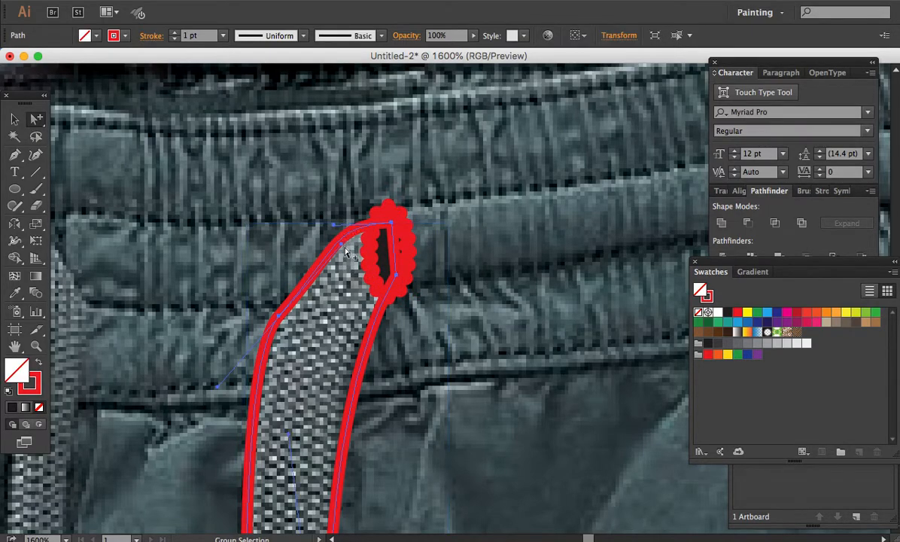
pyautogui.press('Delete')
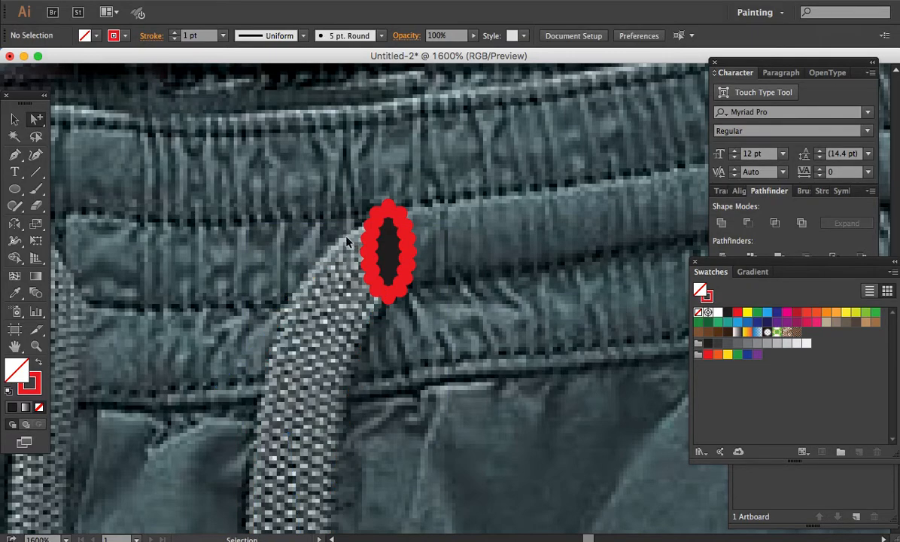
pyautogui.press('super+z')
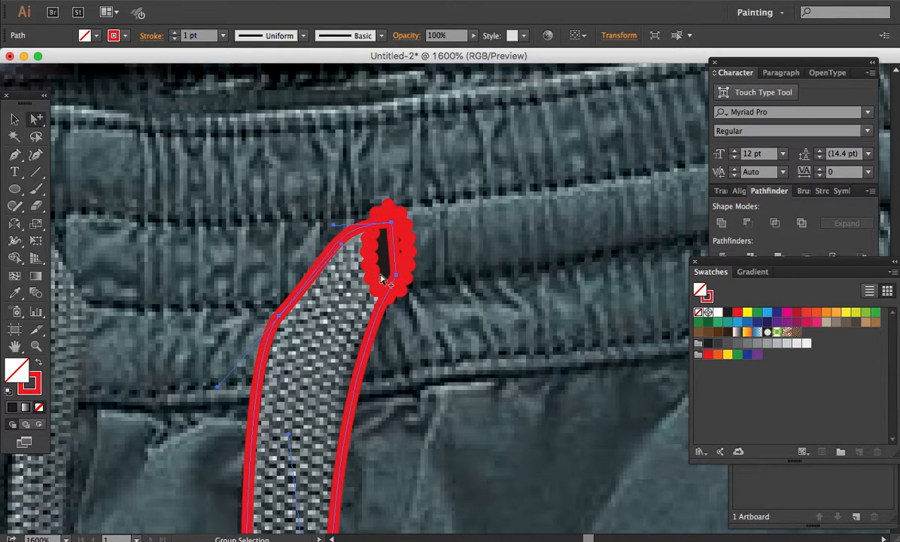
# Step: Try red, yellow and green fills on the right drawstring and return it to no fill
pyautogui.click(738, 312)
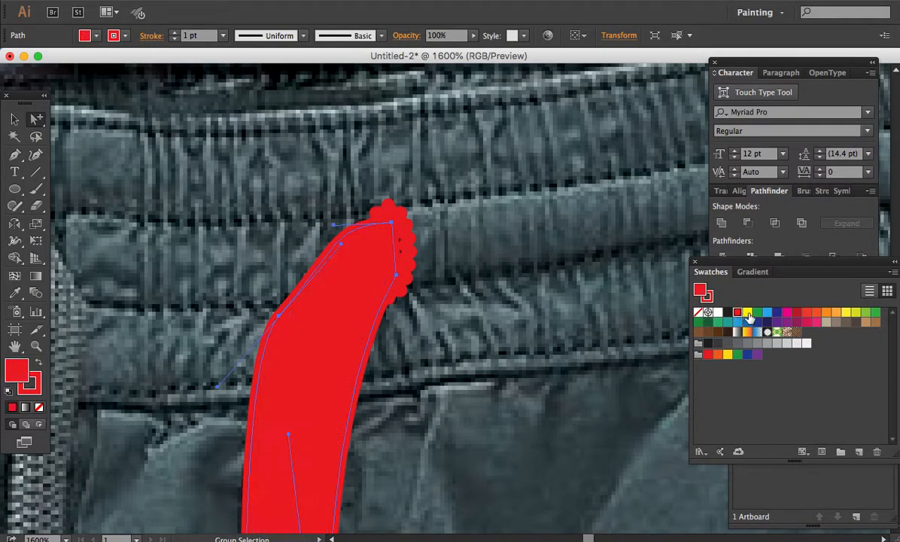
pyautogui.click(748, 313)
pyautogui.click(758, 313)
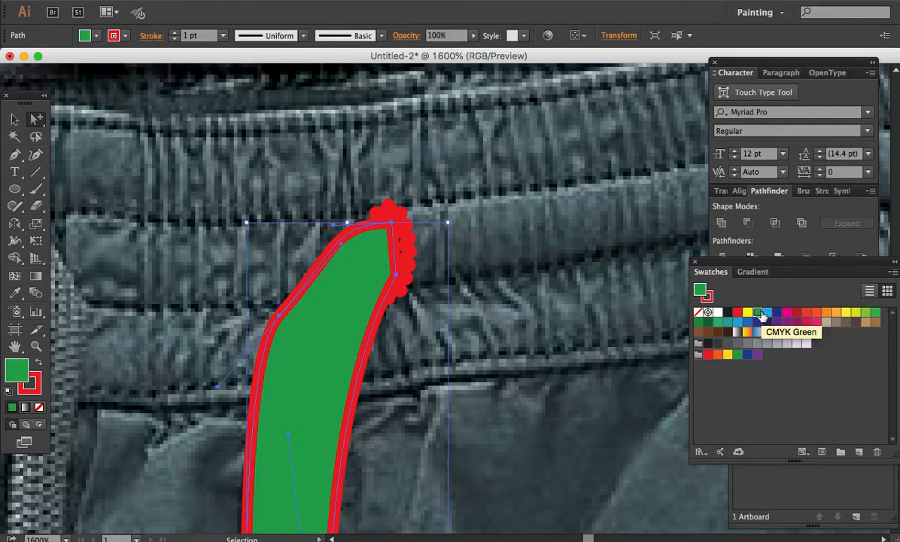
pyautogui.press('super+z')
pyautogui.press('super+z')
pyautogui.press('/')
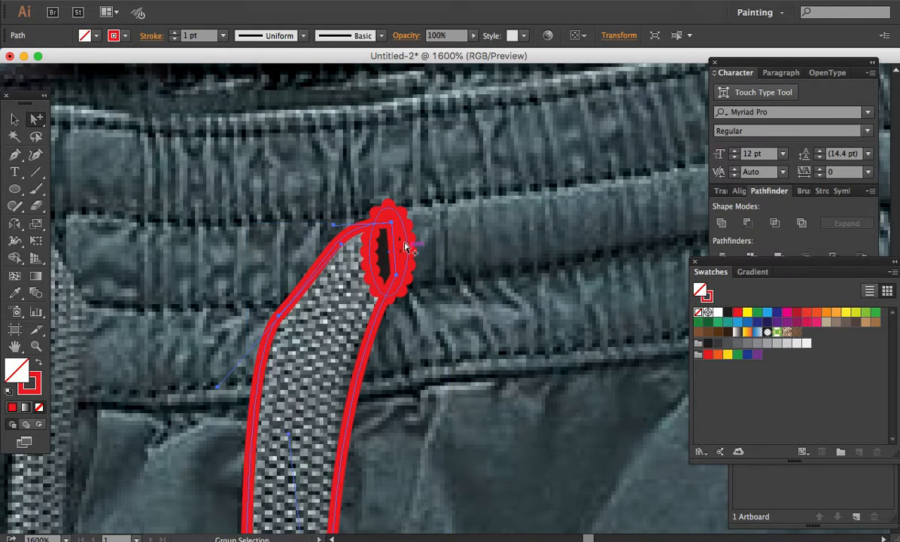
# Step: Shift the eyelet ellipse slightly to the right at the drawstring's upper end
pyautogui.click(409, 240)
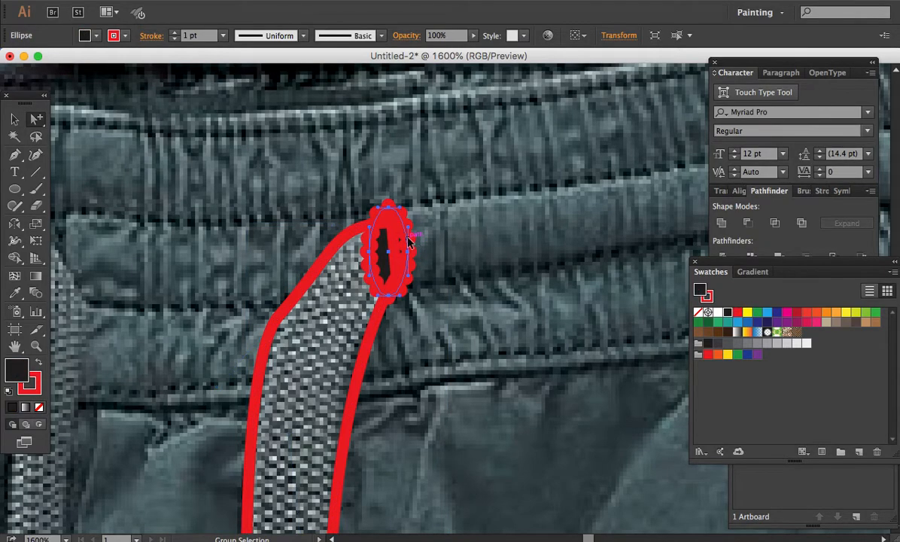
pyautogui.moveTo(409, 238); pyautogui.dragTo(412, 239)
# Step: Examine the traced right drawstring along its length from the eyelet down to the metal tip
pyautogui.press('super+minus')
pyautogui.press('super+minus')
pyautogui.press('super+minus')
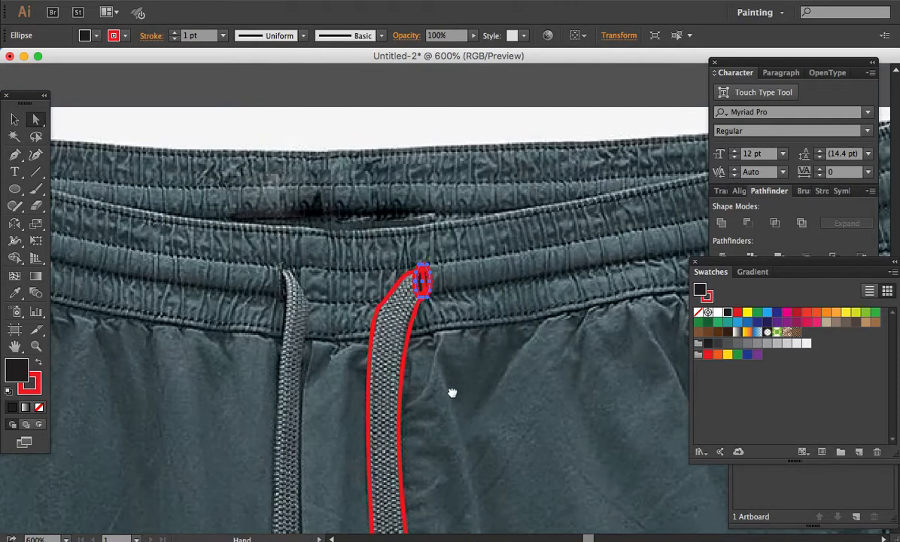
pyautogui.moveTo(451, 395); pyautogui.dragTo(466, 195)
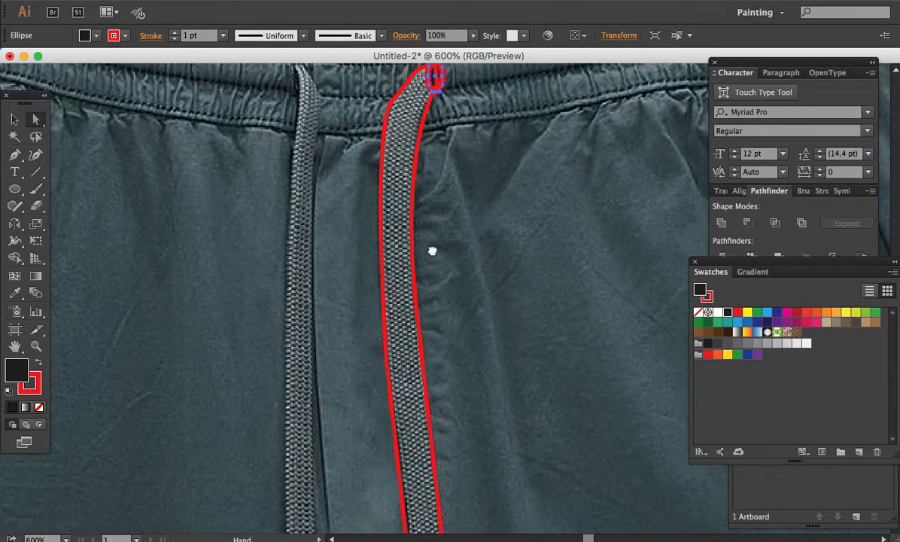
pyautogui.scroll(-5, 432, 254)
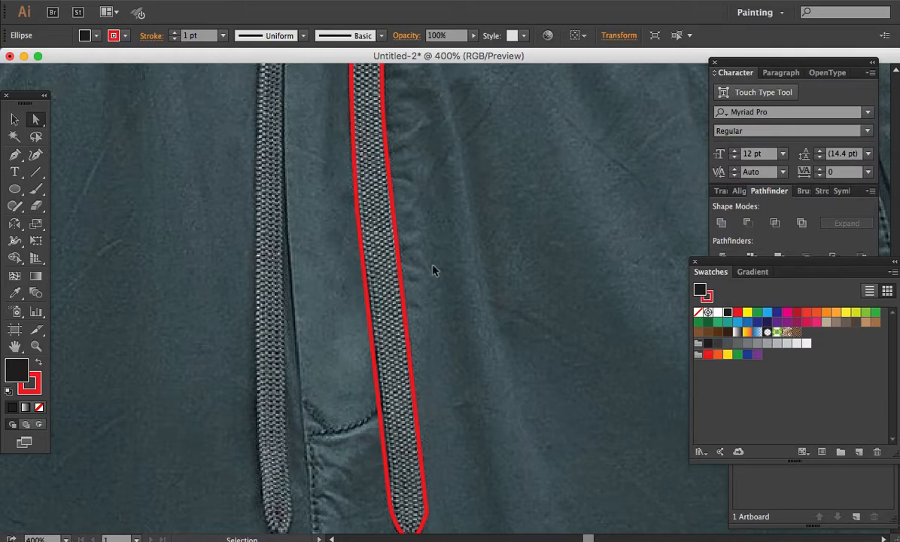
pyautogui.press('super+minus')
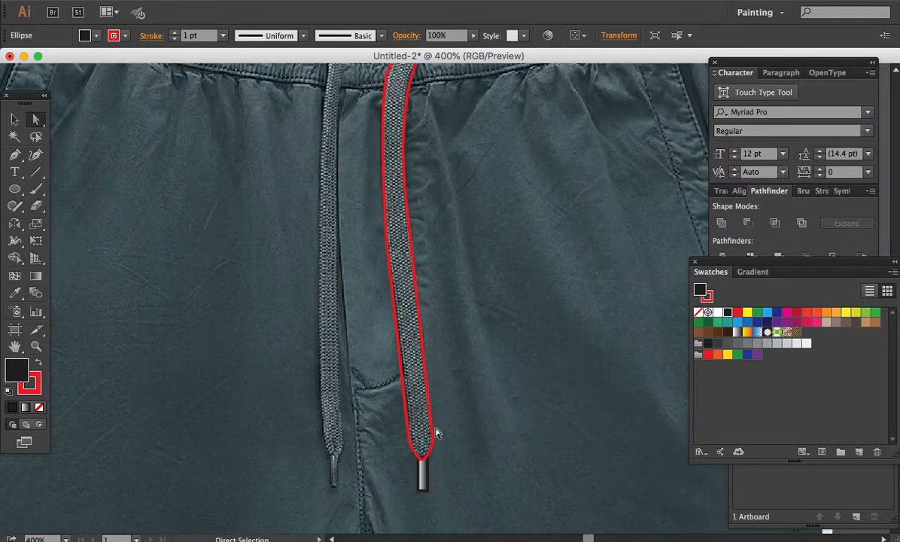
pyautogui.press('z')
pyautogui.moveTo(391, 402); pyautogui.dragTo(447, 425)
pyautogui.press('a')
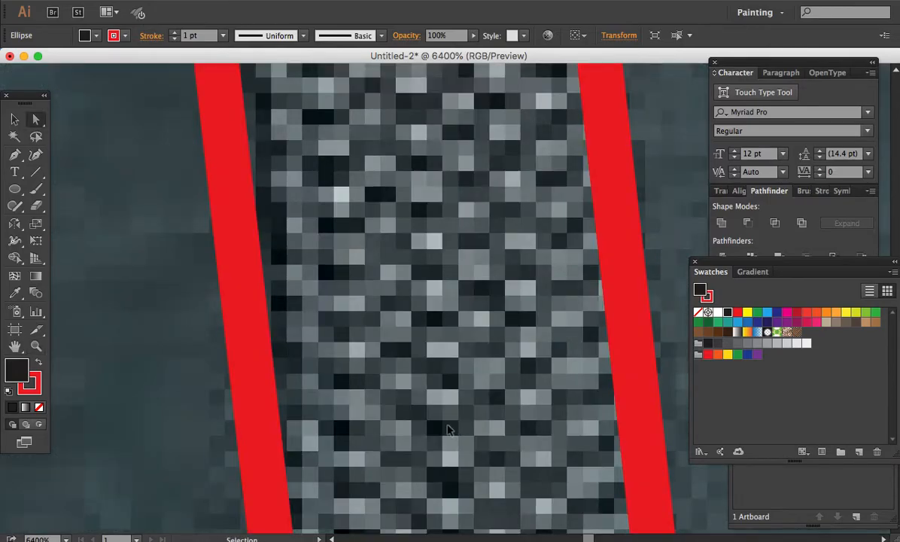
pyautogui.press('super+minus')
pyautogui.press('super+minus')
pyautogui.press('super+minus')
pyautogui.press('super+minus')
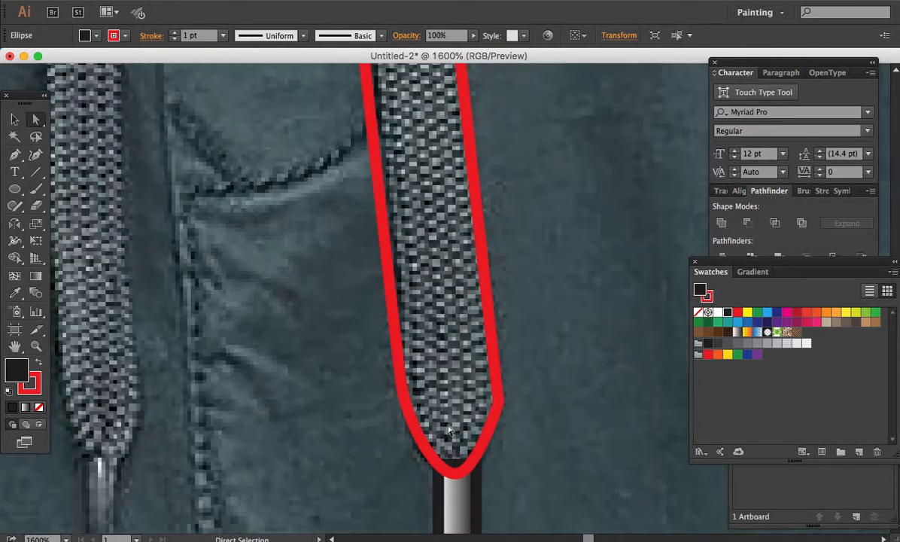
pyautogui.press('super+minus')
pyautogui.keyDown('super'); pyautogui.click(449, 431); pyautogui.keyUp('super')
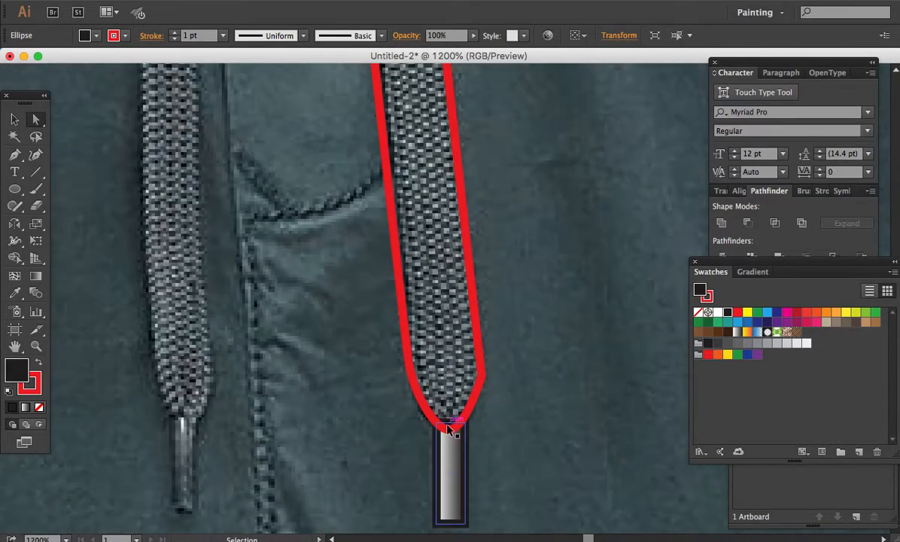
pyautogui.press('super+minus')
pyautogui.press('super+minus')
# Step: Draw a small square with a black fill and red stroke in the empty area above the pants photo
pyautogui.moveTo(460, 185); pyautogui.dragTo(477, 371)
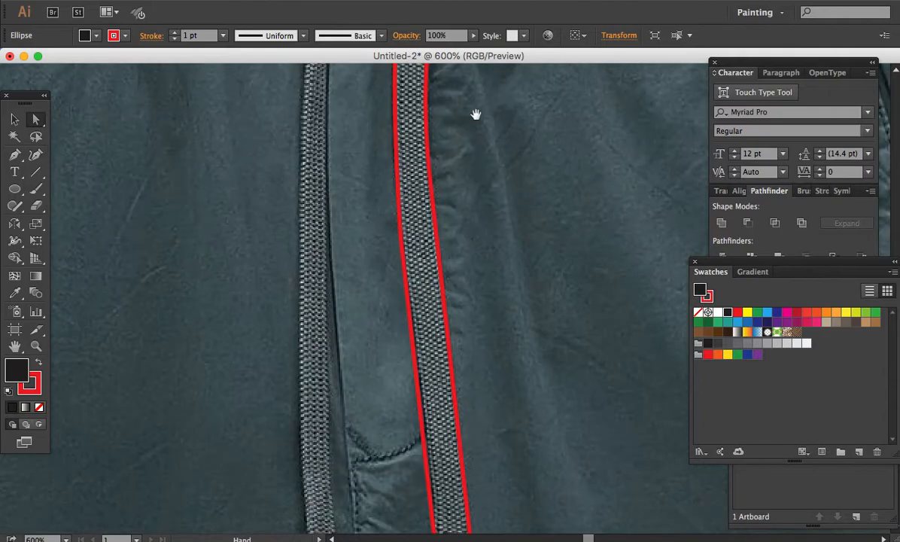
pyautogui.moveTo(476, 116); pyautogui.dragTo(481, 452)
pyautogui.moveTo(481, 224); pyautogui.dragTo(480, 321)
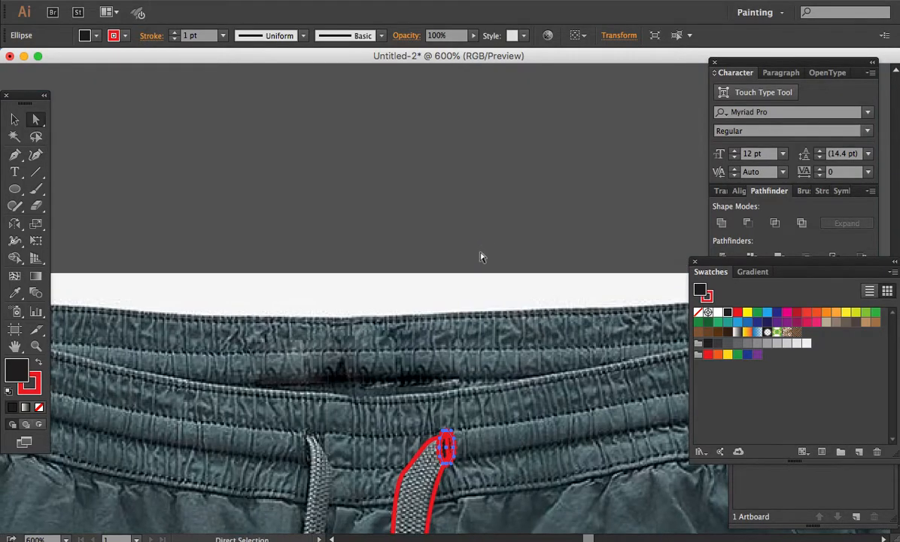
pyautogui.click(15, 188)
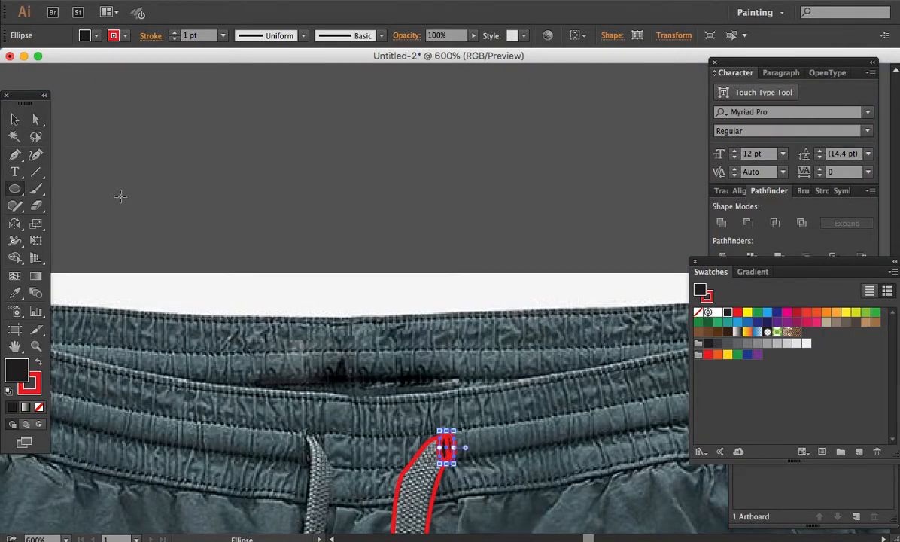
pyautogui.moveTo(16, 193); pyautogui.dragTo(81, 186)
pyautogui.moveTo(391, 115)
pyautogui.mouseDown()
pyautogui.moveTo(468, 191)
pyautogui.moveTo(446, 171)
pyautogui.mouseUp()
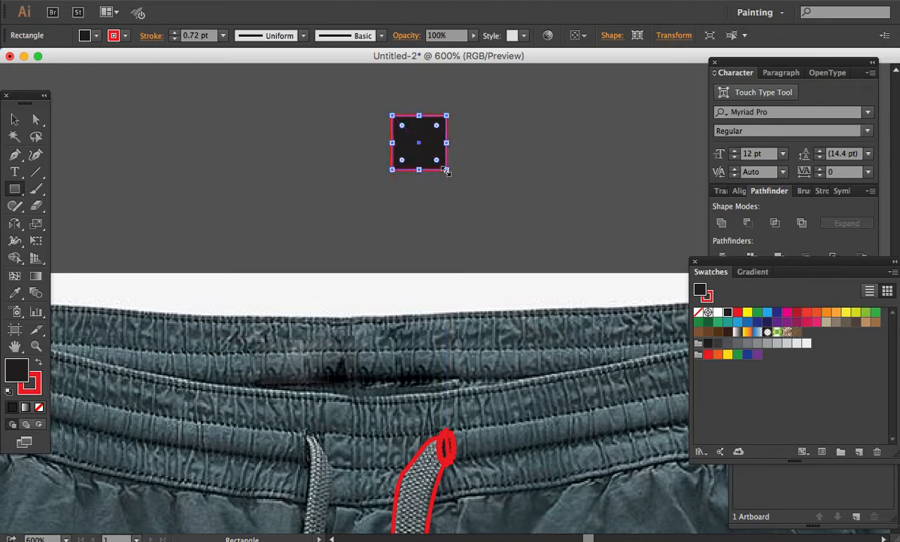
# Step: Remove the stroke from the small square above the pants photo and give it a white fill
pyautogui.press('x')
pyautogui.press('/')
pyautogui.press('x')
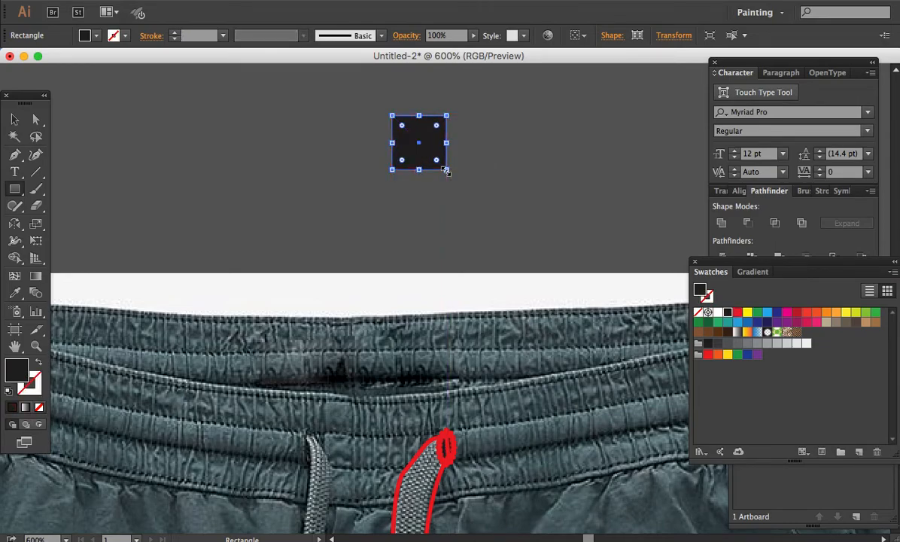
pyautogui.click(718, 312)
pyautogui.click(728, 312)
pyautogui.moveTo(555, 236); pyautogui.dragTo(354, 89)
pyautogui.moveTo(392, 218); pyautogui.dragTo(551, 220)
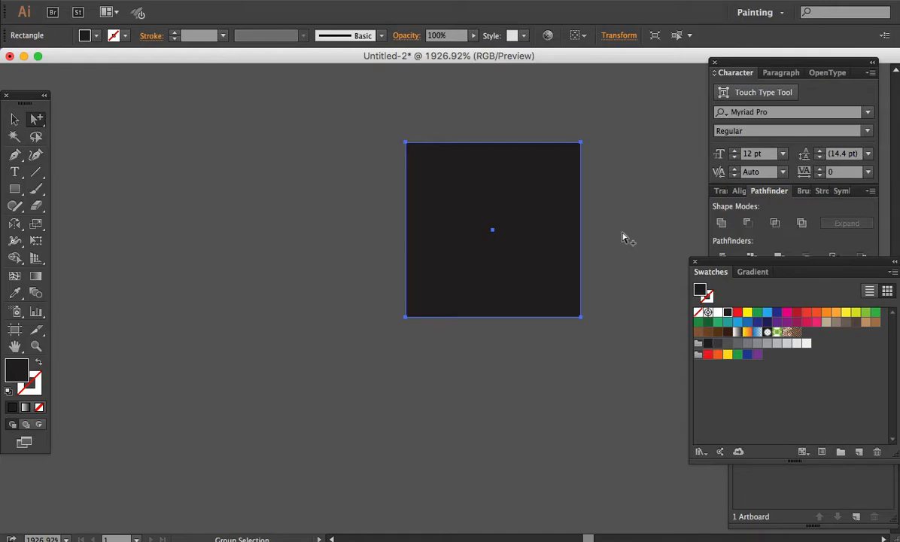
pyautogui.click(717, 311)
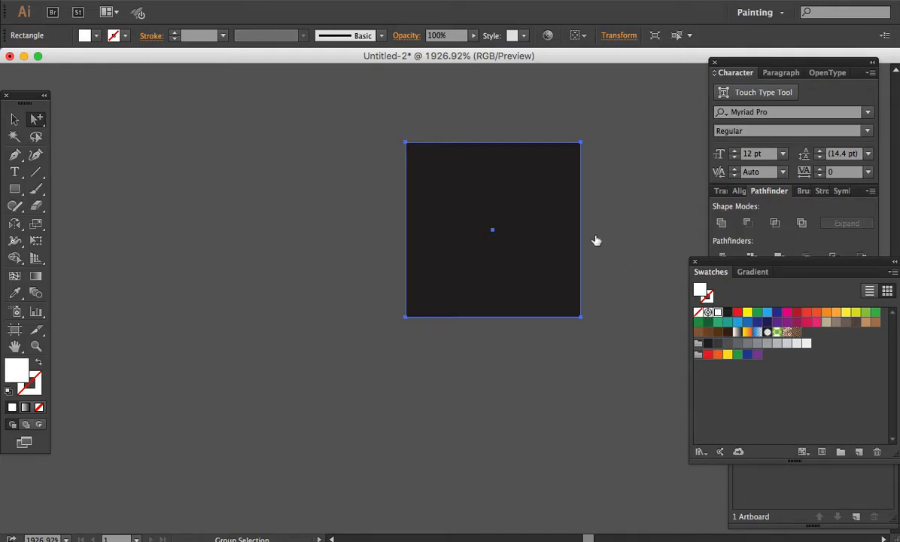
pyautogui.click(594, 239)
pyautogui.click(566, 231)
pyautogui.click(613, 231)
pyautogui.click(546, 221)
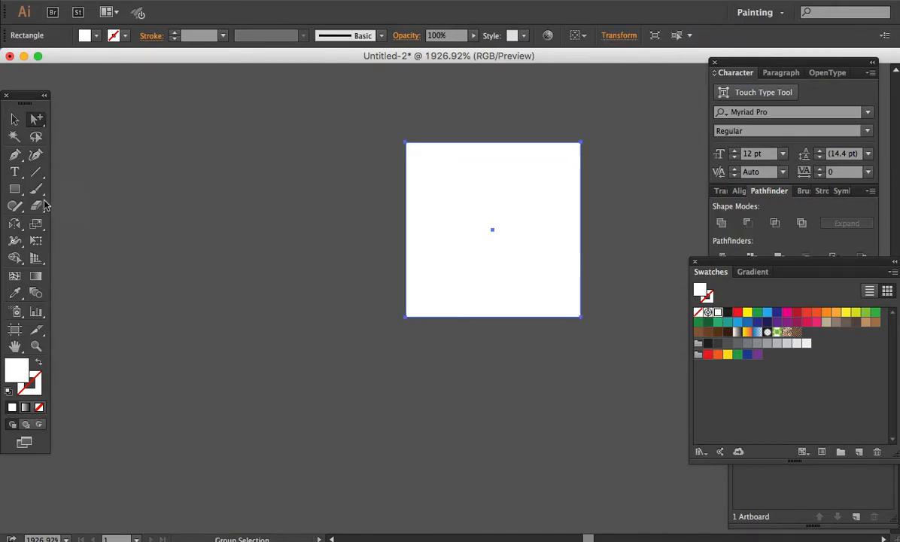
pyautogui.click(15, 190)
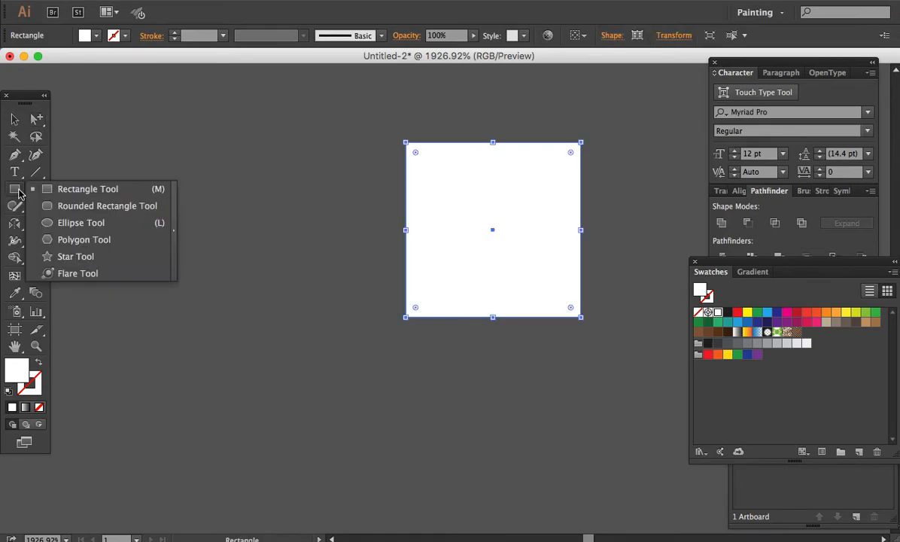
pyautogui.click(532, 219)
pyautogui.click(435, 281)
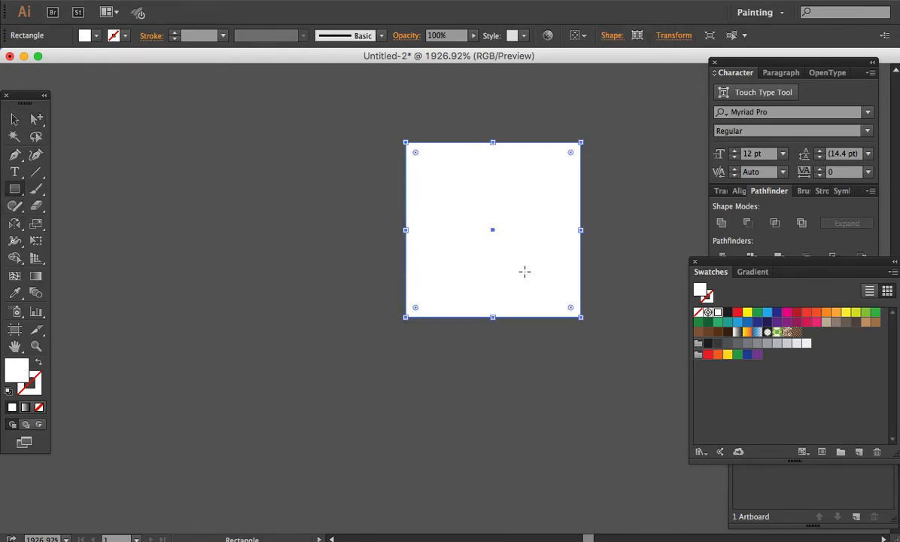
# Step: Duplicate the white square upward so it overlaps the original, and rotate the copy into a diamond
pyautogui.press('a')
pyautogui.moveTo(532, 280); pyautogui.dragTo(529, 206)
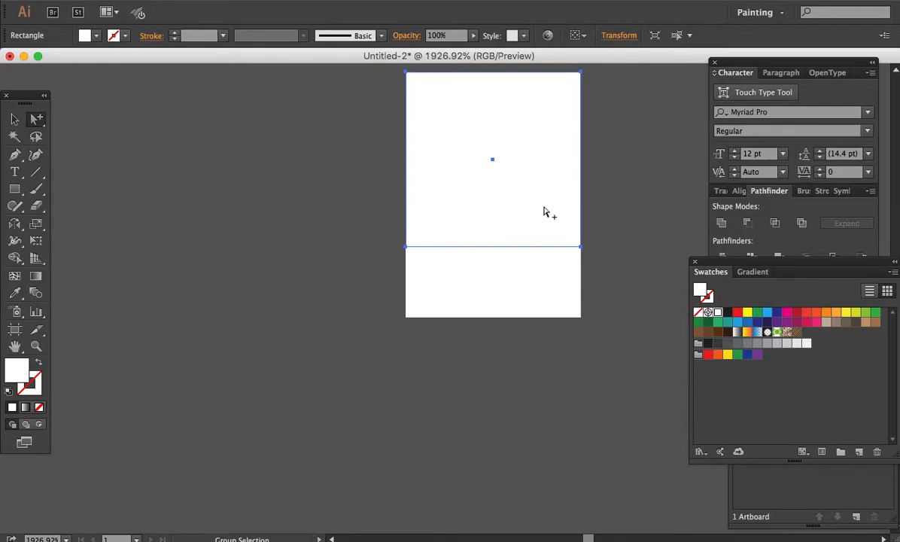
pyautogui.moveTo(543, 208)
pyautogui.mouseDown()
pyautogui.moveTo(542, 251)
pyautogui.moveTo(543, 211)
pyautogui.mouseUp()
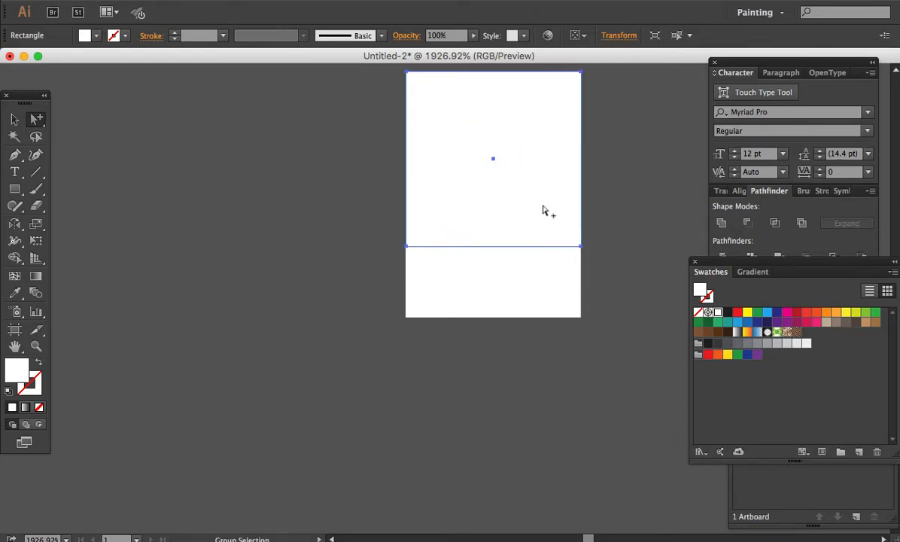
pyautogui.press('r')
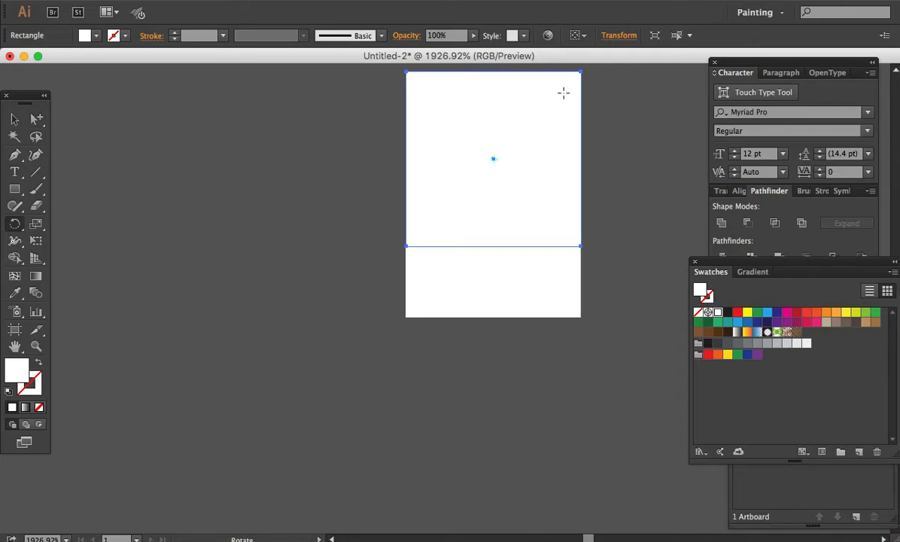
pyautogui.moveTo(582, 121); pyautogui.dragTo(579, 93)
# Step: Move the diamond straight up until only its lower corner overlaps the white square's top edge
pyautogui.press('a')
pyautogui.press('Delete')
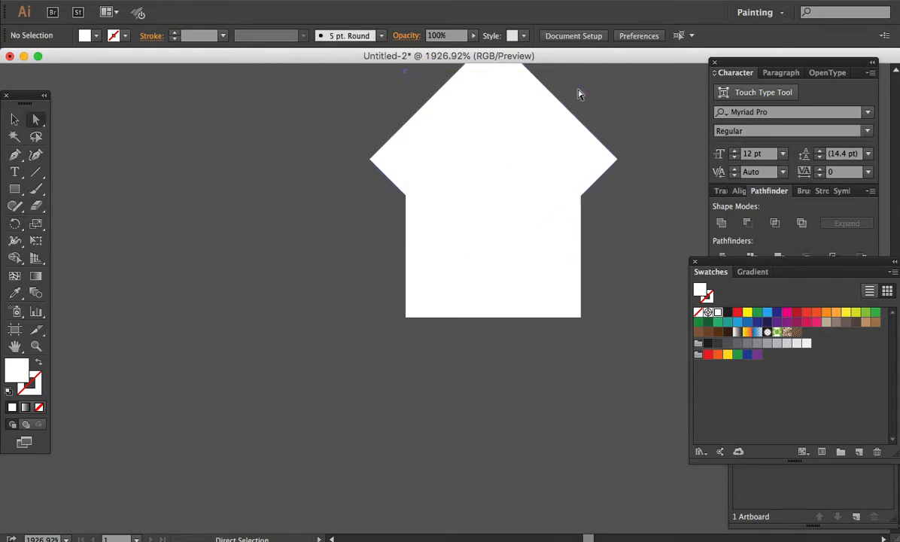
pyautogui.keyDown('alt'); pyautogui.click(569, 144); pyautogui.keyUp('alt')
pyautogui.moveTo(558, 162); pyautogui.dragTo(566, 114)
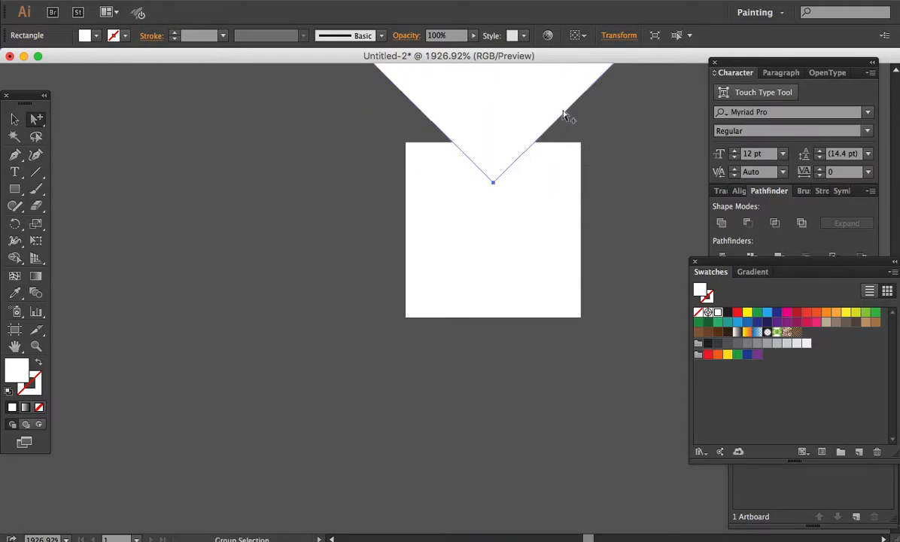
pyautogui.moveTo(562, 176); pyautogui.dragTo(565, 229)
pyautogui.moveTo(555, 161); pyautogui.dragTo(559, 149)
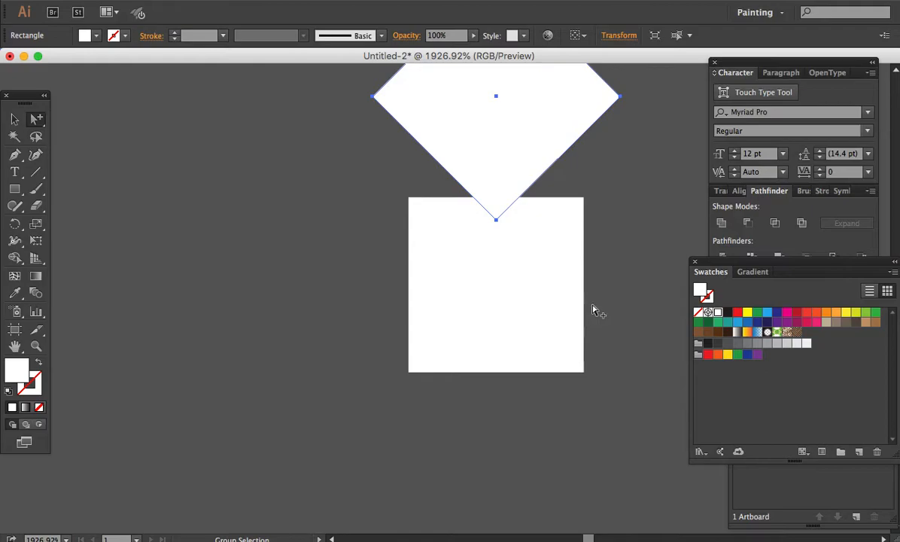
# Step: Give the diamond no fill and a black 1 pt stroke
pyautogui.press('/')
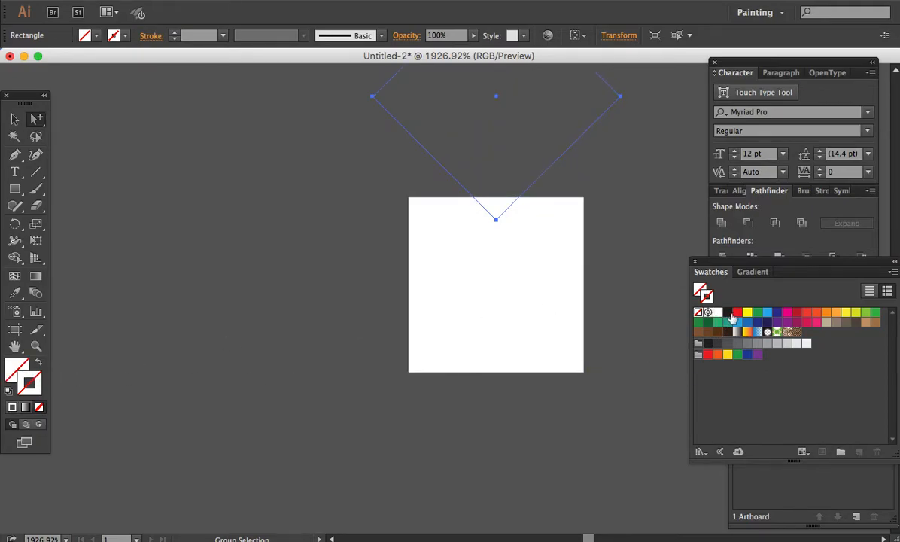
pyautogui.press('x')
pyautogui.click(727, 313)
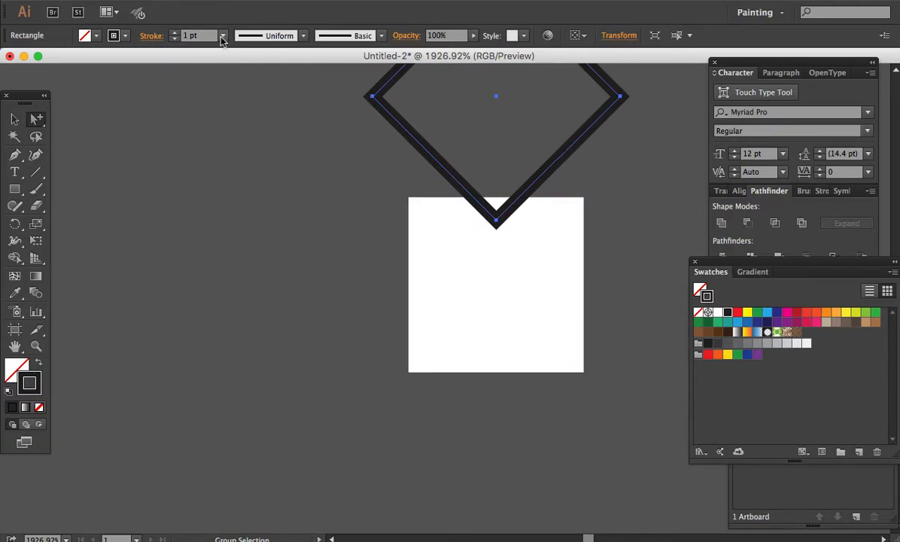
pyautogui.click(223, 37)
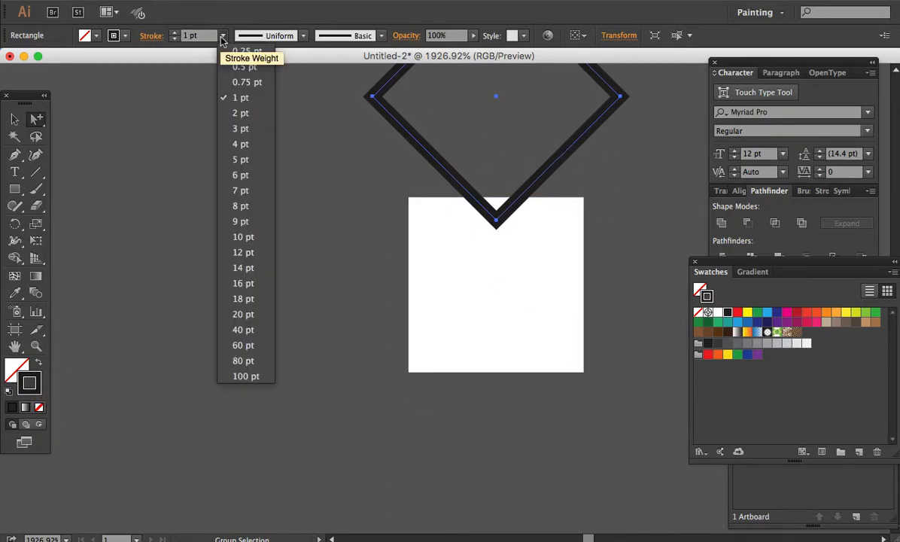
pyautogui.click(255, 82)
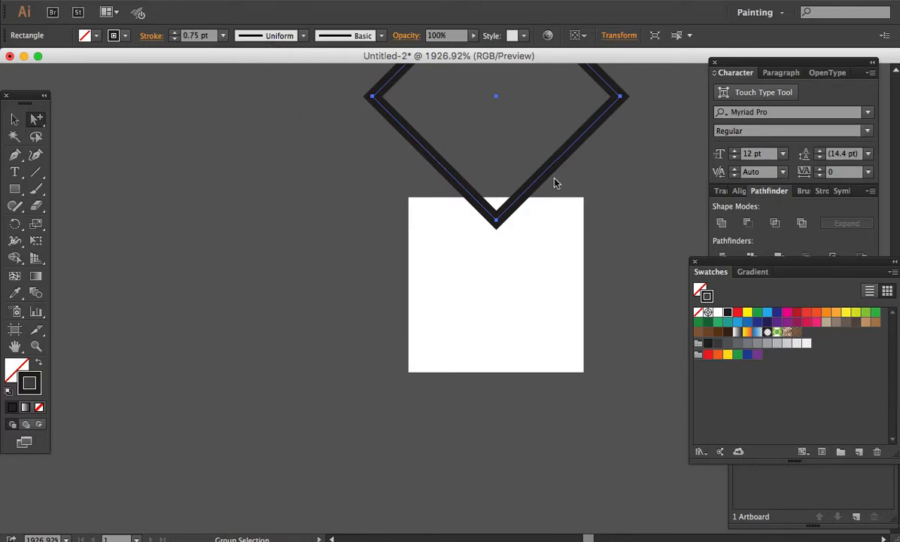
pyautogui.click(218, 37)
pyautogui.click(215, 95)
pyautogui.press('a')
pyautogui.click(390, 103)
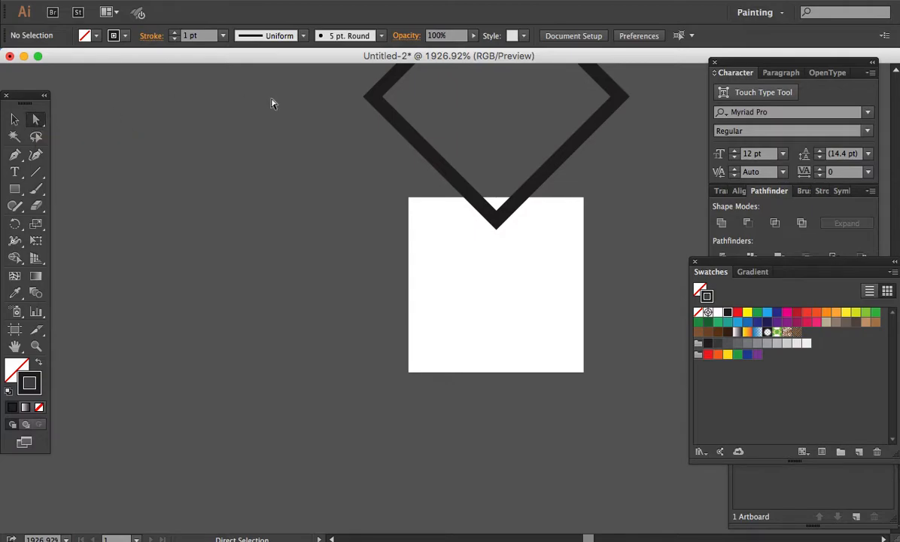
# Step: Cut the diamond's path at its left and right anchor points and delete the upper half, leaving a V
pyautogui.click(373, 98)
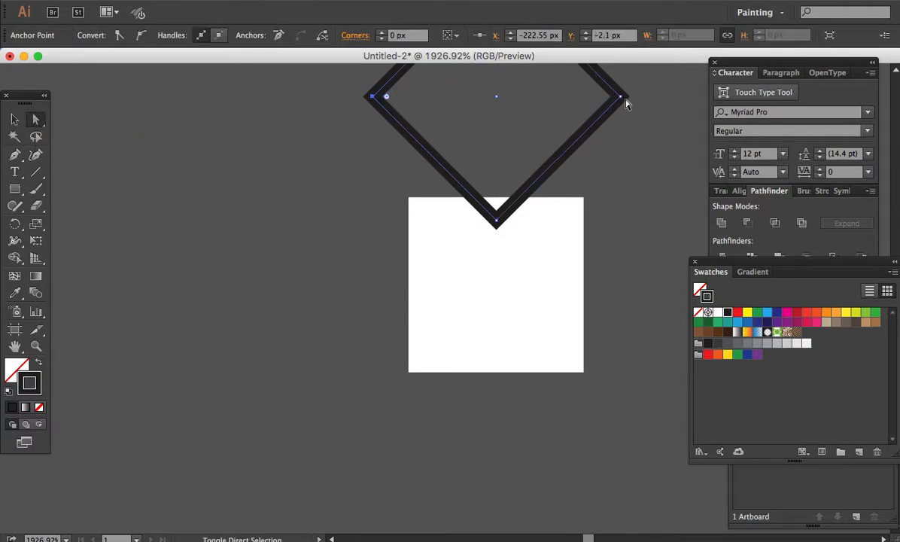
pyautogui.keyDown('shift'); pyautogui.click(620, 98); pyautogui.keyUp('shift')
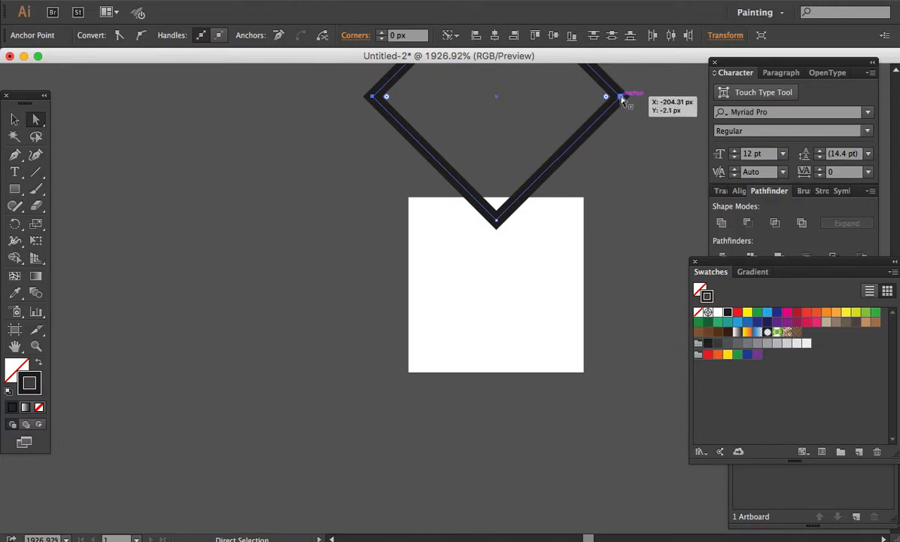
pyautogui.click(322, 37)
pyautogui.click(513, 96)
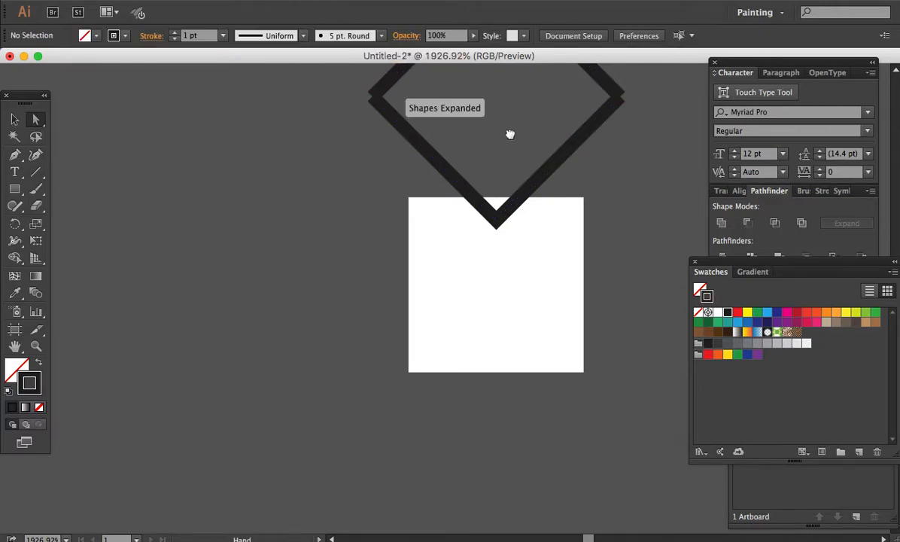
pyautogui.moveTo(510, 125); pyautogui.dragTo(513, 175)
pyautogui.moveTo(602, 107); pyautogui.dragTo(456, 110)
pyautogui.press('Delete')
pyautogui.press('alt')
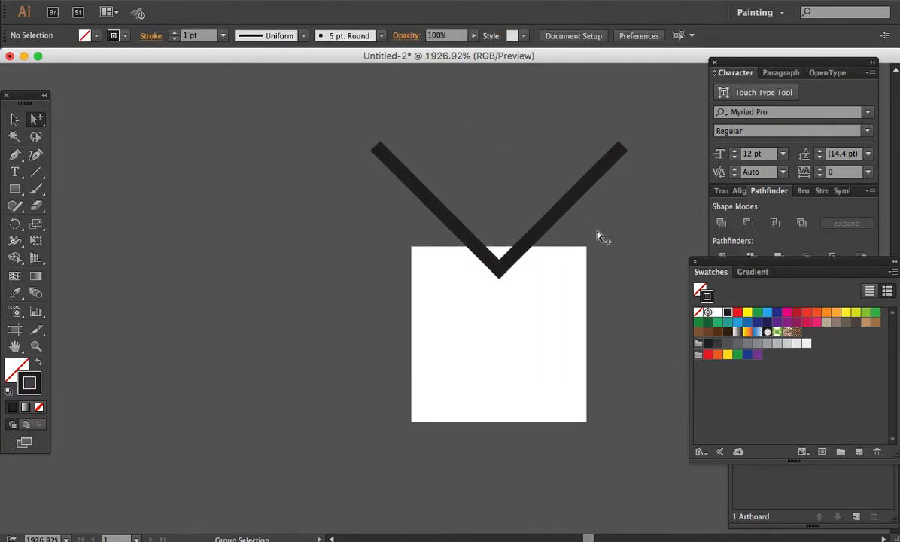
# Step: Duplicate the V-shaped line straight down so the copy's point lies below the white square's bottom edge
pyautogui.click(588, 190)
pyautogui.moveTo(587, 190); pyautogui.dragTo(600, 409)
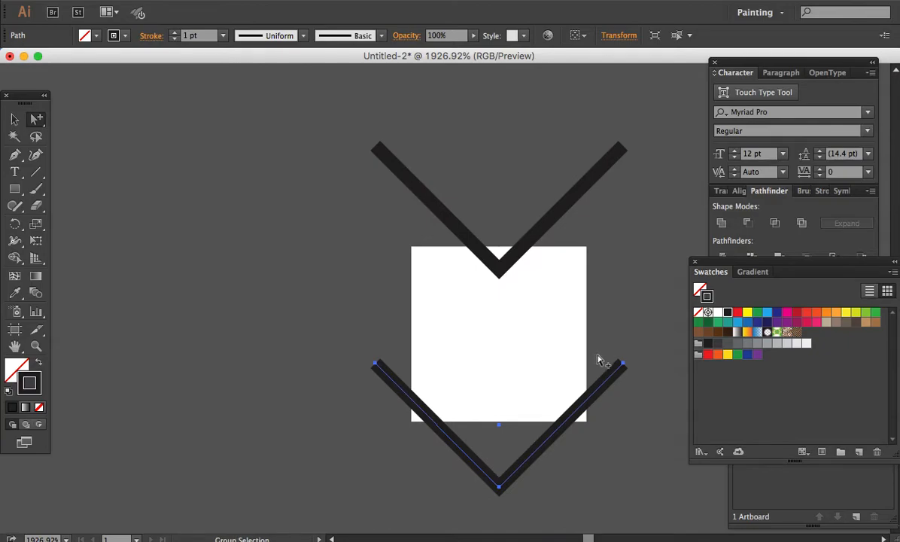
pyautogui.click(593, 241)
# Step: Blend the upper and lower V-shaped lines together from their lower corner points
pyautogui.keyDown('alt'); pyautogui.click(578, 195); pyautogui.keyUp('alt')
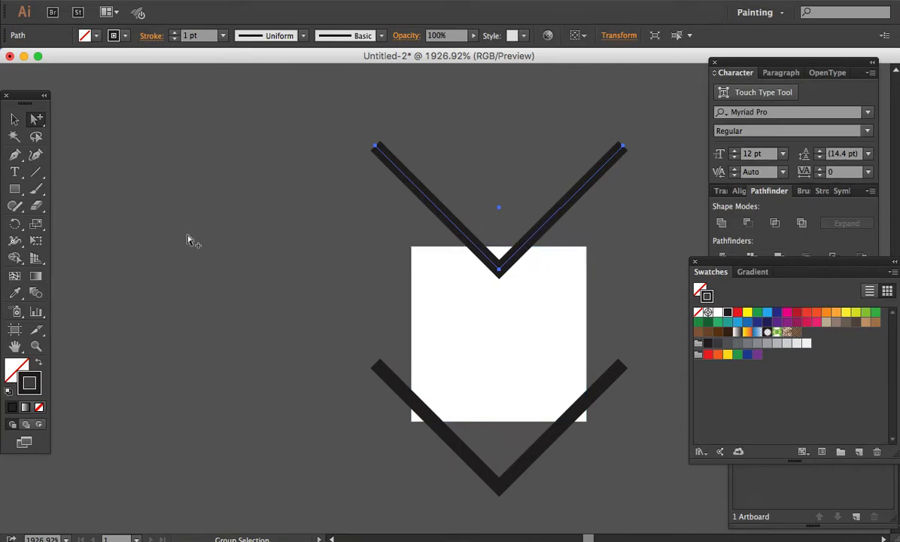
pyautogui.click(34, 295)
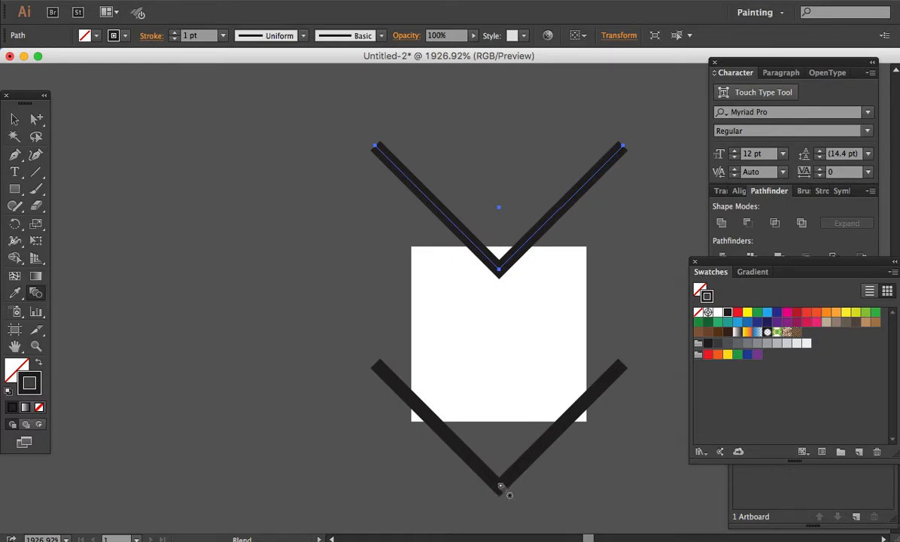
pyautogui.press('a')
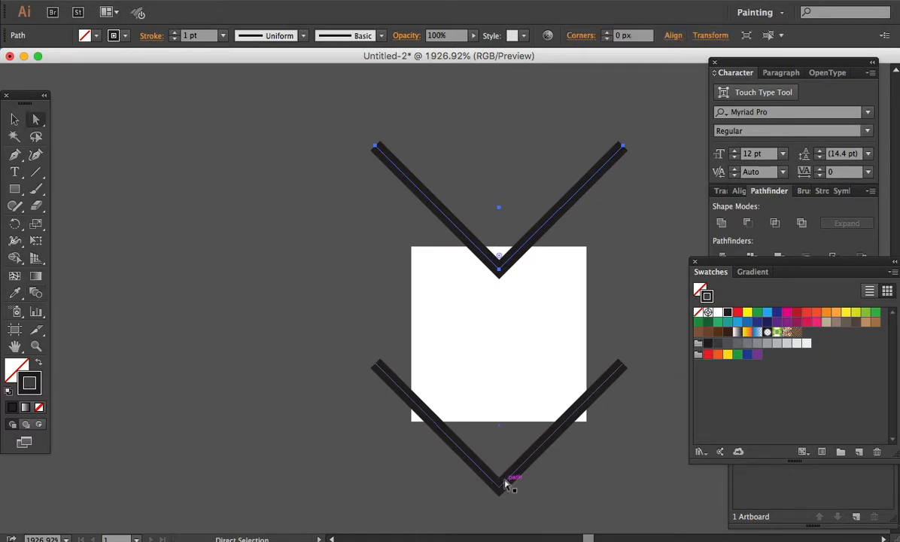
pyautogui.press('w')
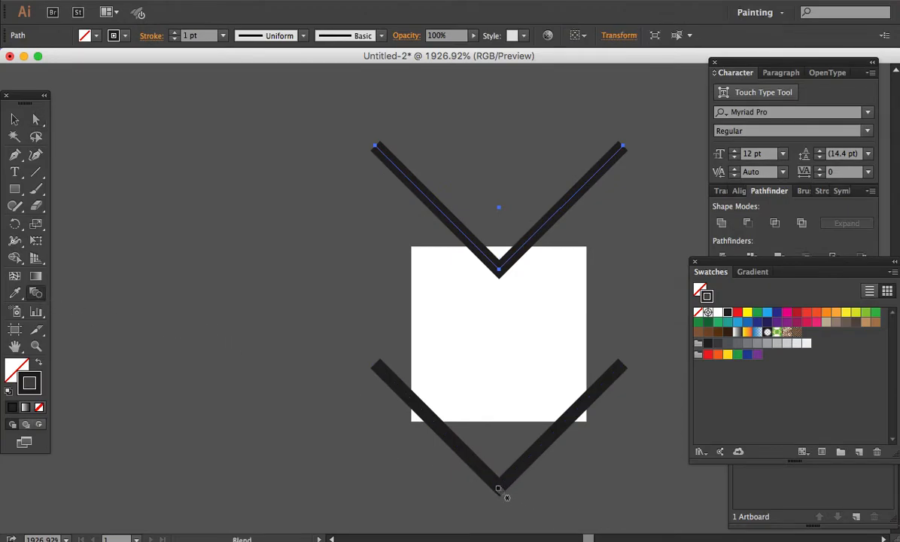
pyautogui.keyDown('ctrl'); pyautogui.keyDown('alt'); pyautogui.click(509, 482); pyautogui.keyUp('alt'); pyautogui.keyUp('ctrl')
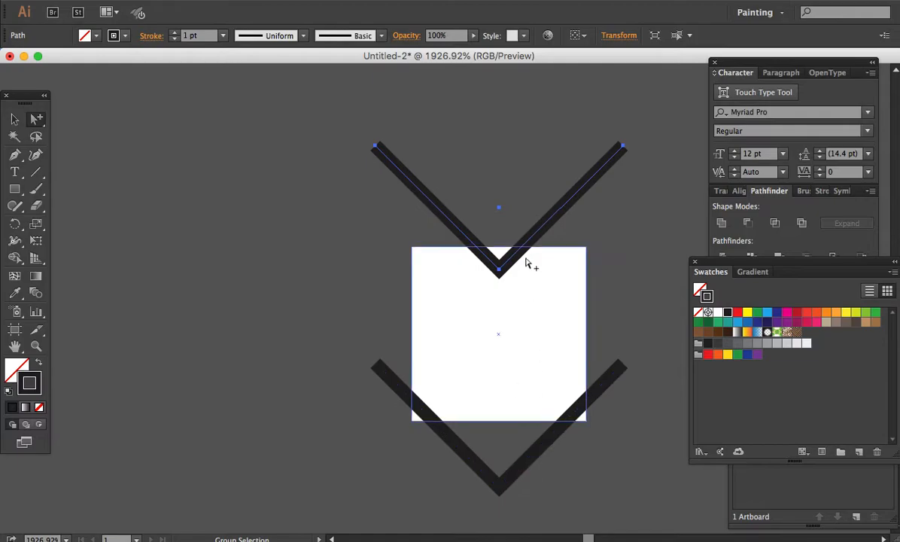
pyautogui.keyDown('shift'); pyautogui.click(525, 468); pyautogui.keyUp('shift')
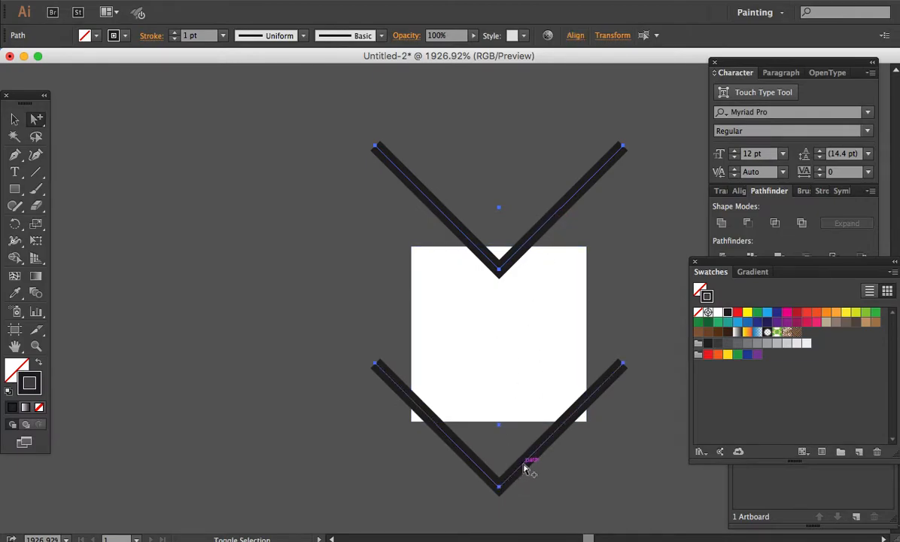
pyautogui.click(36, 293)
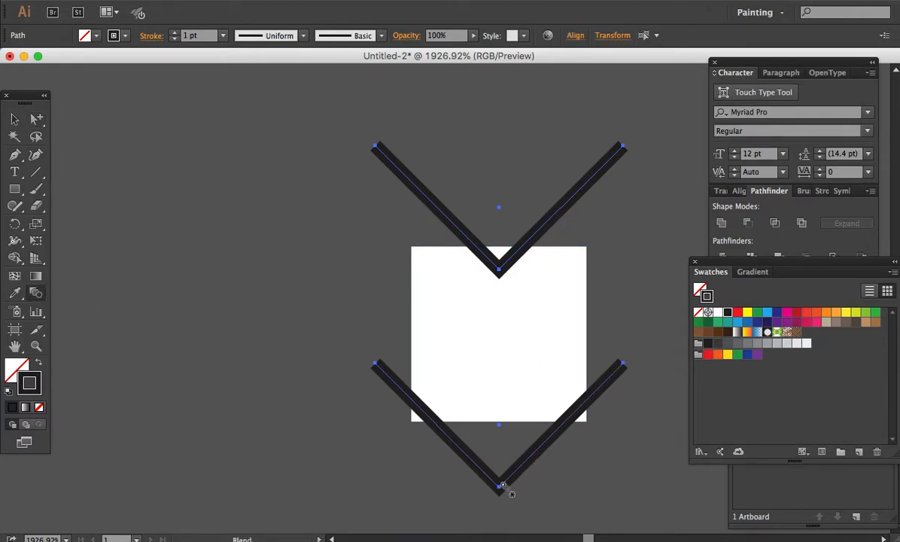
pyautogui.click(498, 487)
pyautogui.click(500, 268)
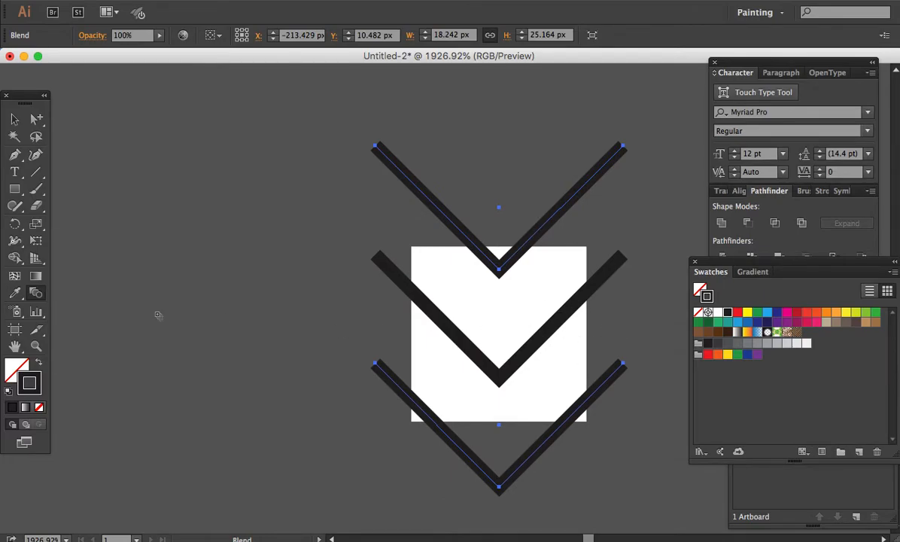
# Step: Set the V-line blend to 5 specified steps with its orientation aligned to the page
pyautogui.doubleClick(36, 294)
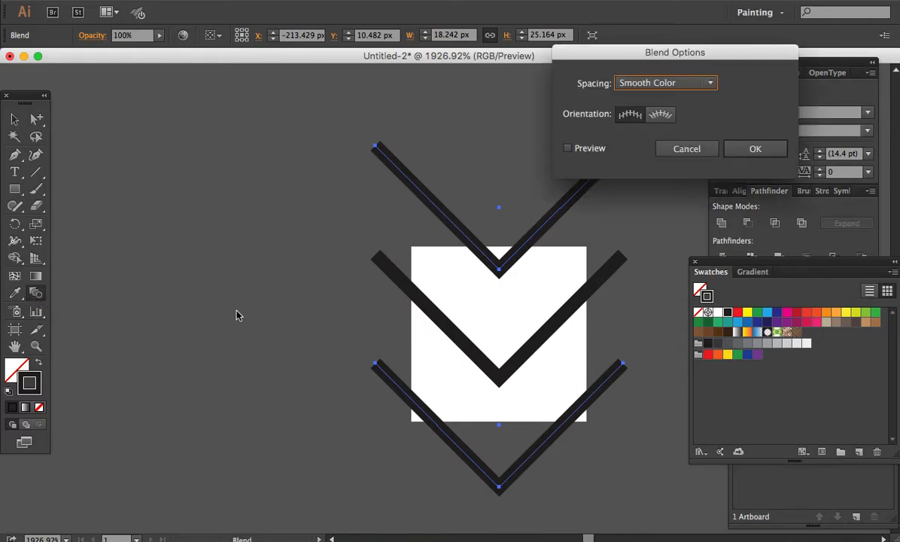
pyautogui.click(569, 148)
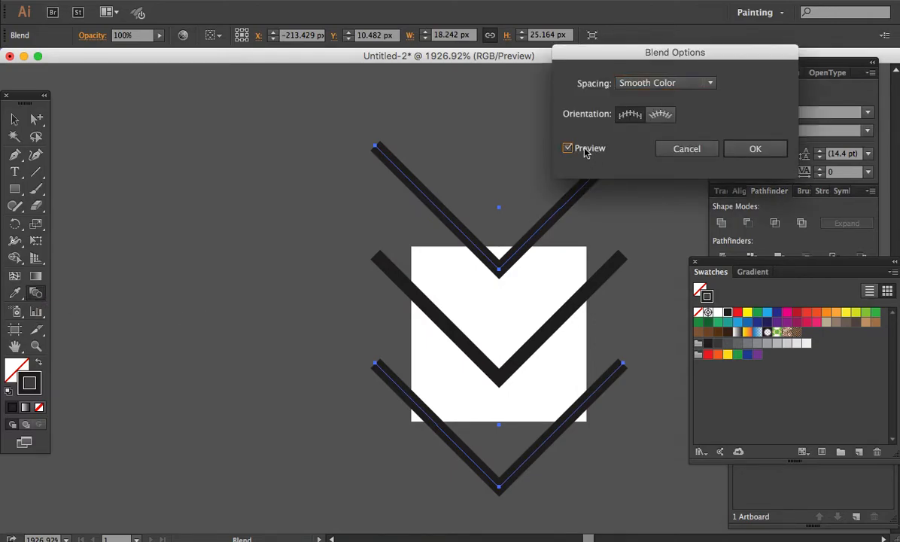
pyautogui.click(705, 84)
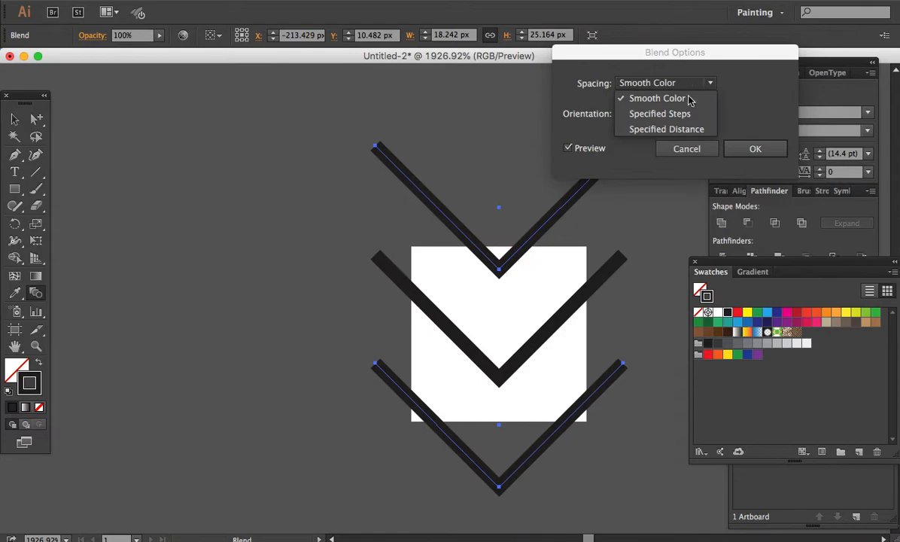
pyautogui.click(681, 113)
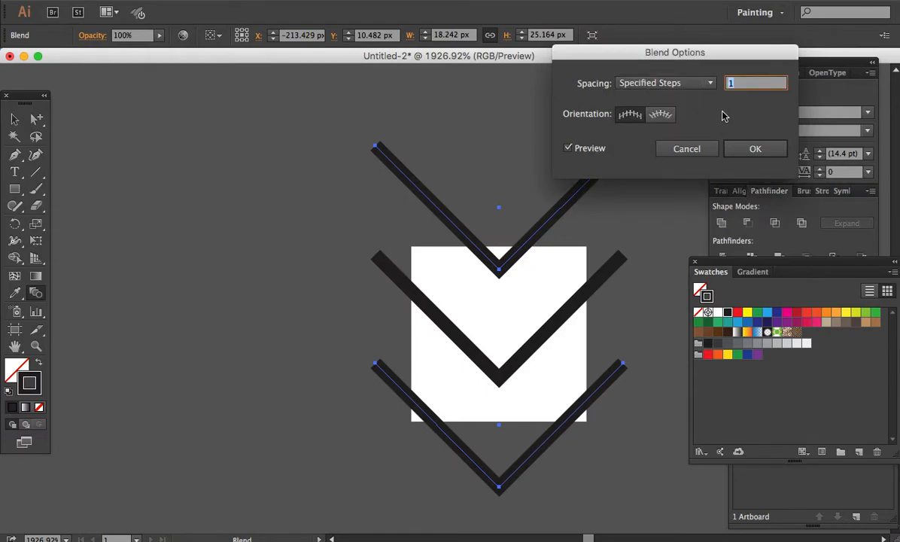
pyautogui.write('5')
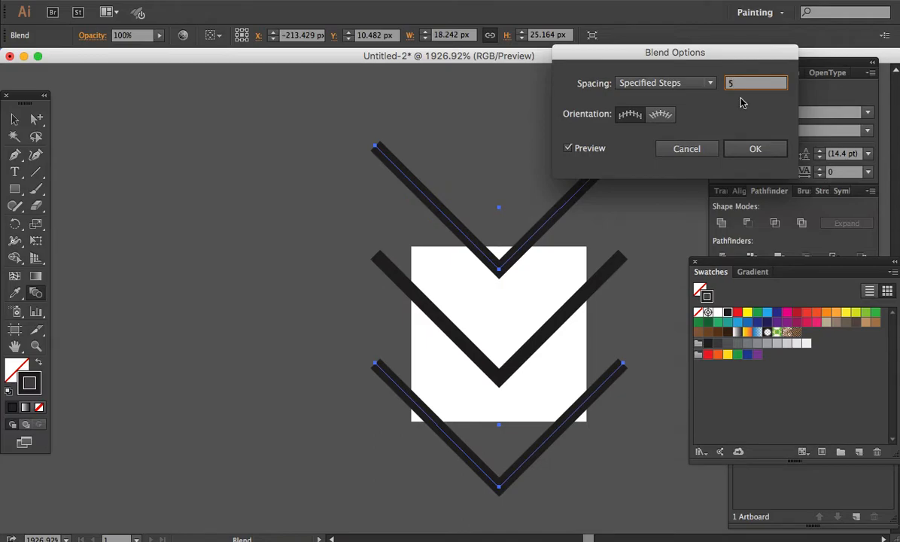
pyautogui.click(630, 117)
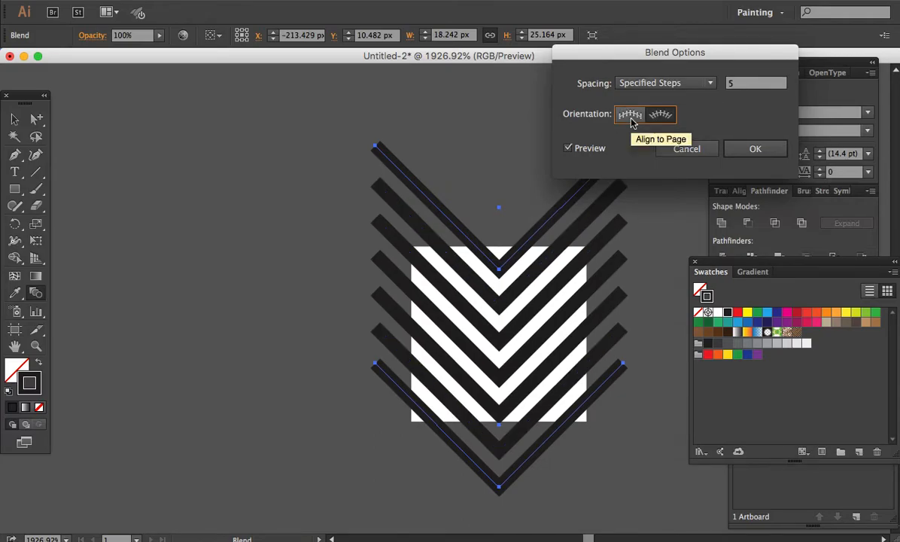
pyautogui.click(754, 148)
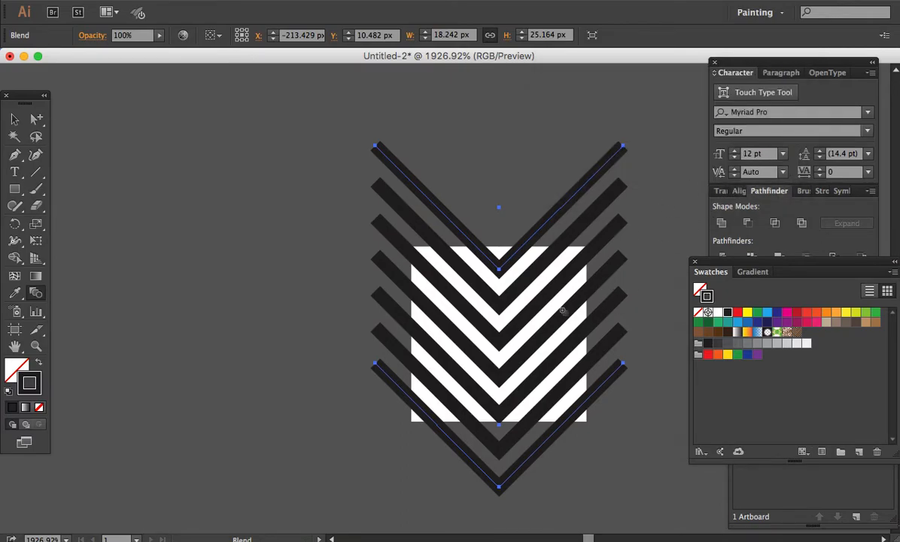
# Step: Expand the blend's object, fill and stroke so every V becomes a separate line
pyautogui.press('a')
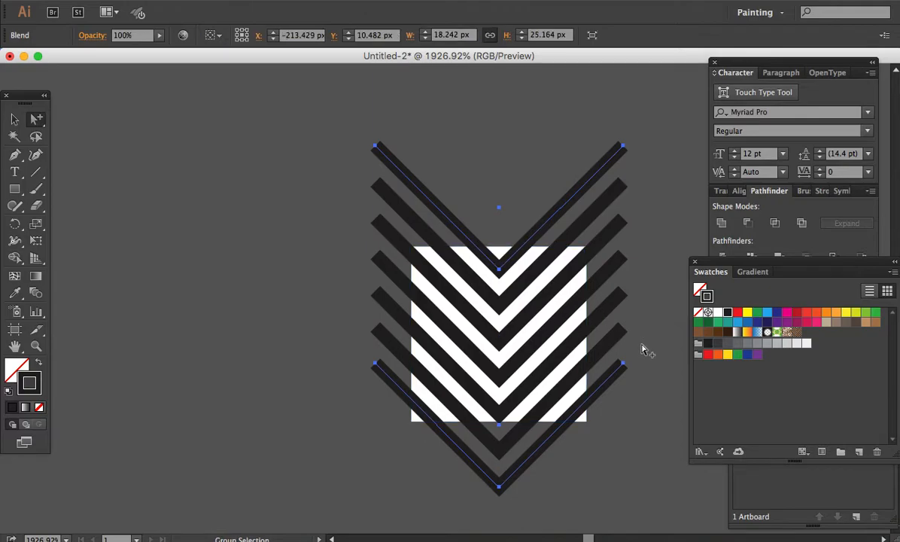
pyautogui.click(643, 342)
pyautogui.click(604, 155)
pyautogui.click(221, 0)
pyautogui.moveTo(186, 3)
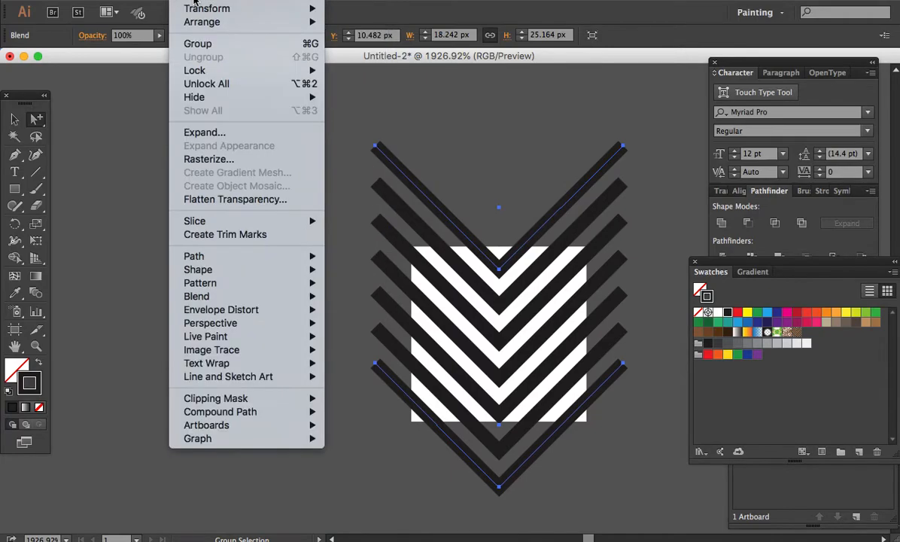
pyautogui.click(213, 134)
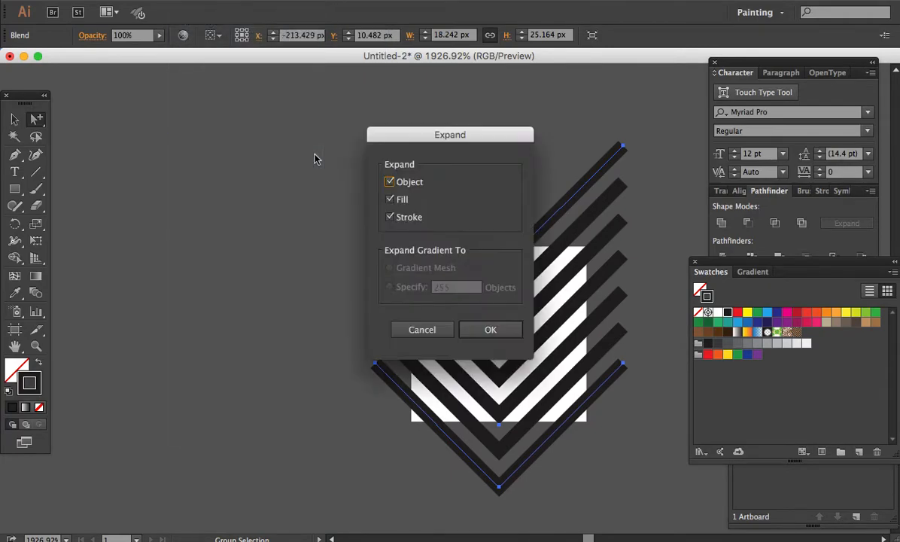
pyautogui.click(486, 329)
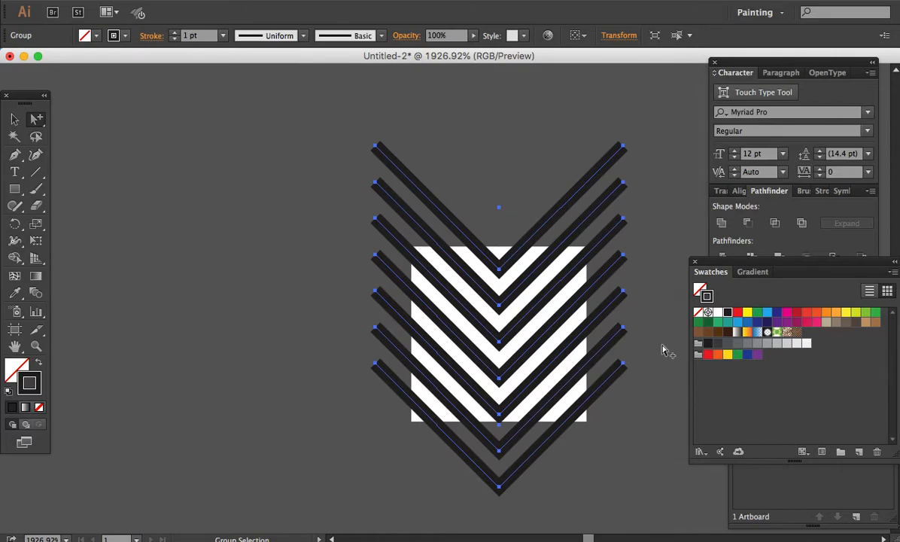
# Step: Try to trim the white square with the expanded V lines, and undo it
pyautogui.press('v')
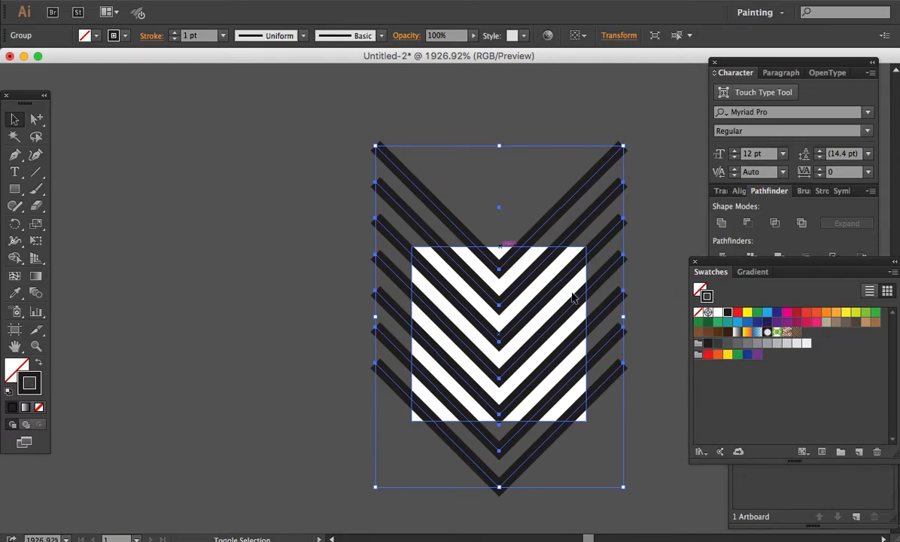
pyautogui.keyDown('shift'); pyautogui.click(537, 278); pyautogui.keyUp('shift')
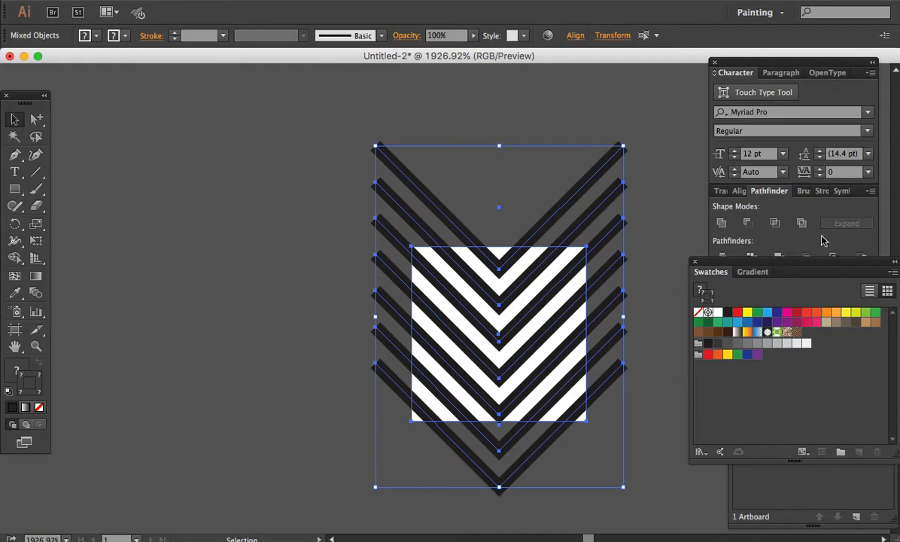
pyautogui.click(751, 258)
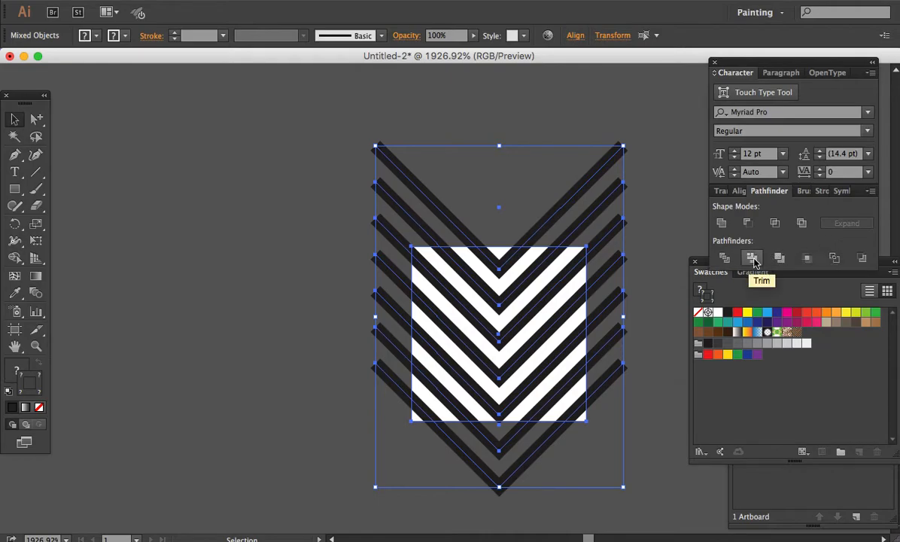
pyautogui.click(753, 259)
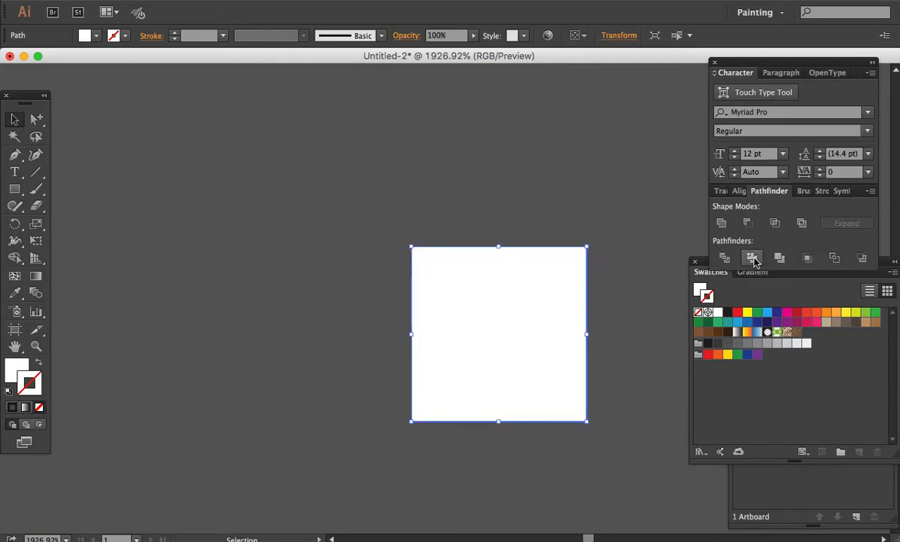
pyautogui.press('super+z')
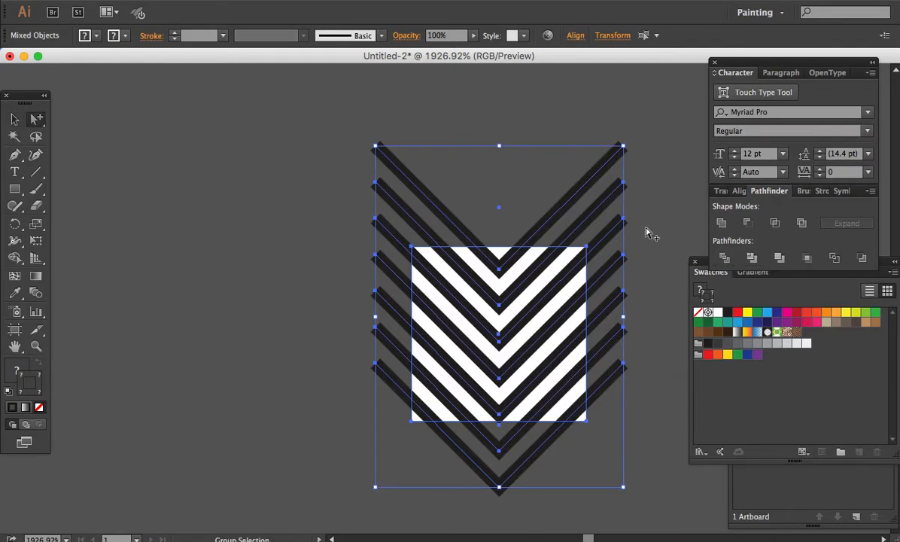
# Step: Expand the fill and stroke of the whole group of V lines to turn them into filled shapes
pyautogui.click(648, 233)
pyautogui.click(613, 162)
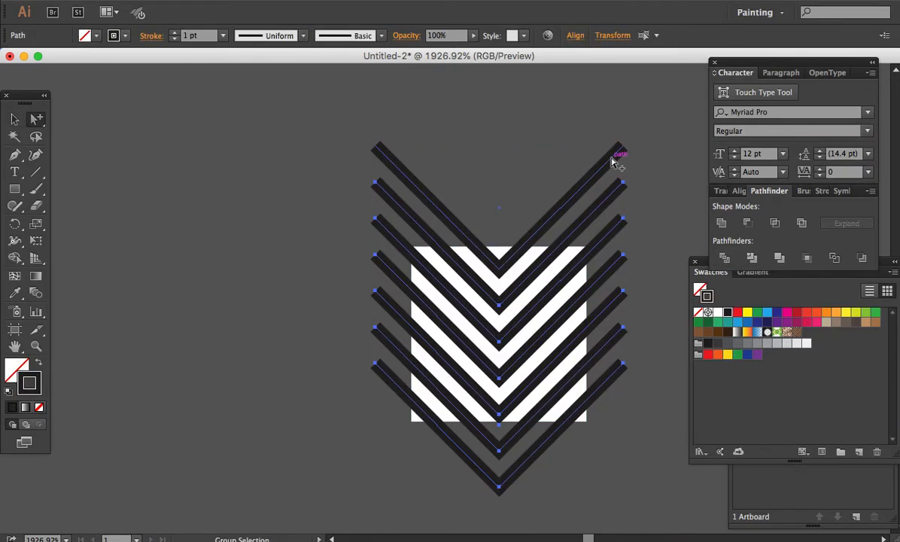
pyautogui.click(587, 185)
pyautogui.moveTo(585, 136); pyautogui.dragTo(630, 423)
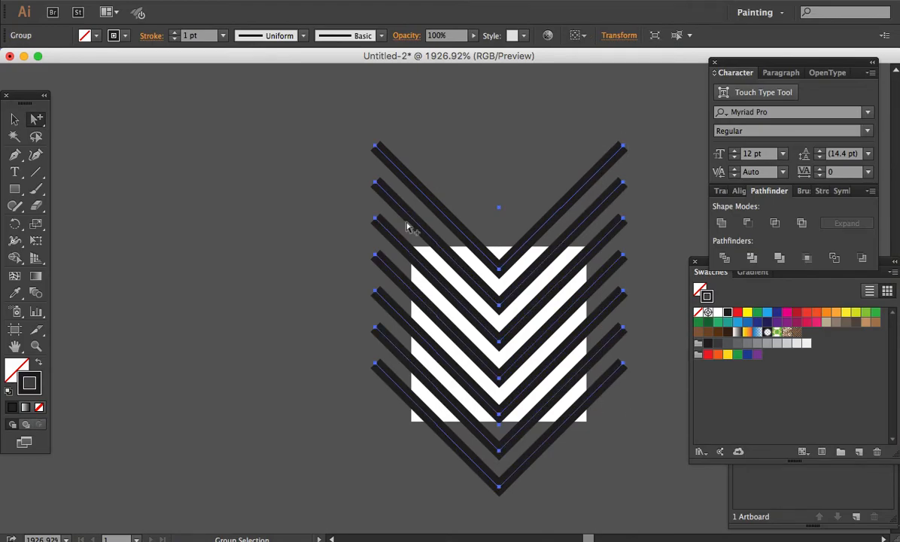
pyautogui.click(160, 3)
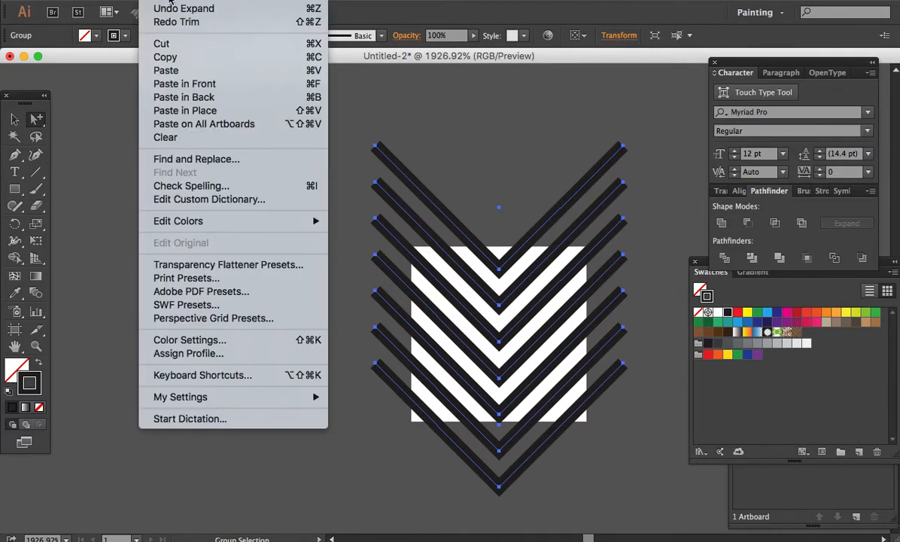
pyautogui.moveTo(180, 3)
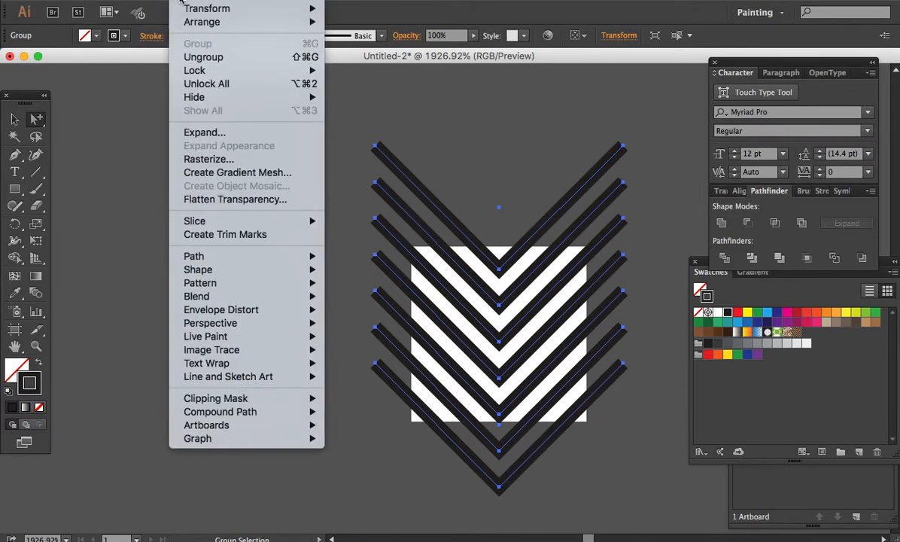
pyautogui.click(192, 130)
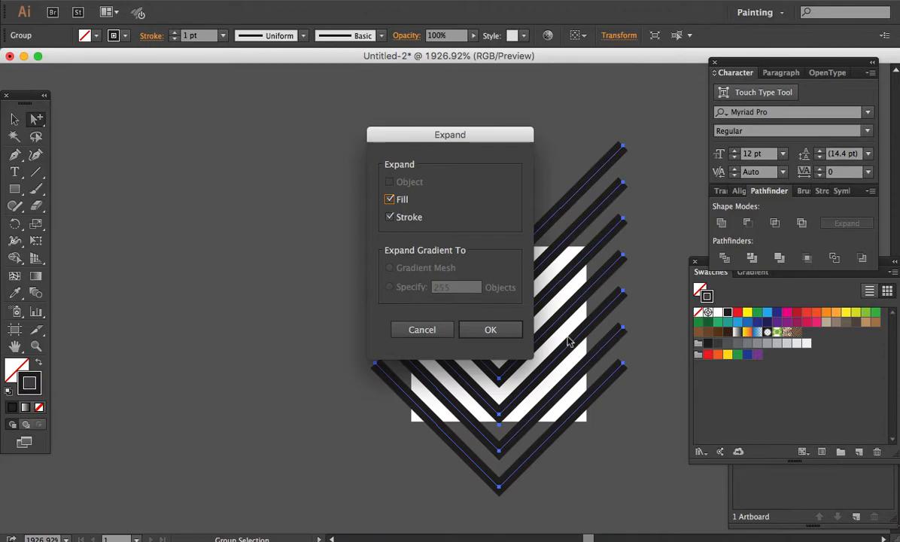
pyautogui.click(503, 327)
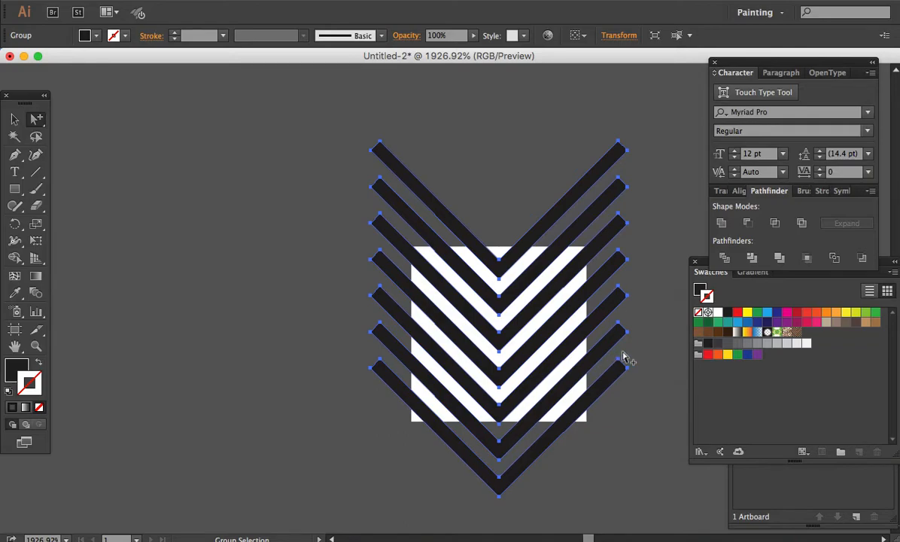
# Step: Split the white square along the V shapes and delete every black piece, keeping only the white stripes
pyautogui.keyDown('shift'); pyautogui.click(501, 250); pyautogui.keyUp('shift')
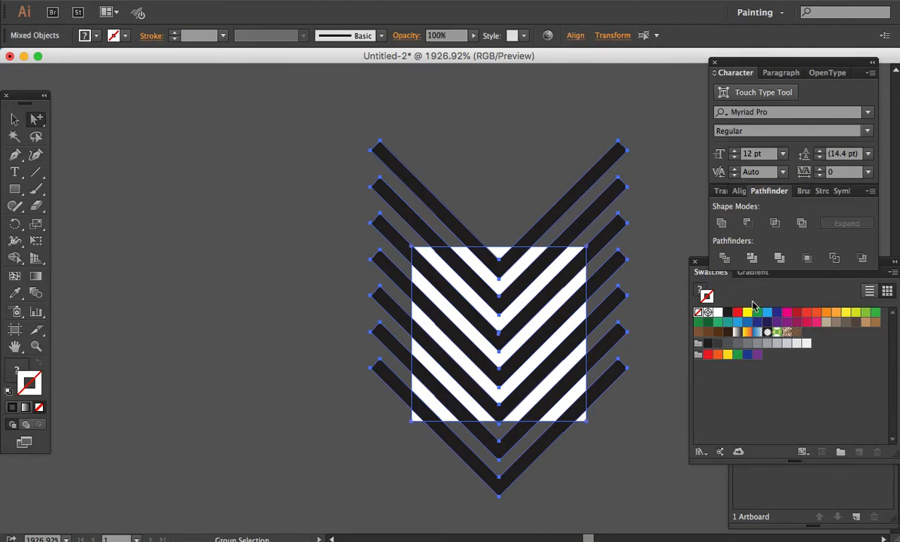
pyautogui.click(752, 258)
pyautogui.press('a')
pyautogui.click(642, 450)
pyautogui.moveTo(623, 225); pyautogui.dragTo(602, 175)
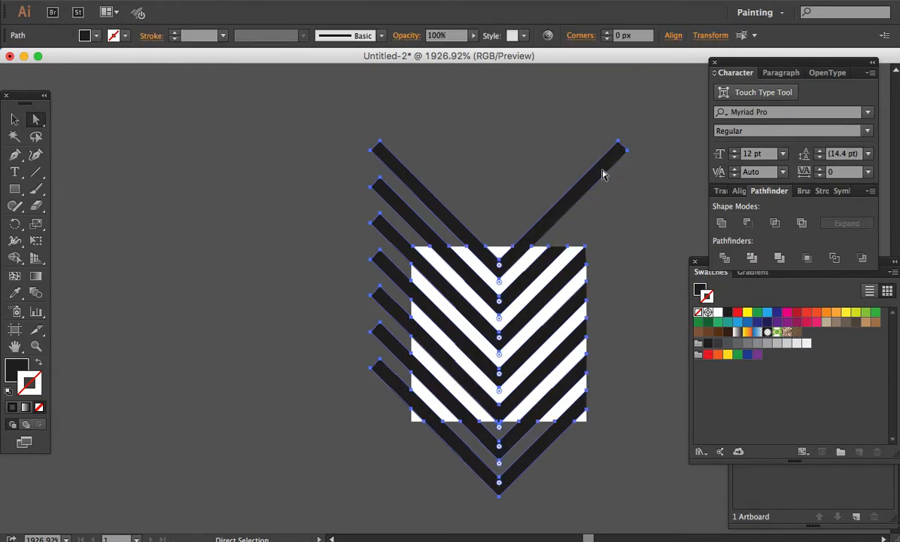
pyautogui.press('Delete')
pyautogui.press('v')
pyautogui.moveTo(625, 444); pyautogui.dragTo(579, 487)
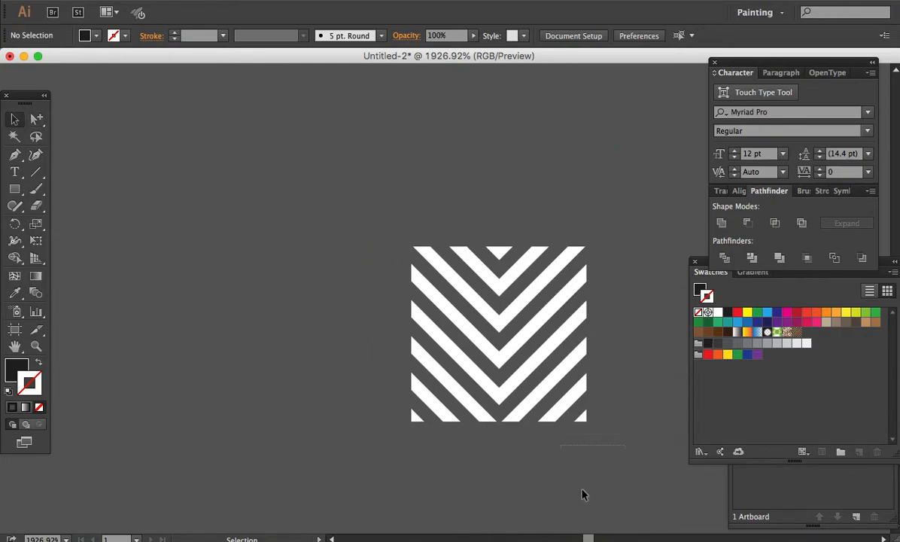
# Step: Draw a black rectangle with no stroke exactly over the striped square and send it to the back
pyautogui.click(14, 188)
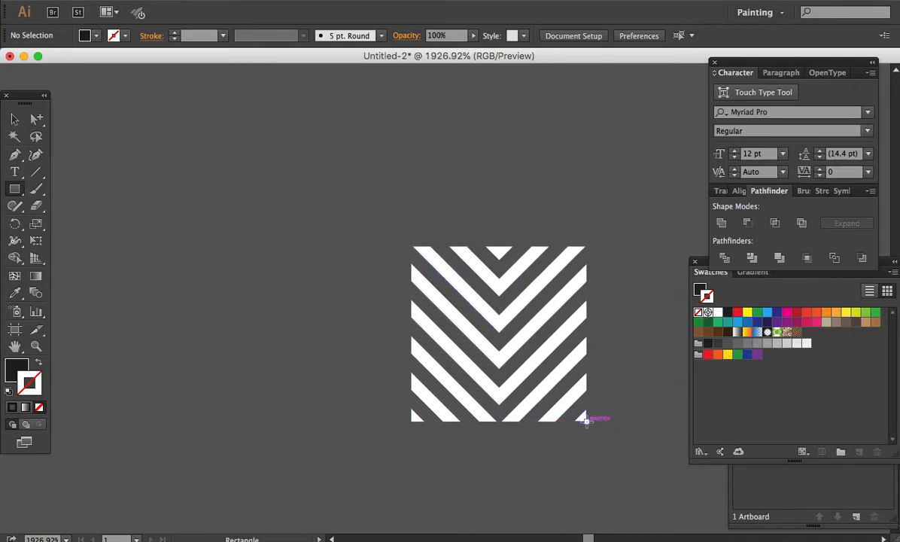
pyautogui.moveTo(586, 420); pyautogui.dragTo(420, 245)
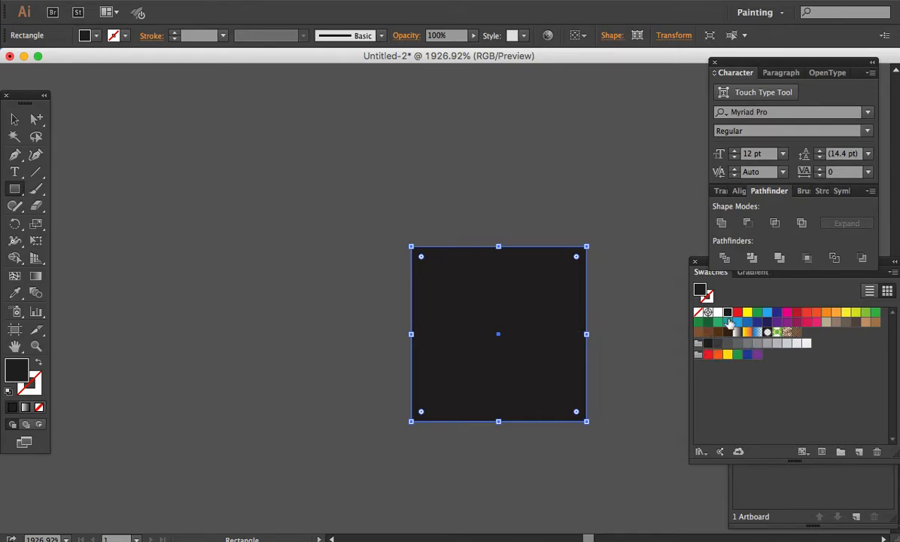
pyautogui.press('x')
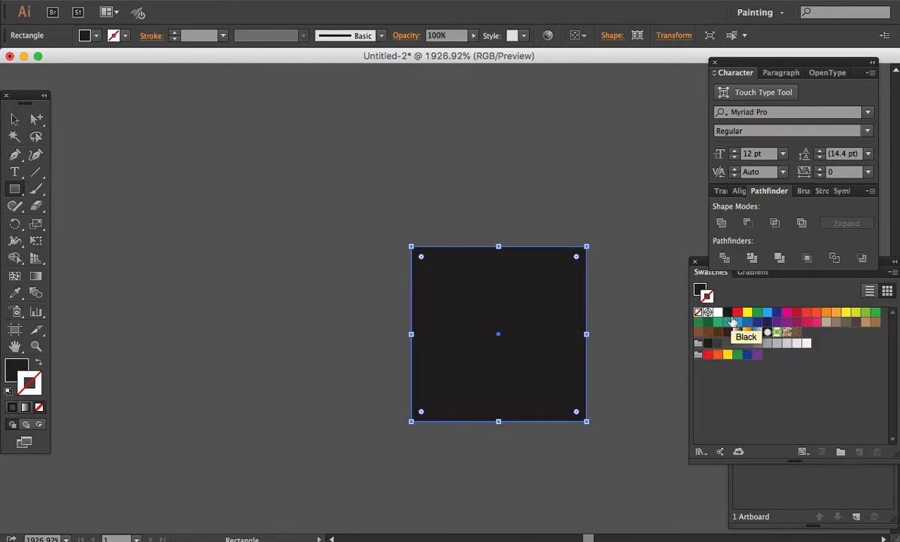
pyautogui.rightClick(539, 302)
pyautogui.moveTo(610, 481)
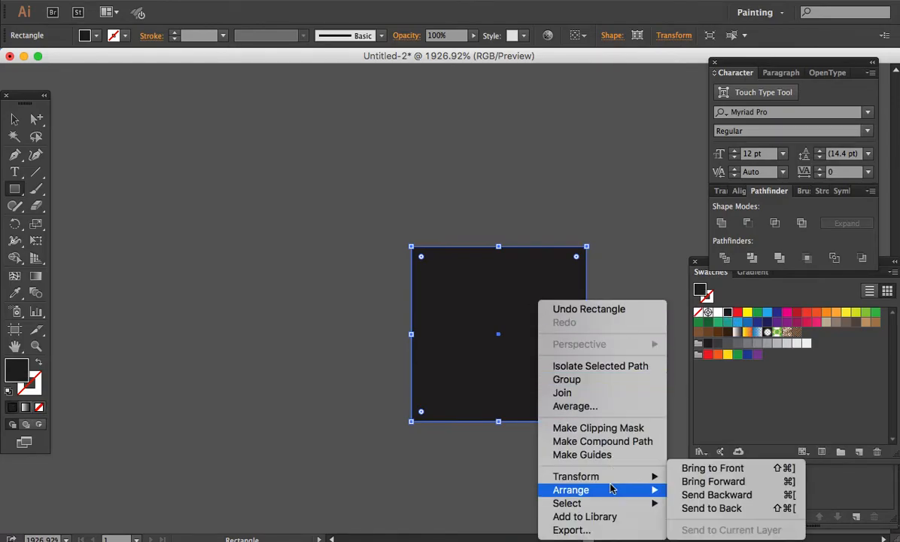
pyautogui.click(712, 508)
pyautogui.click(644, 455)
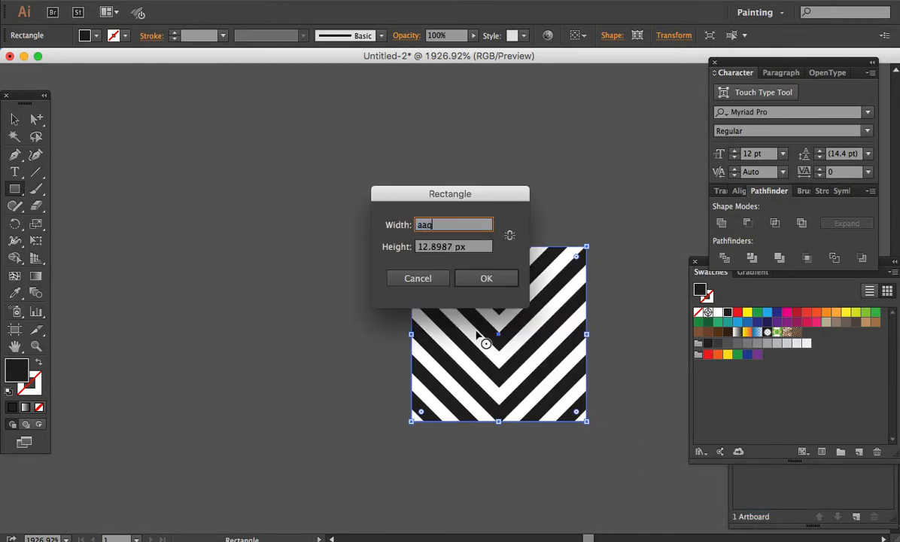
pyautogui.click(421, 279)
# Step: Select the invisible leftover triangular paths below the chevron square and delete them
pyautogui.press('a')
pyautogui.moveTo(637, 462); pyautogui.dragTo(356, 211)
pyautogui.press('v')
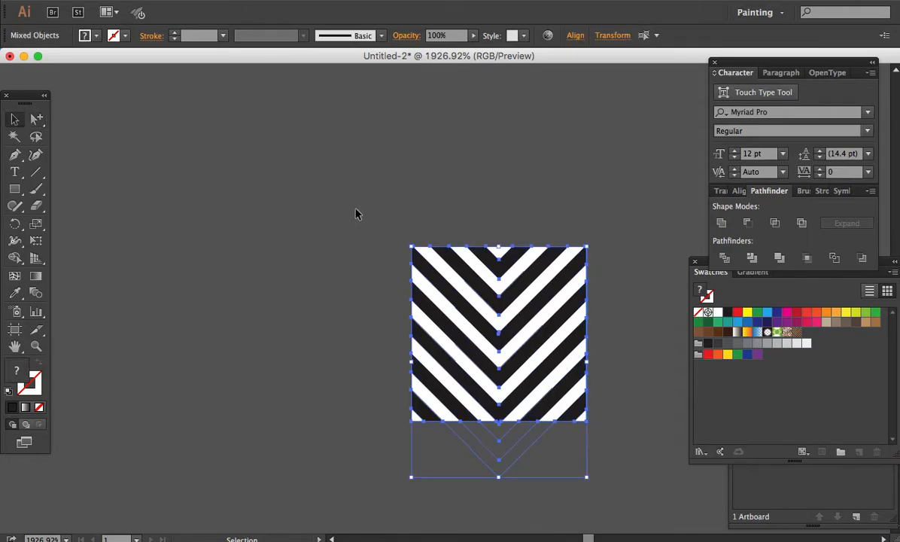
pyautogui.click(538, 467)
pyautogui.press('a')
pyautogui.moveTo(554, 482); pyautogui.dragTo(468, 434)
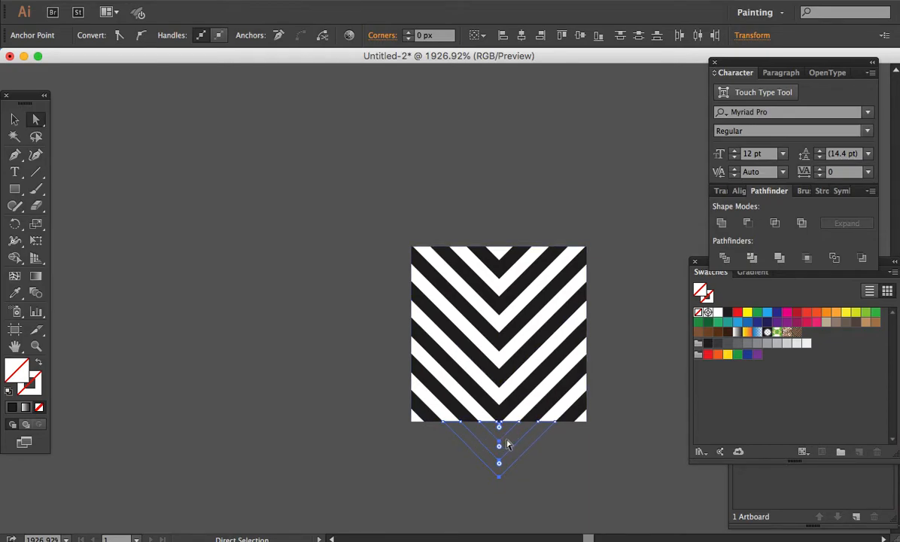
pyautogui.click(508, 444)
# Step: Select the whole chevron tile and add it to the swatches as a pattern
pyautogui.press('v')
pyautogui.moveTo(577, 423); pyautogui.dragTo(313, 164)
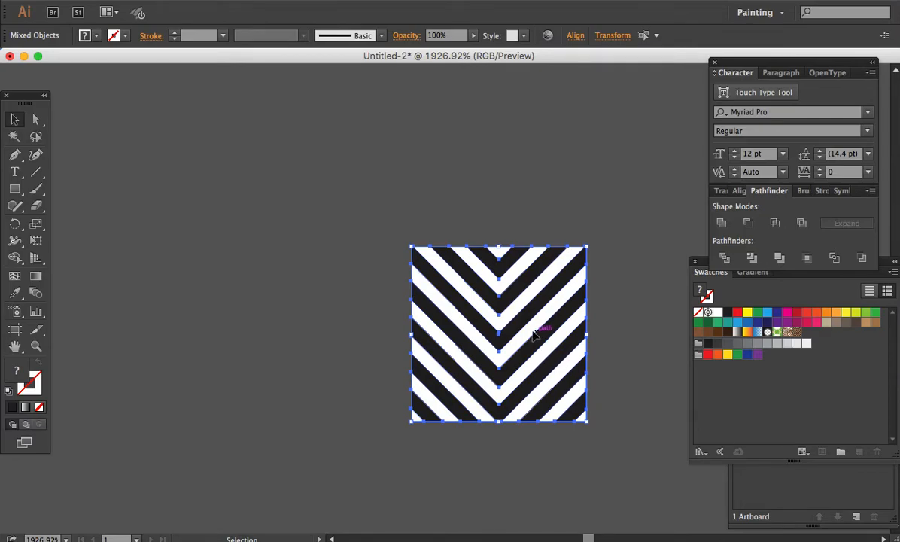
pyautogui.moveTo(555, 341)
pyautogui.mouseDown()
pyautogui.moveTo(770, 388)
pyautogui.moveTo(796, 364)
pyautogui.mouseUp()
# Step: Fill the traced drawstring outline on the pants photo with the chevron pattern swatch
pyautogui.press('a')
pyautogui.press('super+0')
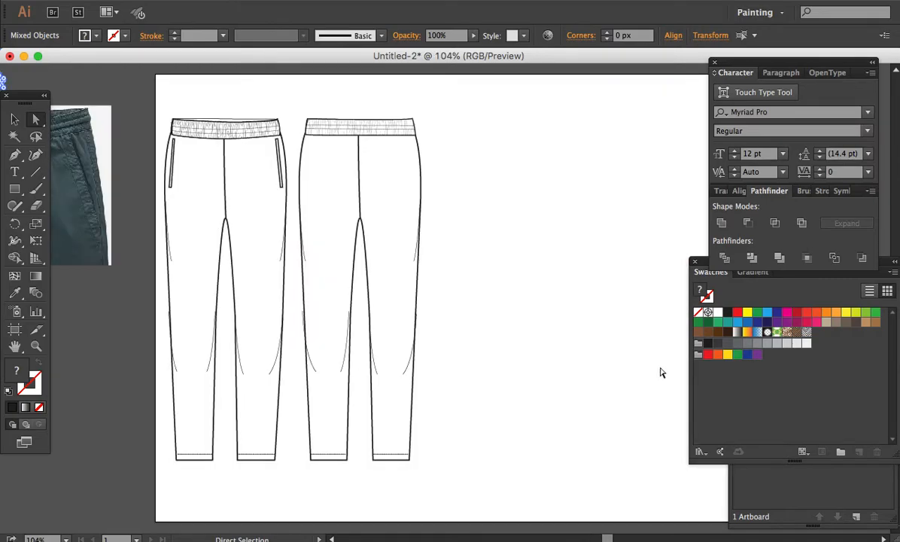
pyautogui.moveTo(225, 256); pyautogui.dragTo(564, 313)
pyautogui.press('z')
pyautogui.moveTo(370, 191); pyautogui.dragTo(442, 307)
pyautogui.press('a')
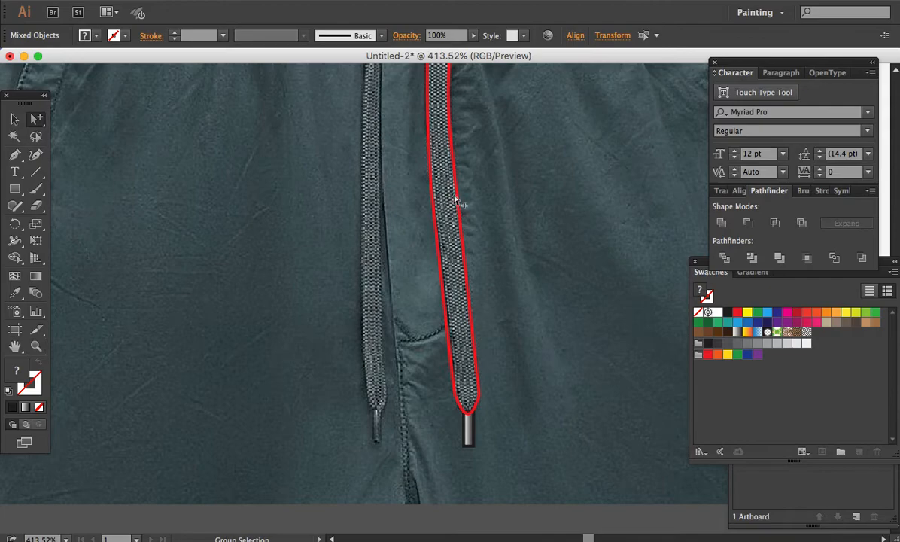
pyautogui.click(457, 197)
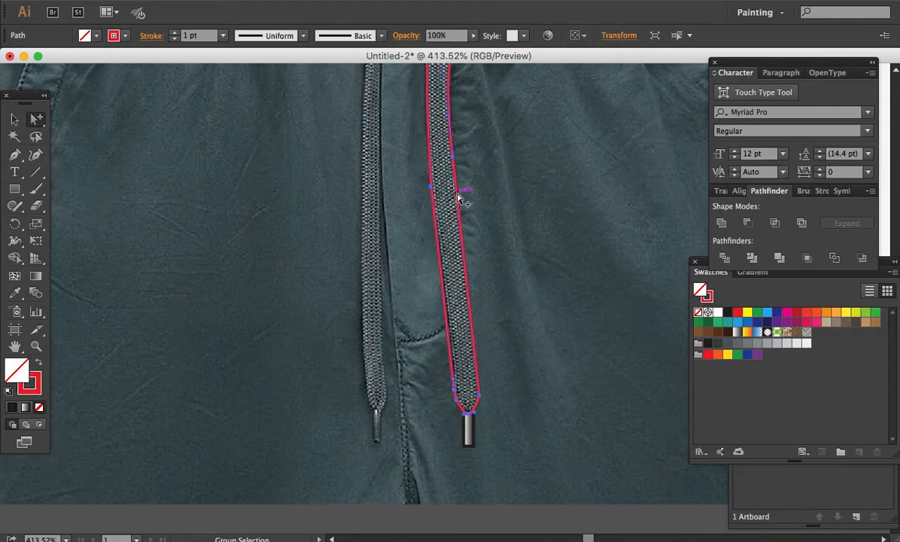
pyautogui.press('z')
pyautogui.moveTo(393, 144); pyautogui.dragTo(523, 261)
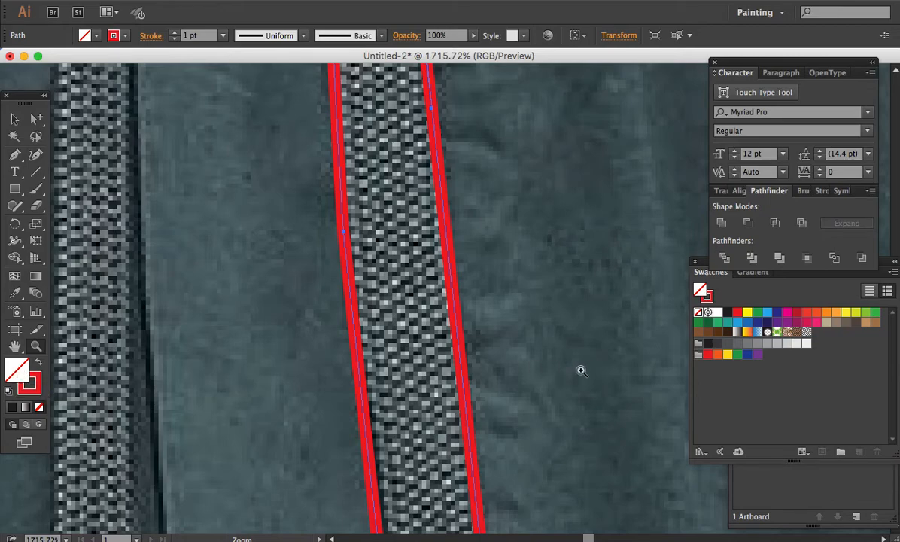
pyautogui.click(807, 332)
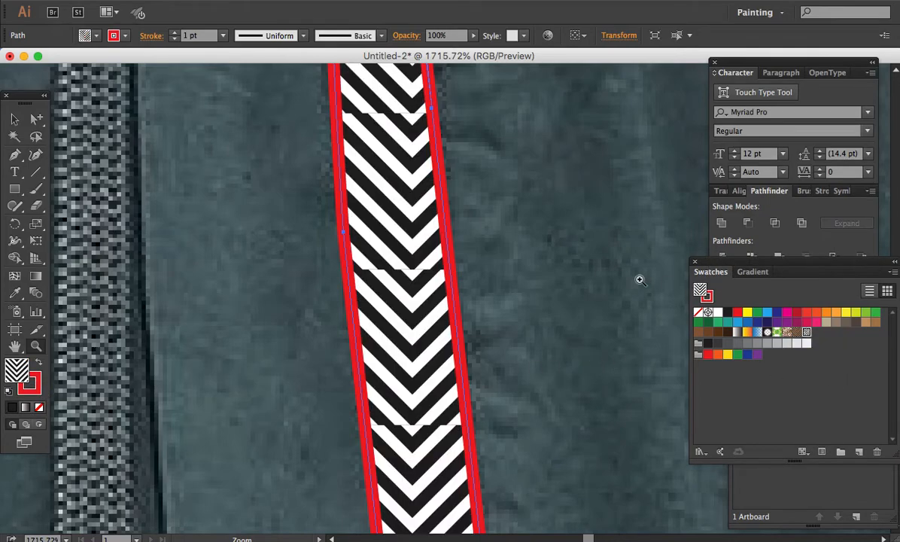
# Step: Scale the chevron tile above the photo down to less than half its size and add it to the swatches as another pattern
pyautogui.press('a')
pyautogui.hotkey('ctrl', '-')
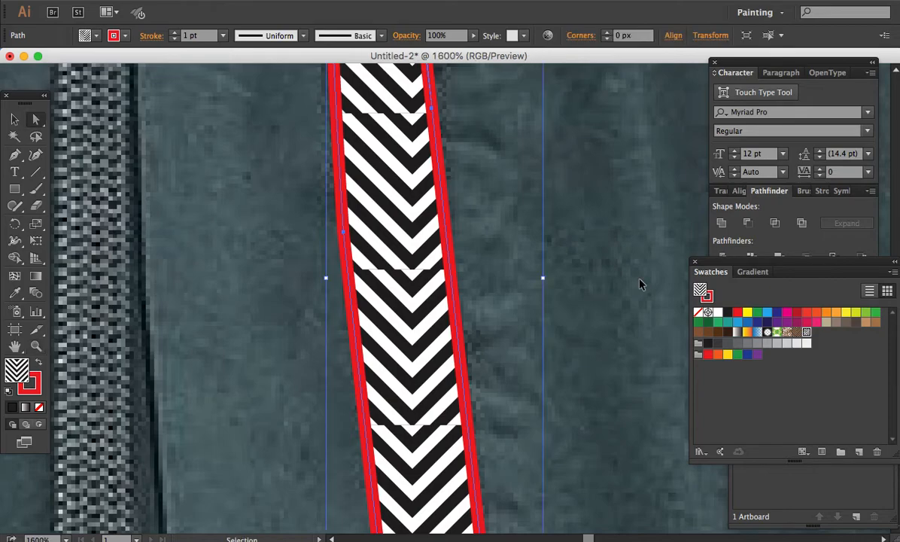
pyautogui.hotkey('ctrl', '-')
pyautogui.hotkey('ctrl', '-')
pyautogui.hotkey('ctrl', '-')
pyautogui.hotkey('ctrl', '-')
pyautogui.hotkey('ctrl', '-')
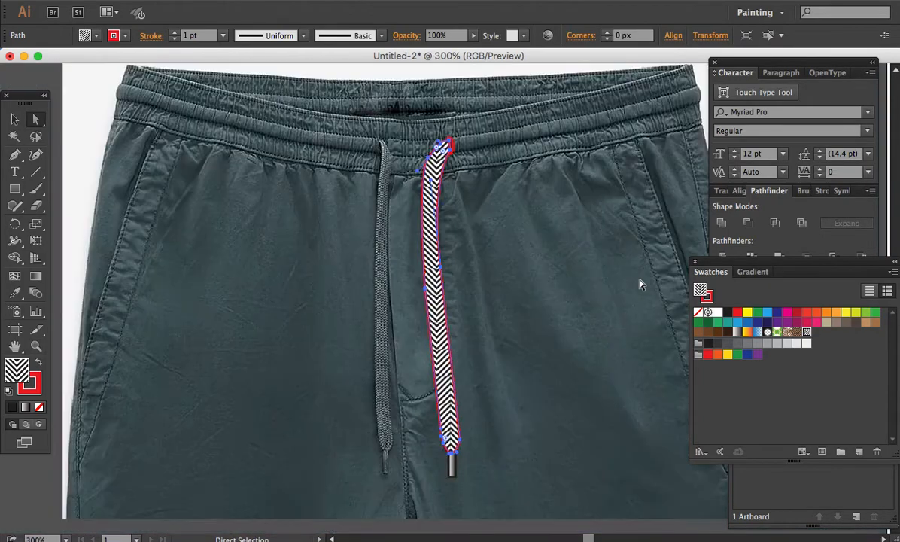
pyautogui.press('space')
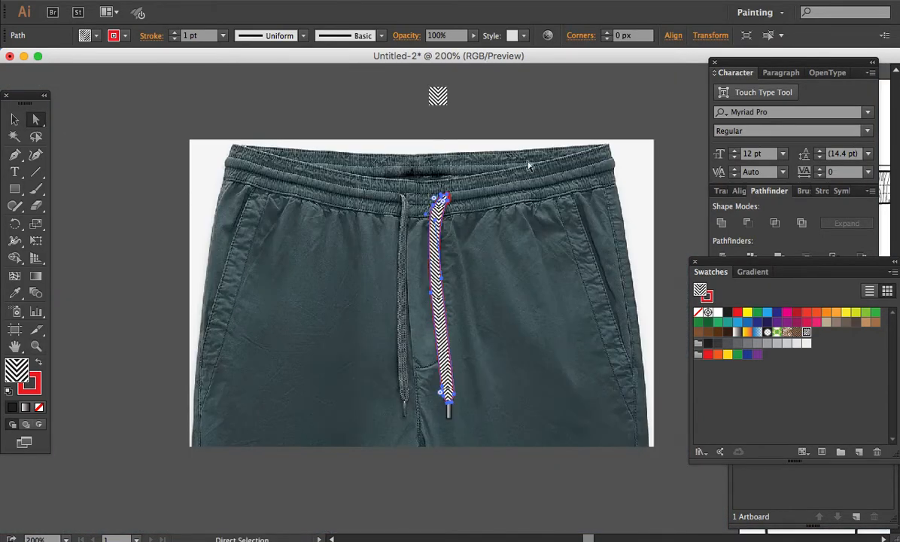
pyautogui.press('z')
pyautogui.moveTo(381, 83); pyautogui.dragTo(532, 242)
pyautogui.press('a')
pyautogui.press('v')
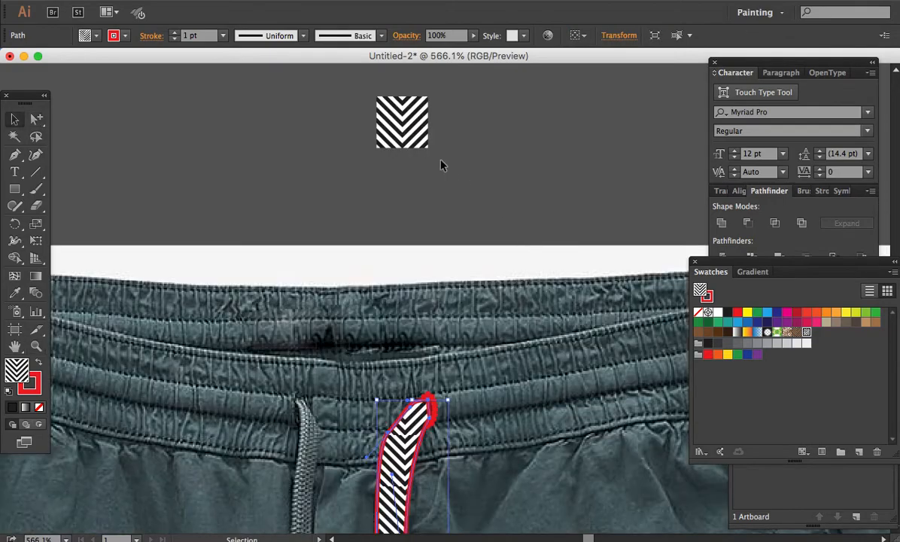
pyautogui.moveTo(336, 80); pyautogui.dragTo(336, 79)
pyautogui.moveTo(429, 96); pyautogui.dragTo(768, 329)
# Step: Fill the drawstring outline with the smaller chevron pattern swatch
pyautogui.press('a')
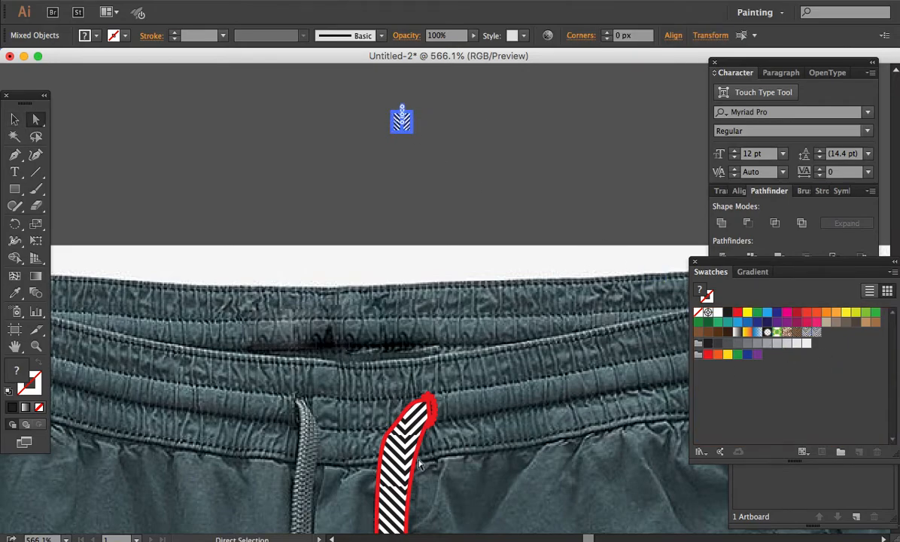
pyautogui.click(416, 464)
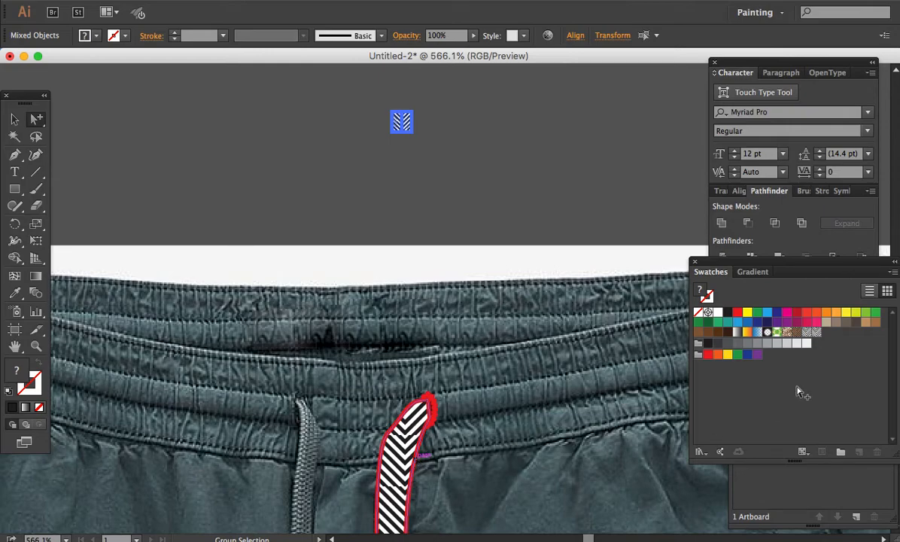
pyautogui.click(818, 333)
pyautogui.click(544, 188)
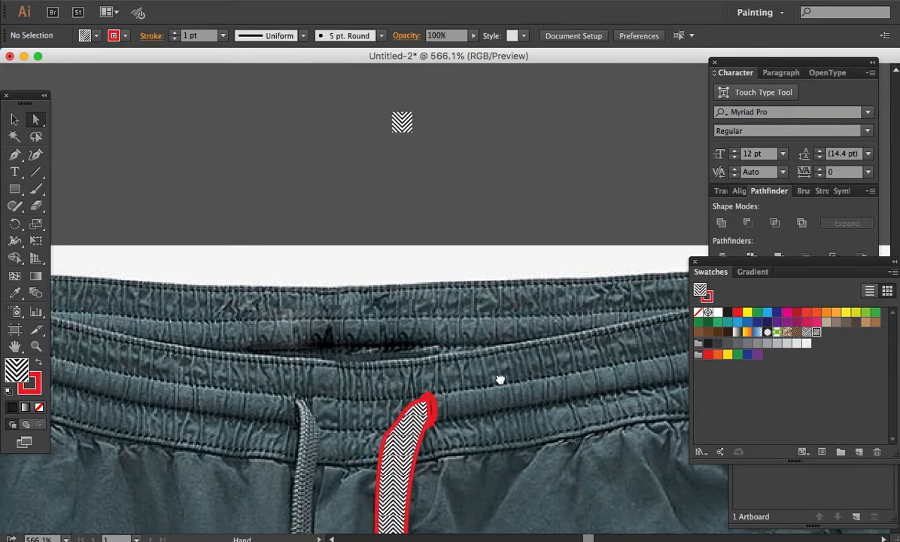
# Step: Change the drawstring's red stroke to black and deselect it
pyautogui.moveTo(494, 399); pyautogui.dragTo(532, 133)
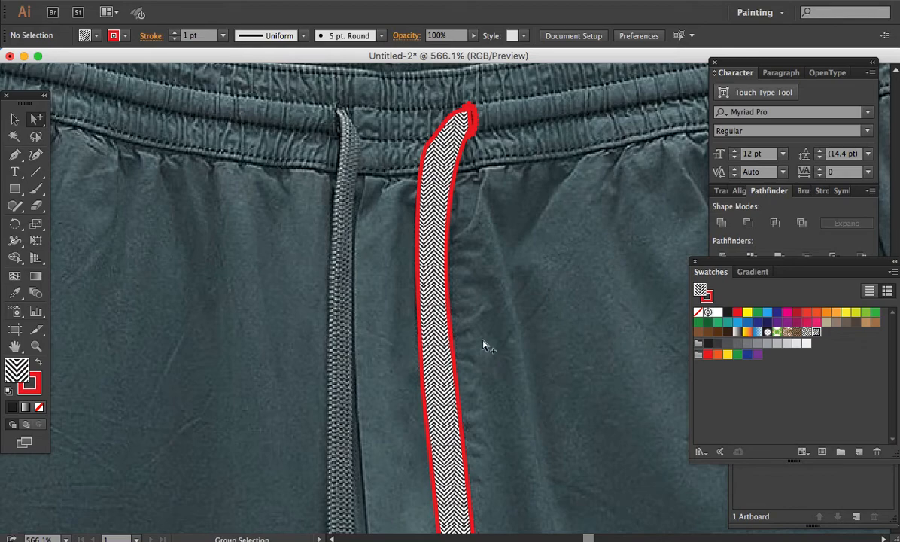
pyautogui.moveTo(568, 368); pyautogui.dragTo(568, 183)
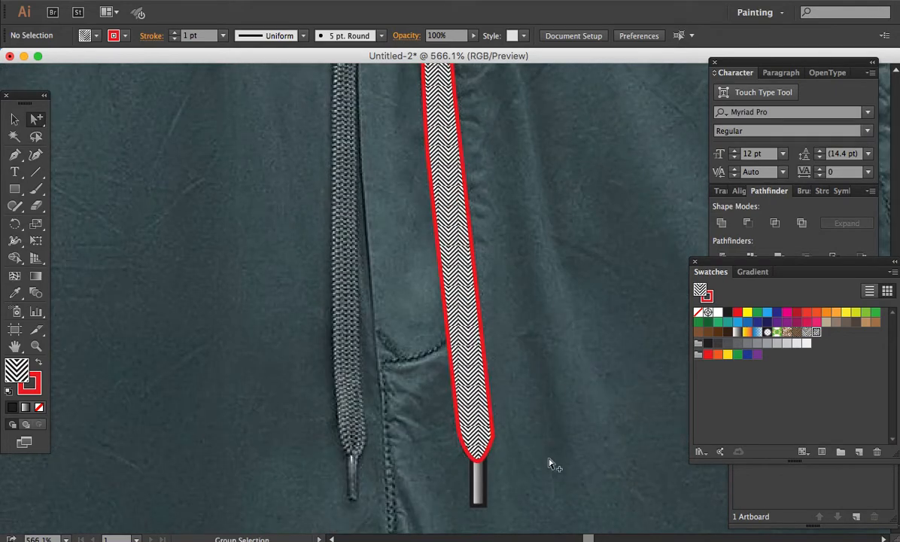
pyautogui.click(488, 391)
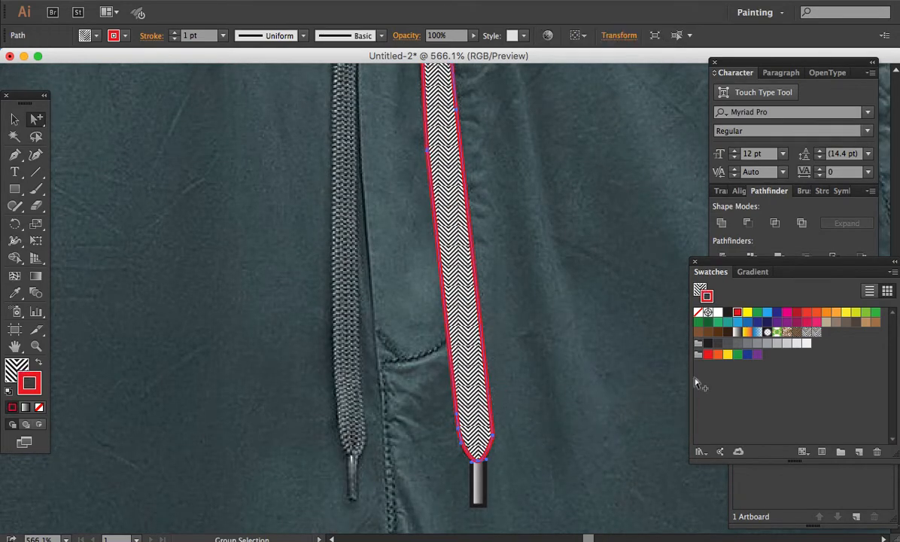
pyautogui.click(726, 313)
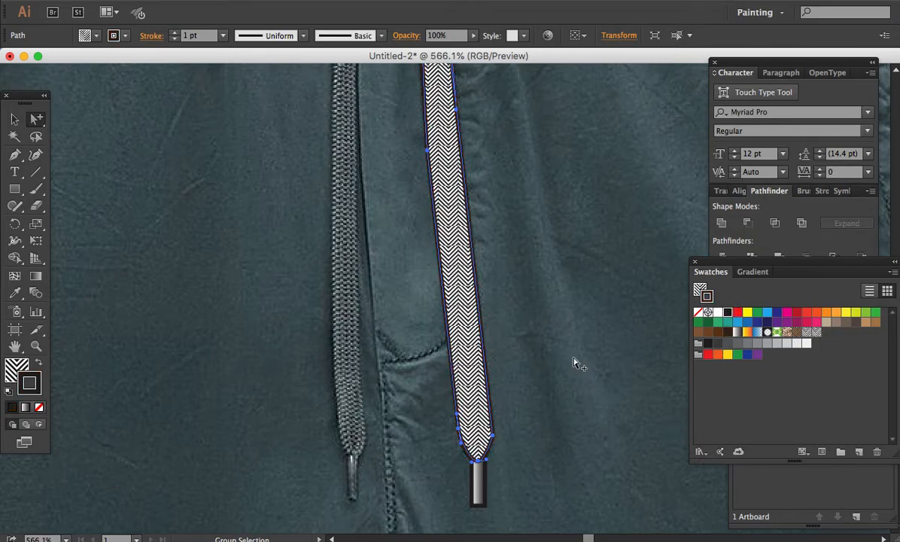
pyautogui.click(574, 365)
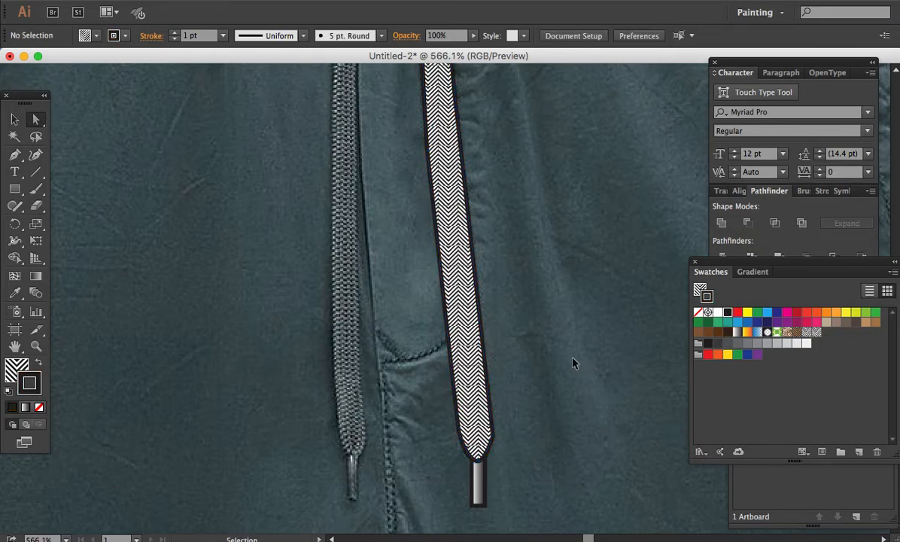
# Step: Change the red stroke of the eyelet ellipse at the drawstring's upper end to black
pyautogui.press('super+minus')
pyautogui.press('super+minus')
pyautogui.press('super+minus')
pyautogui.press('z')
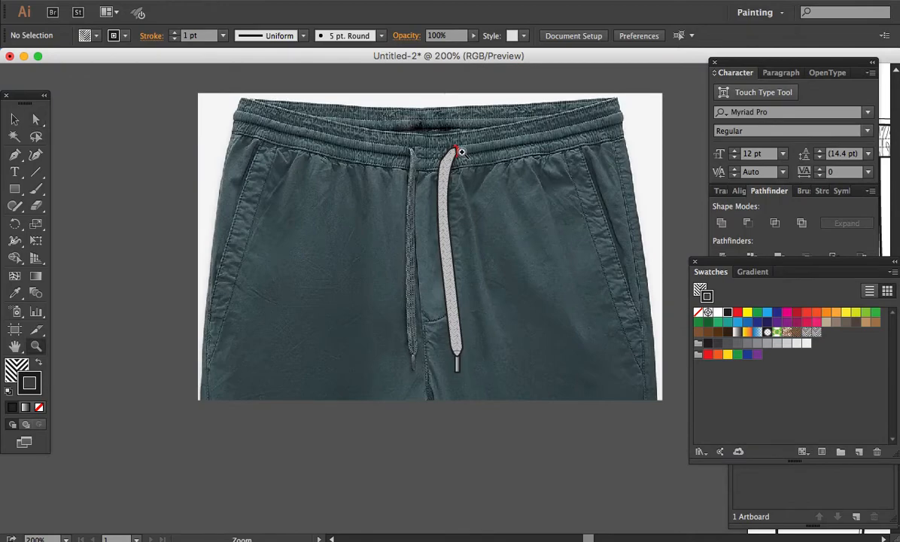
pyautogui.moveTo(401, 124); pyautogui.dragTo(518, 209)
pyautogui.press('a')
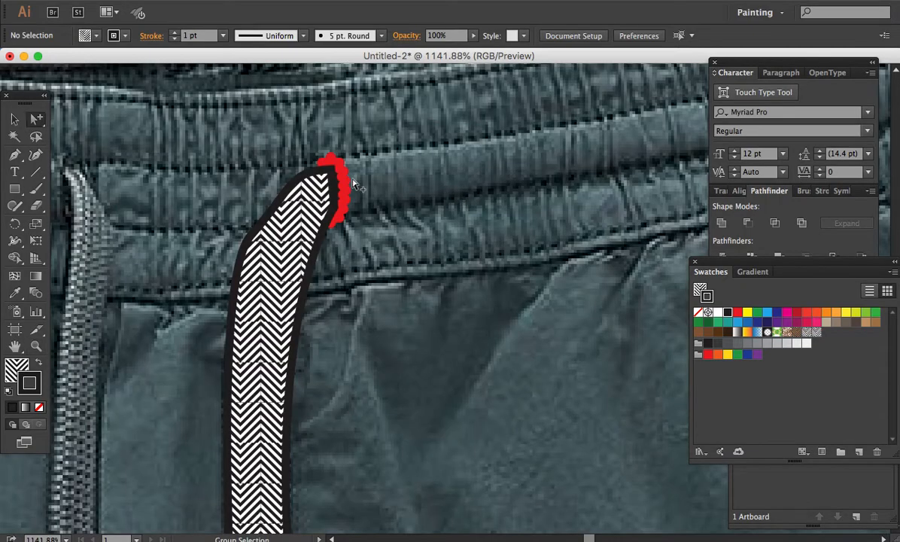
pyautogui.click(345, 177)
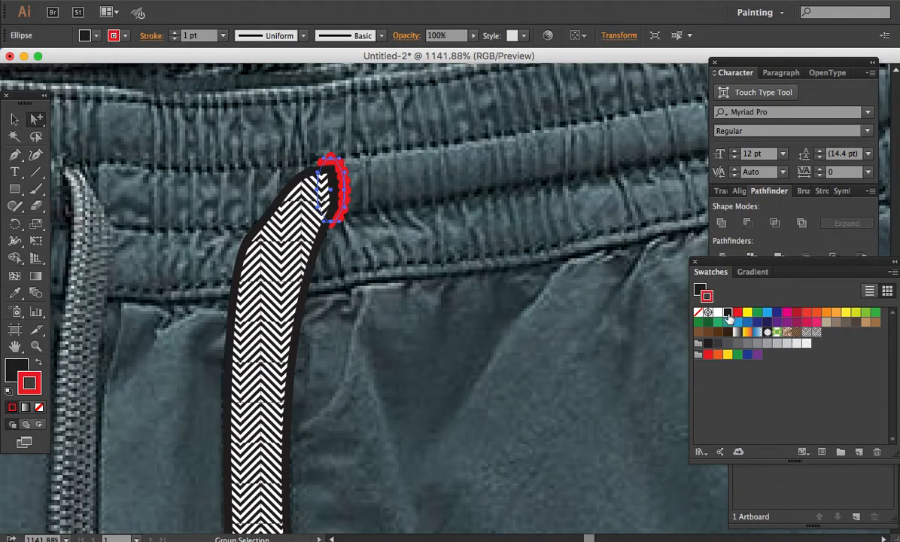
pyautogui.click(727, 313)
pyautogui.click(513, 297)
# Step: Select the drawstring, make its fill active and open the smaller chevron swatch in pattern editing mode
pyautogui.press('super+minus')
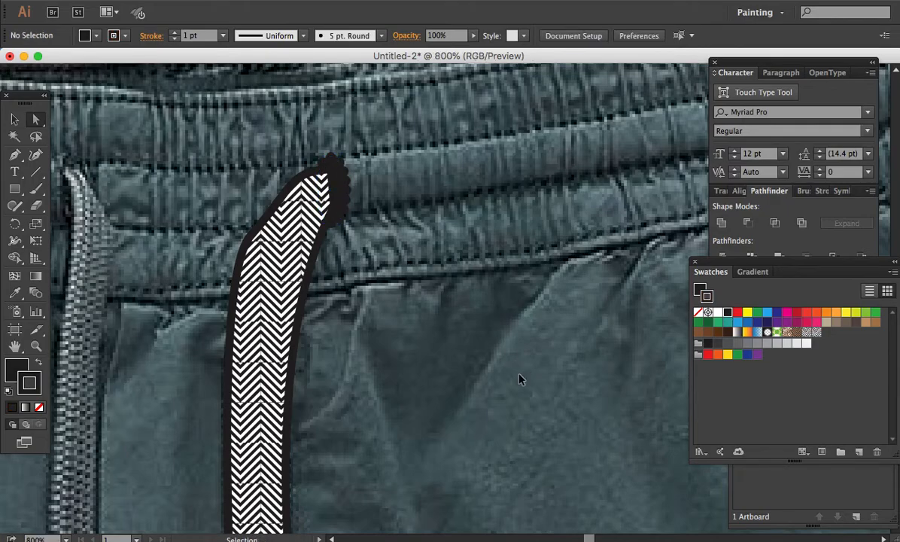
pyautogui.press('super+minus')
pyautogui.press('super+minus')
pyautogui.press('super+minus')
pyautogui.press('super+minus')
pyautogui.moveTo(516, 425); pyautogui.dragTo(502, 296)
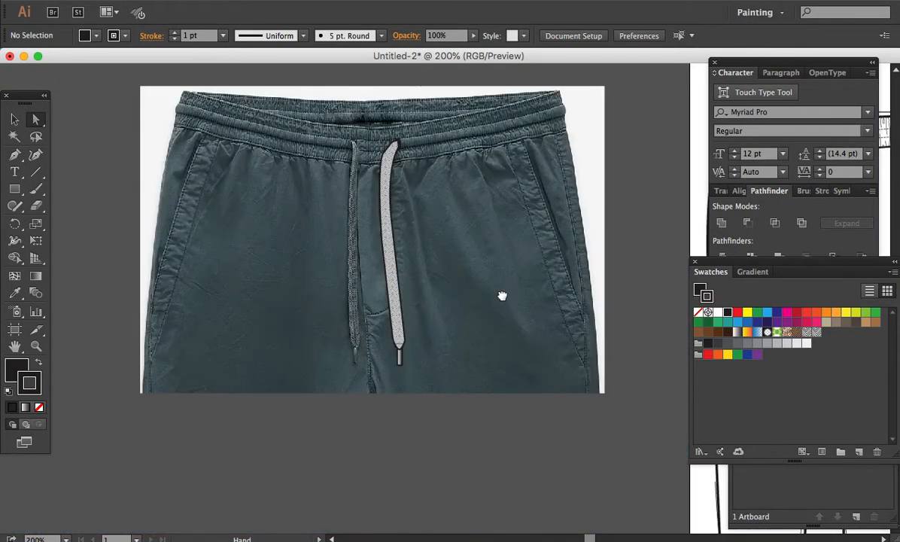
pyautogui.moveTo(293, 112); pyautogui.dragTo(474, 338)
pyautogui.moveTo(283, 143); pyautogui.dragTo(511, 328)
pyautogui.click(478, 279)
pyautogui.click(421, 281)
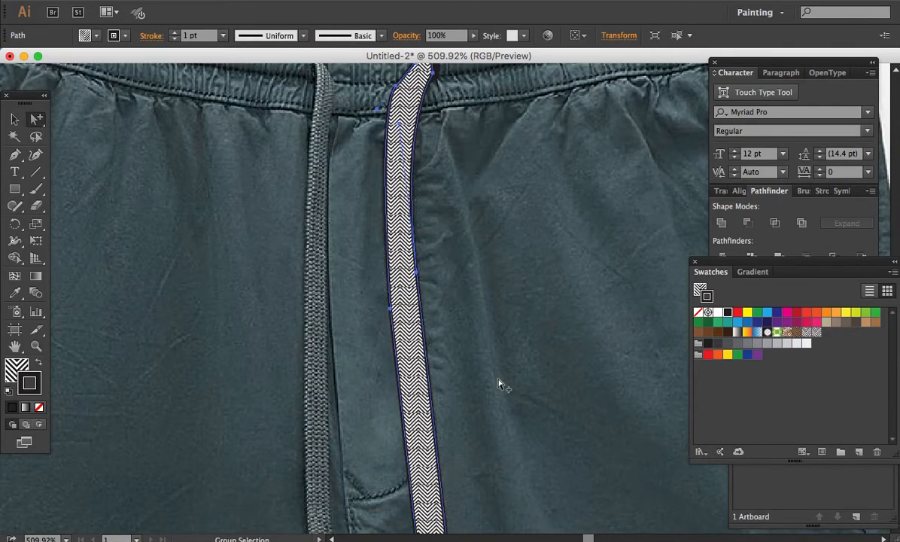
pyautogui.hotkey('ctrl', '-')
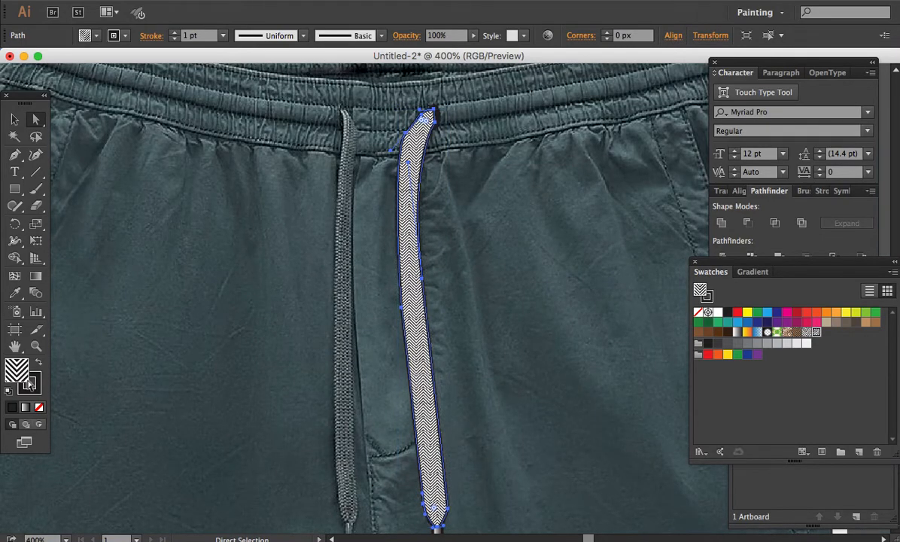
pyautogui.click(21, 371)
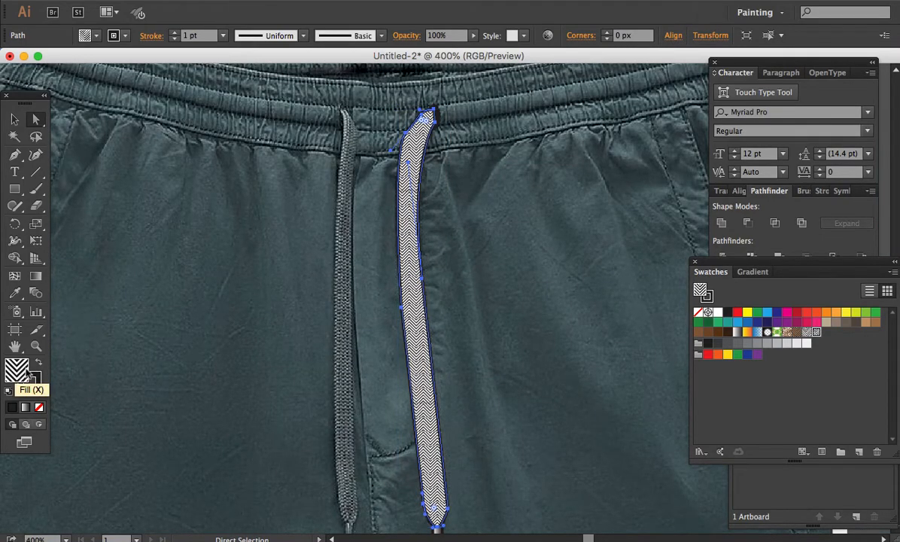
pyautogui.doubleClick(816, 332)
# Step: Recolor the black background rectangle of the chevron tile, trying dark brown and settling on medium brown, and finish editing the pattern
pyautogui.press('z')
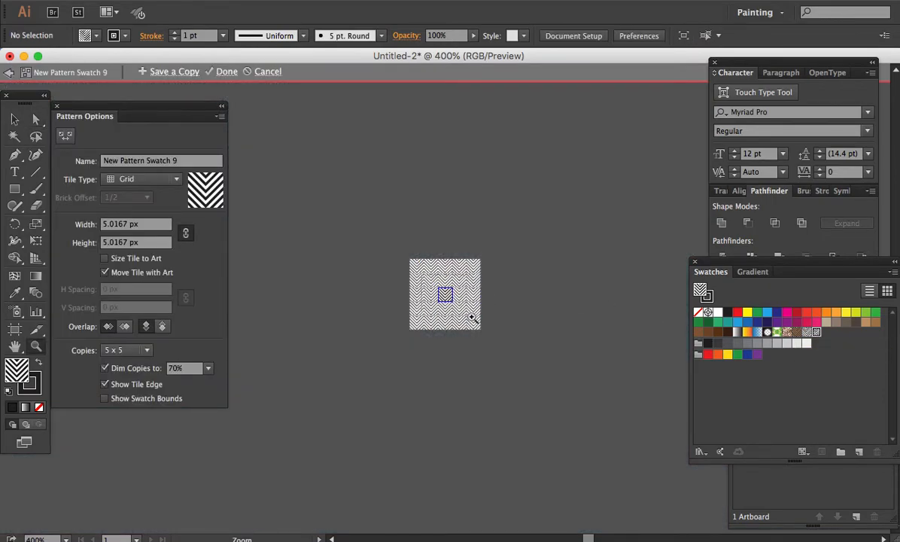
pyautogui.moveTo(422, 275); pyautogui.dragTo(472, 317)
pyautogui.press('a')
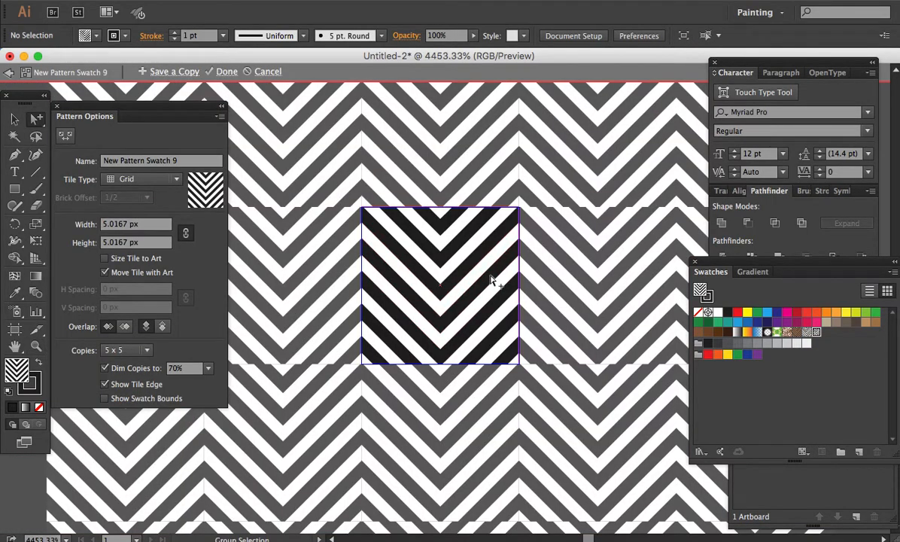
pyautogui.click(493, 282)
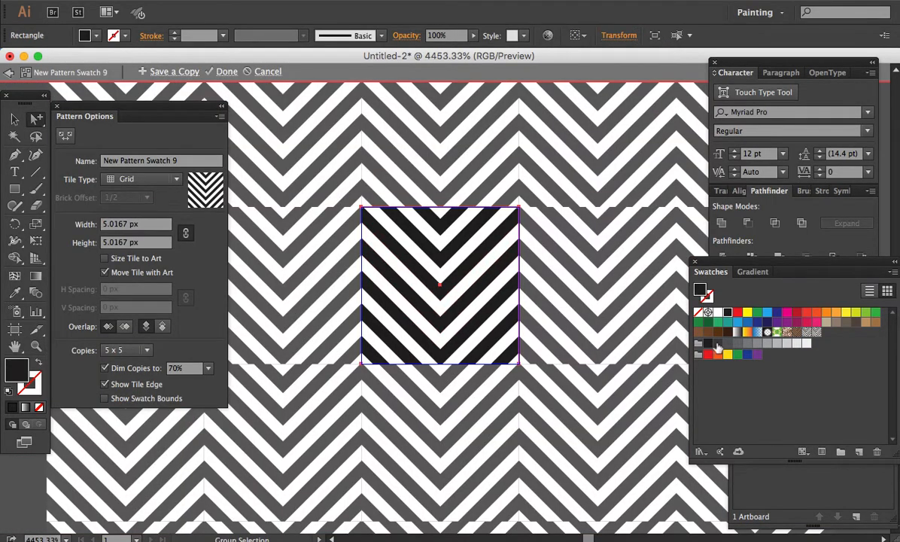
pyautogui.click(875, 322)
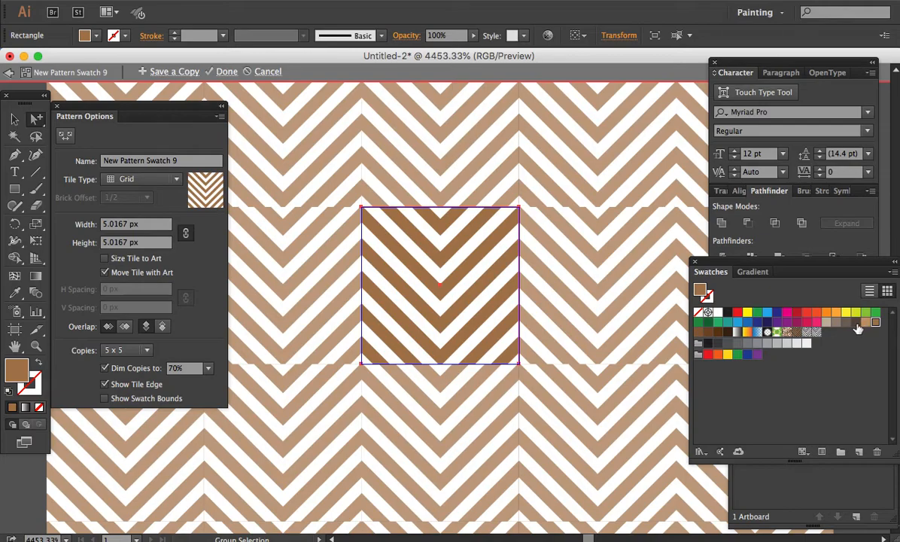
pyautogui.click(857, 323)
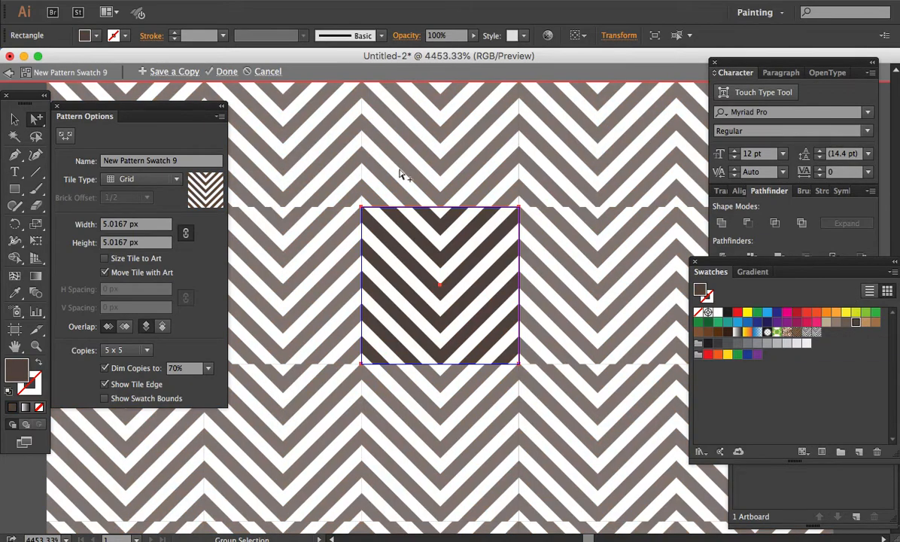
pyautogui.click(875, 322)
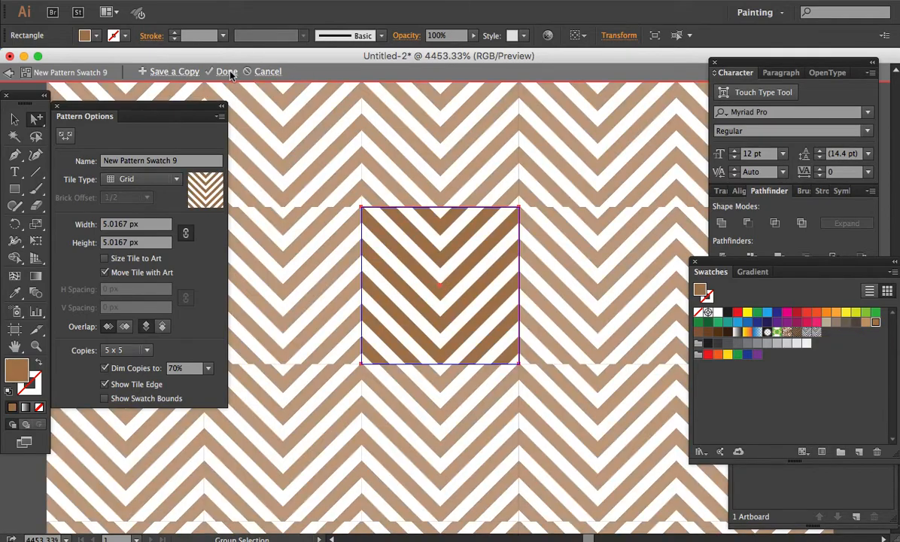
pyautogui.press('a')
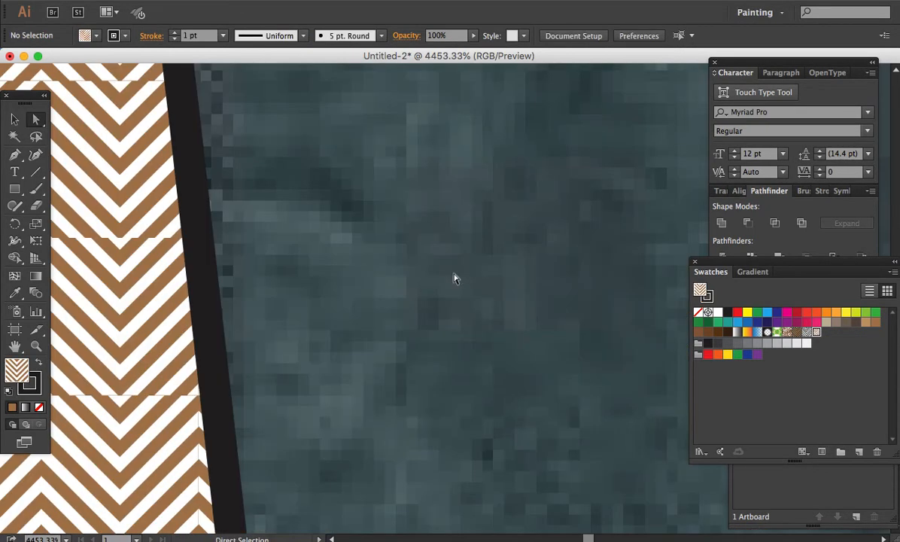
# Step: Replace the gradient fill of the rectangular tip at the drawstring's lower end with the medium brown swatch
pyautogui.scroll(-8, 453, 278)
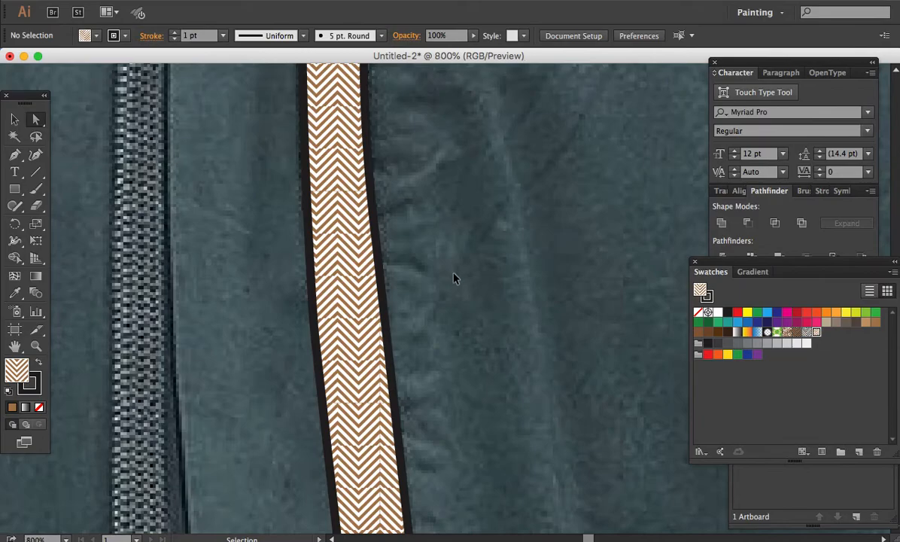
pyautogui.scroll(-3, 453, 278)
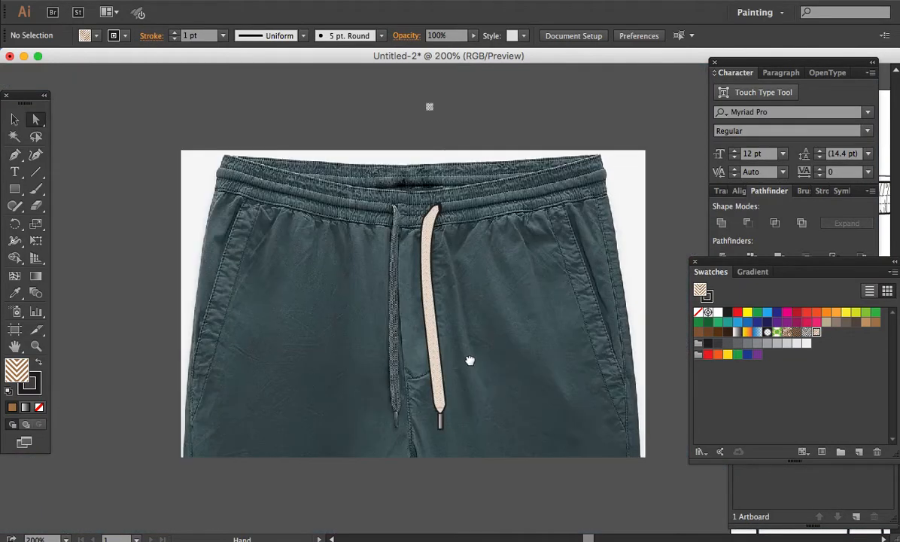
pyautogui.press('z')
pyautogui.moveTo(371, 233); pyautogui.dragTo(525, 282)
pyautogui.press('a')
pyautogui.click(478, 433)
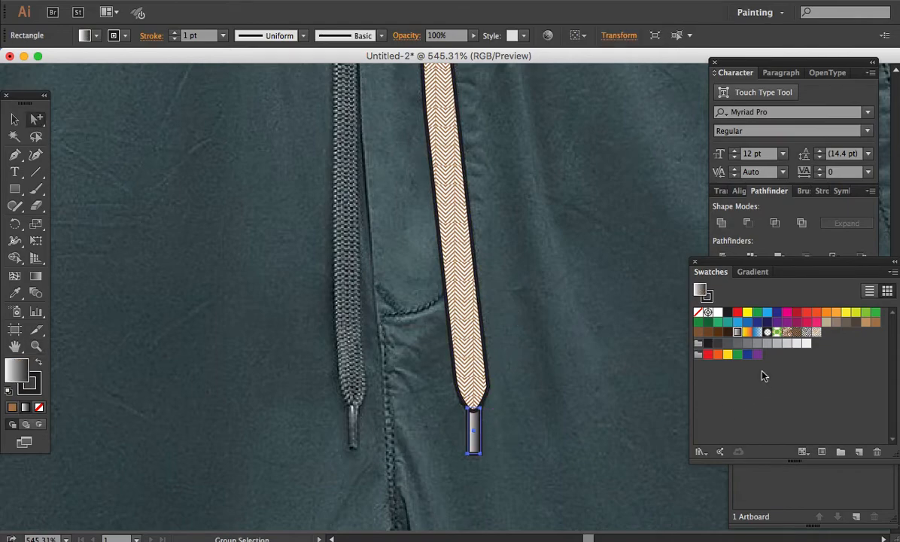
pyautogui.click(873, 323)
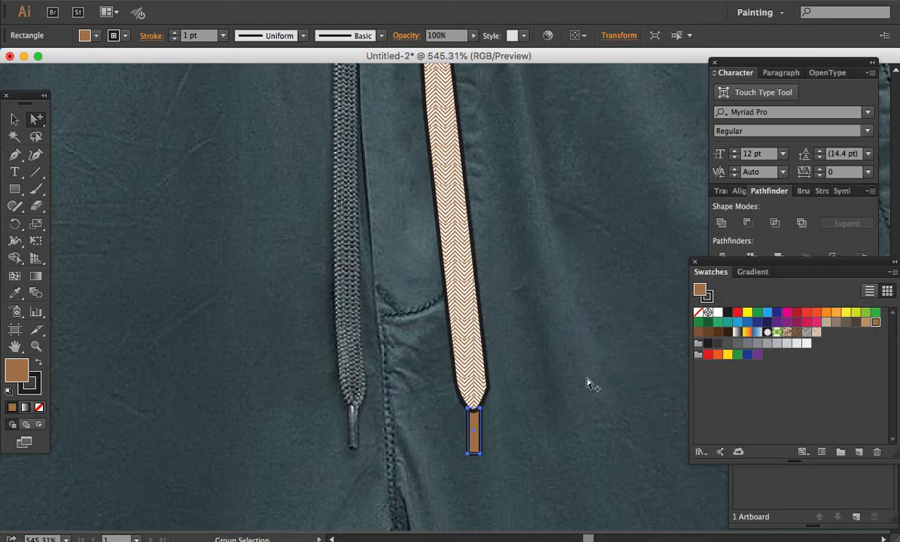
pyautogui.press('a')
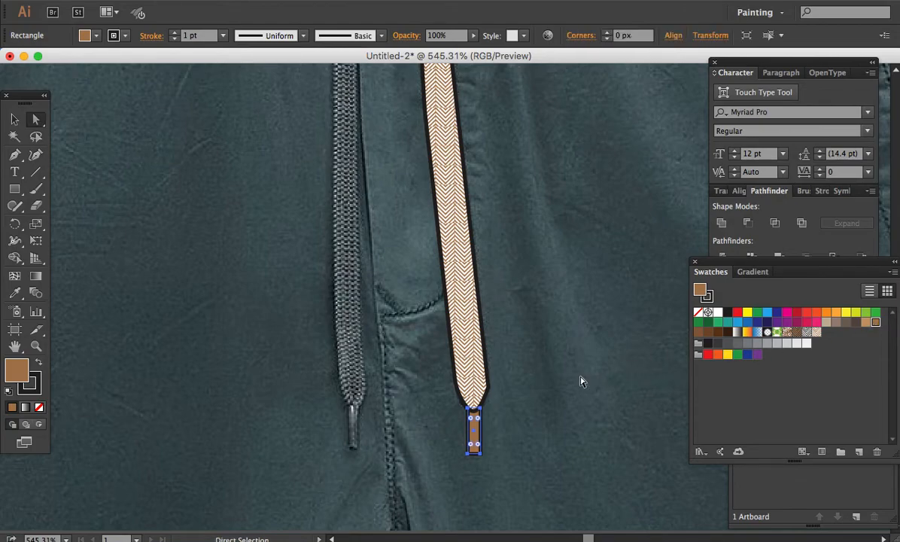
# Step: Select the drawstring together with its brown tip and eyelet and group them
pyautogui.press('super+minus')
pyautogui.press('super+minus')
pyautogui.press('super+minus')
pyautogui.press('super+minus')
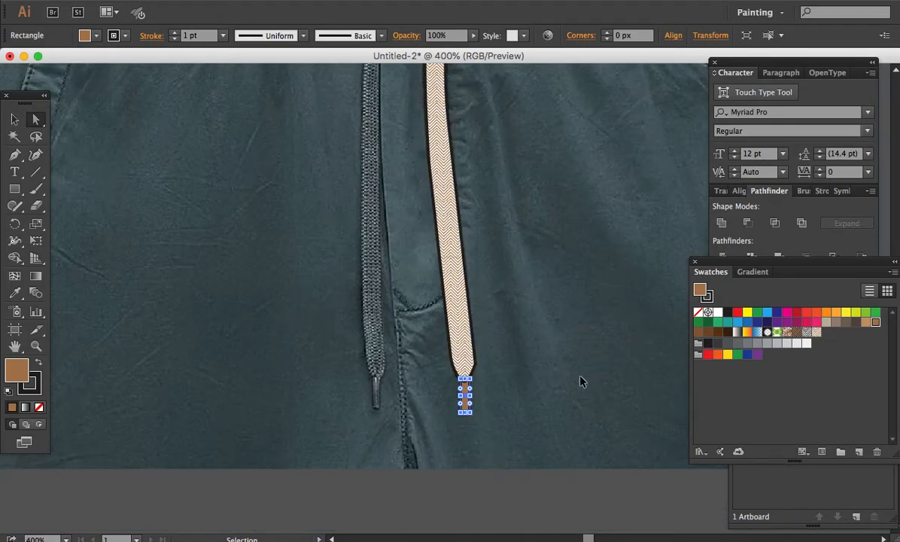
pyautogui.moveTo(554, 403); pyautogui.dragTo(403, 181)
pyautogui.press('super+g')
# Step: Move the drawstring group from the reference photo onto the front pants flat's waistband, just beside the center seam
pyautogui.press('space')
pyautogui.hscroll(6, 288, 254)
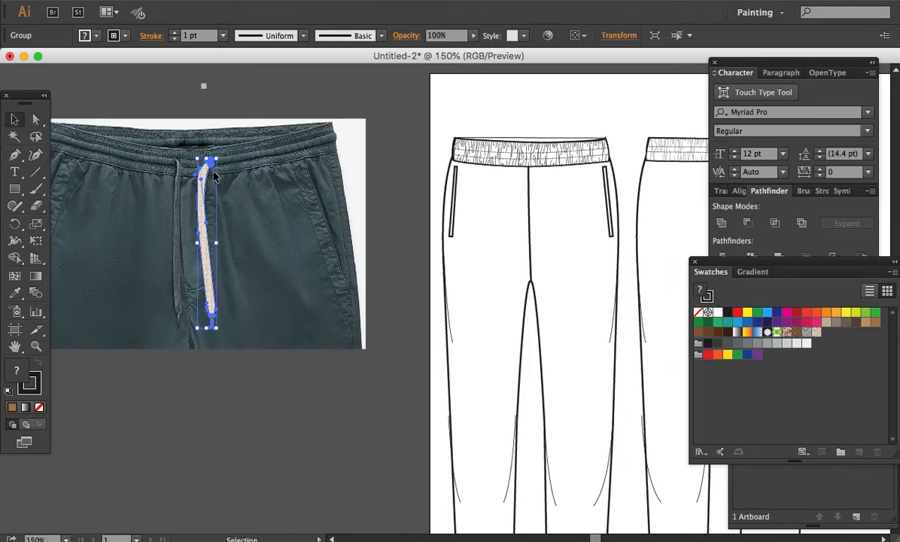
pyautogui.moveTo(207, 162)
pyautogui.mouseDown()
pyautogui.moveTo(546, 167)
pyautogui.moveTo(545, 159)
pyautogui.mouseUp()
# Step: Scale the drawstring group down to about half its size and nudge it slightly down and left on the waistband
pyautogui.press('super+space')
pyautogui.moveTo(486, 130); pyautogui.dragTo(623, 328)
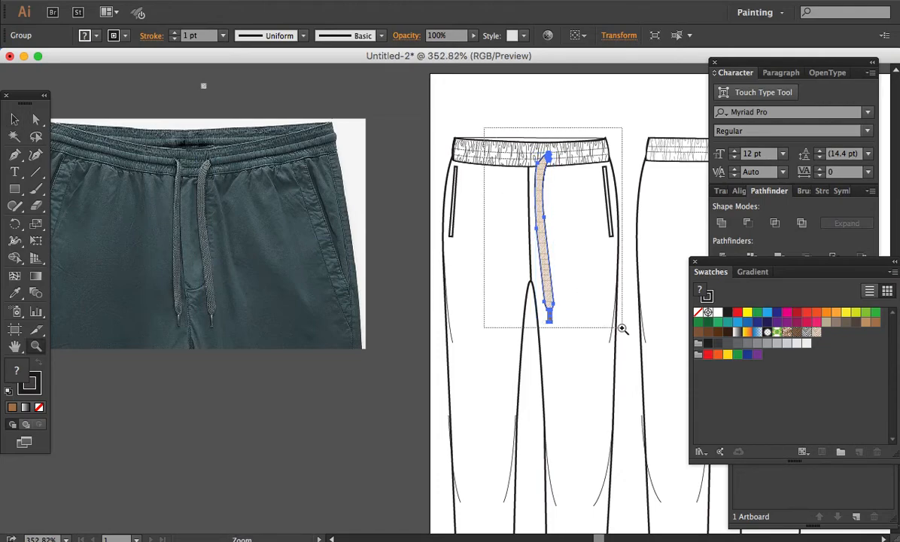
pyautogui.moveTo(446, 522)
pyautogui.mouseDown()
pyautogui.moveTo(424, 444)
pyautogui.moveTo(425, 322)
pyautogui.mouseUp()
pyautogui.press('super+space')
pyautogui.moveTo(316, 70); pyautogui.dragTo(500, 352)
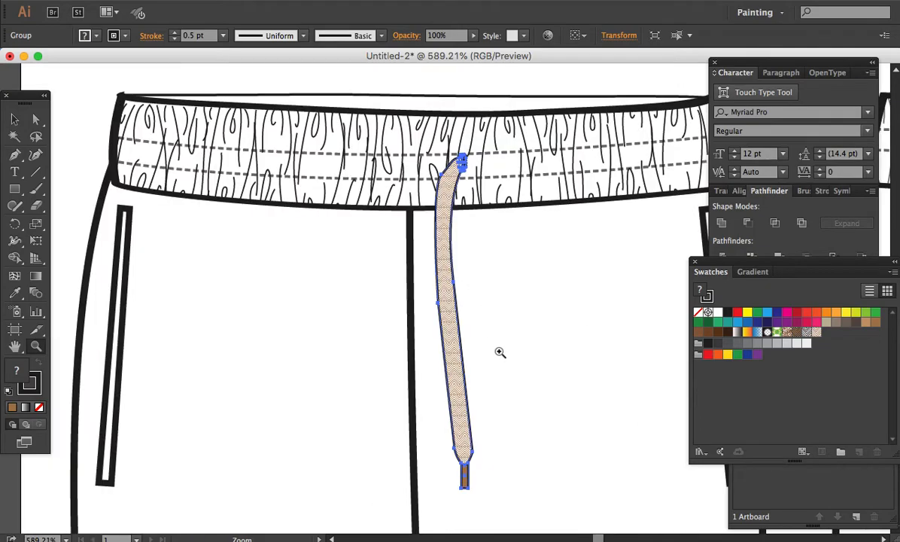
pyautogui.press('Down')
pyautogui.press('Left')
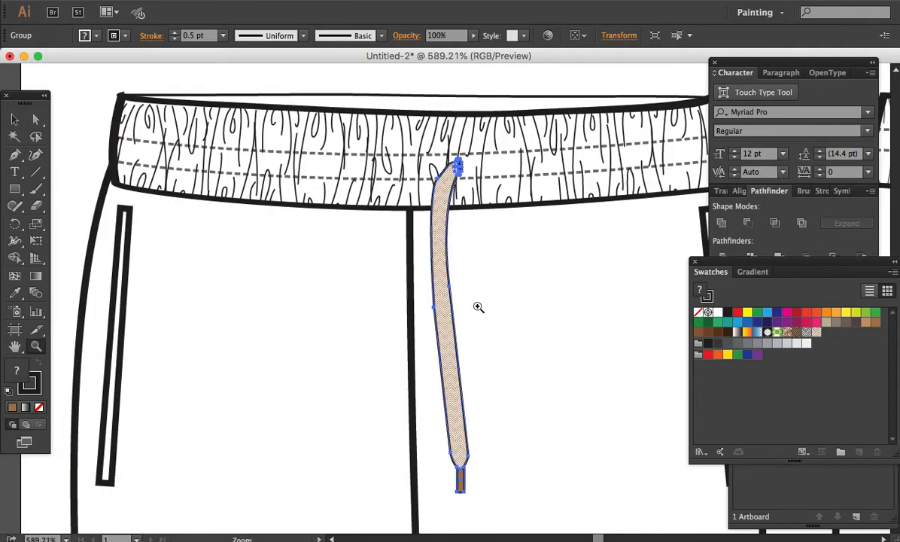
# Step: Duplicate the drawstring group to the other side of the center seam and reflect the copy across the vertical axis
pyautogui.moveTo(444, 297); pyautogui.dragTo(376, 301)
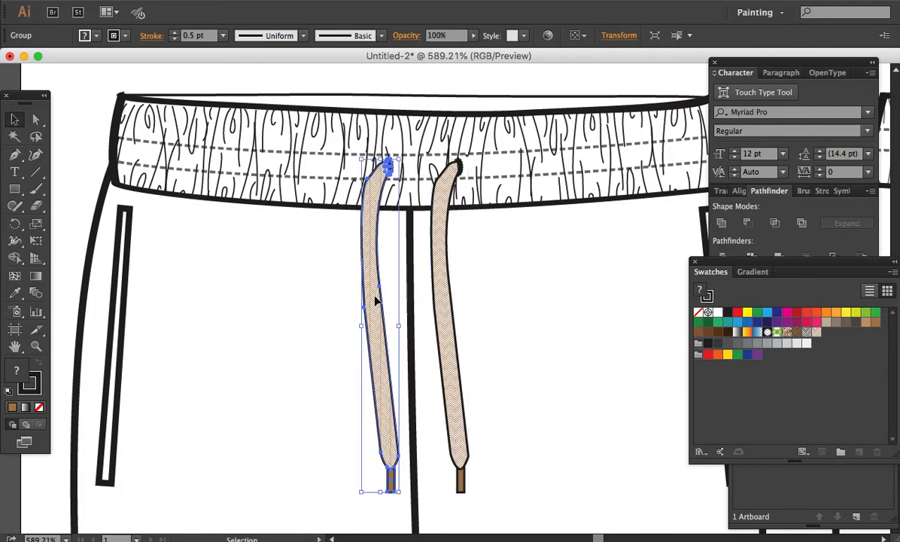
pyautogui.press('o')
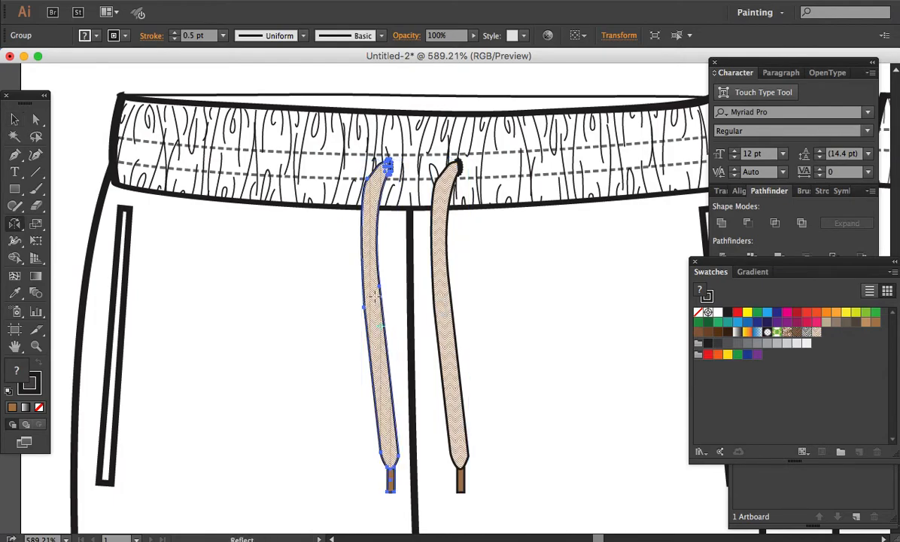
pyautogui.press('Return')
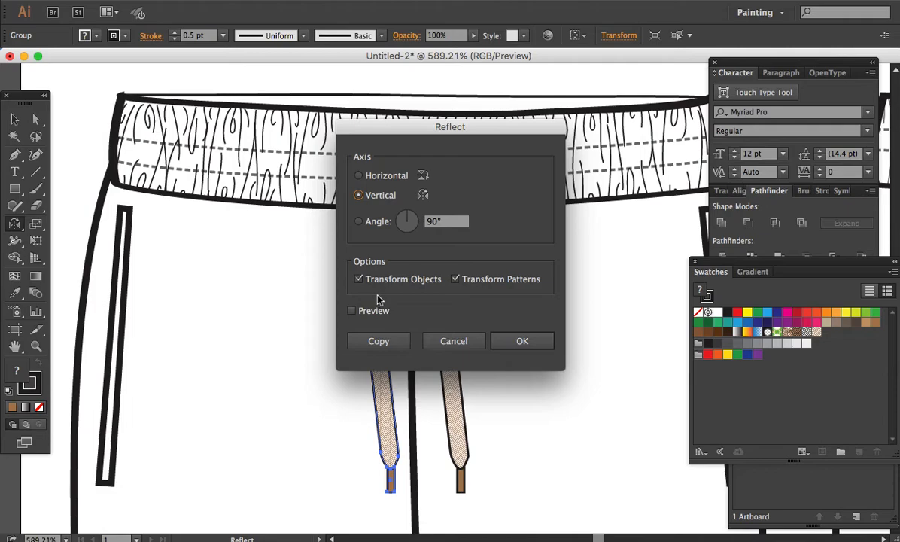
pyautogui.click(521, 341)
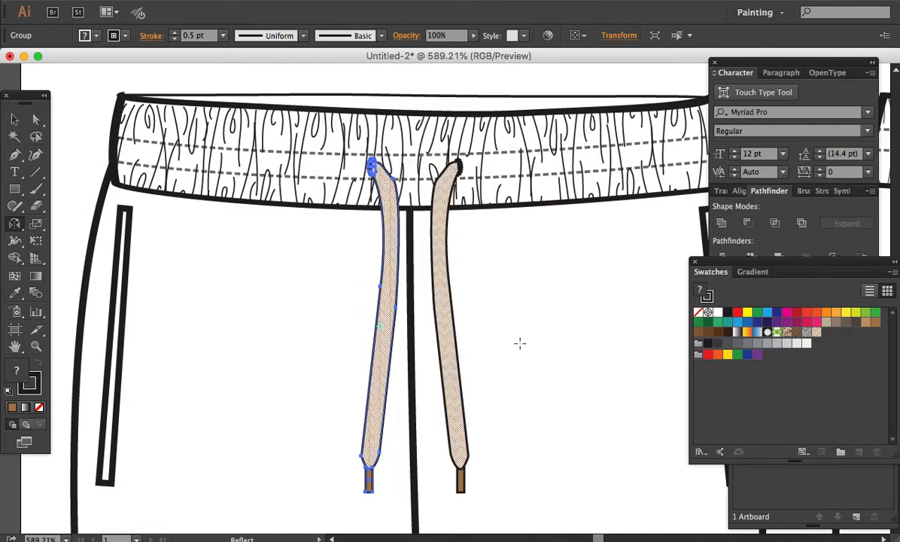
# Step: Nudge the mirrored drawstring left to space the pair evenly around the center seam, and deselect it
pyautogui.press('Left')
pyautogui.press('Left')
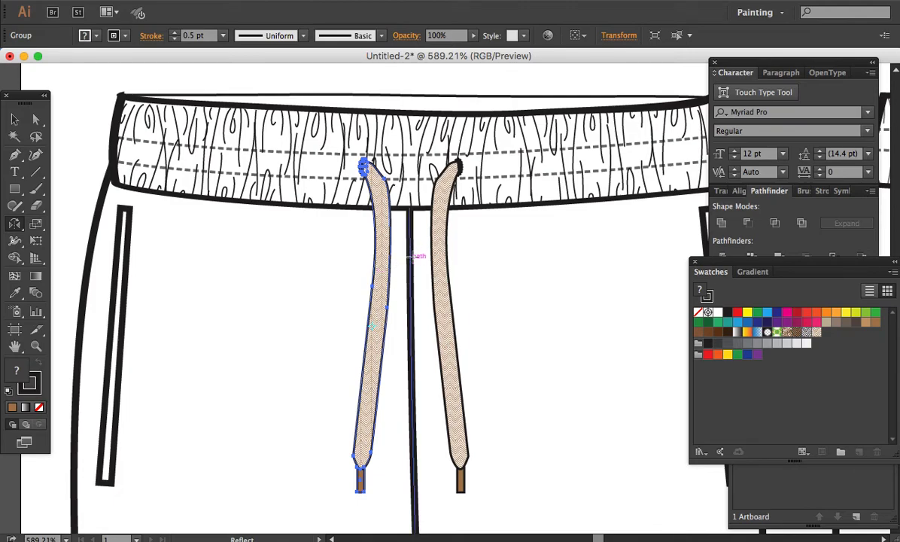
pyautogui.press('a')
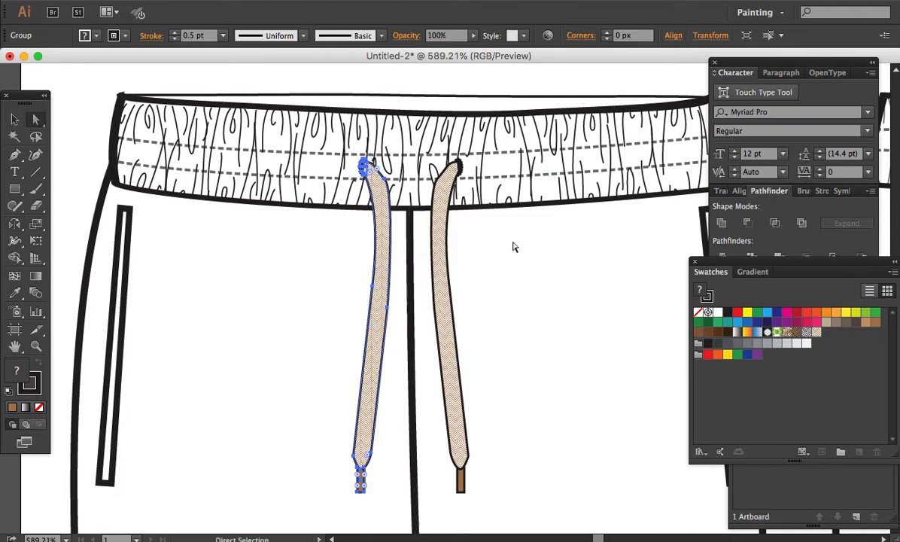
pyautogui.click(466, 87)
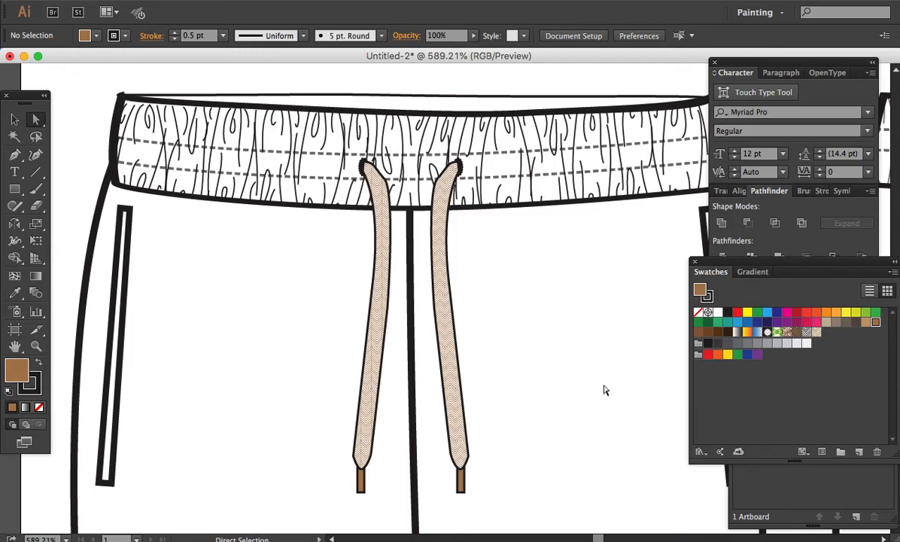
# Step: Examine the drawstring pair up close and the front and back pants flats from waistband to hem
pyautogui.press('super+minus')
pyautogui.moveTo(584, 411); pyautogui.dragTo(538, 319)
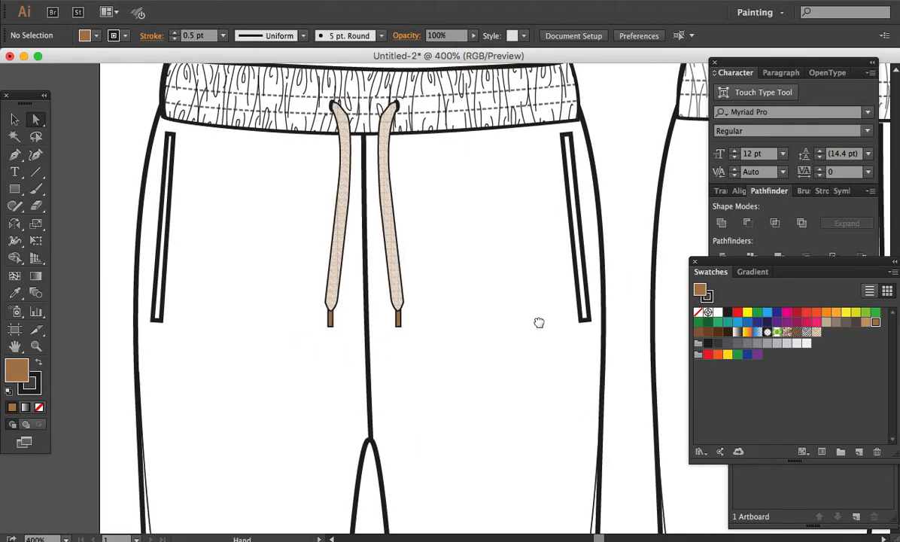
pyautogui.press('z')
pyautogui.moveTo(268, 89); pyautogui.dragTo(478, 364)
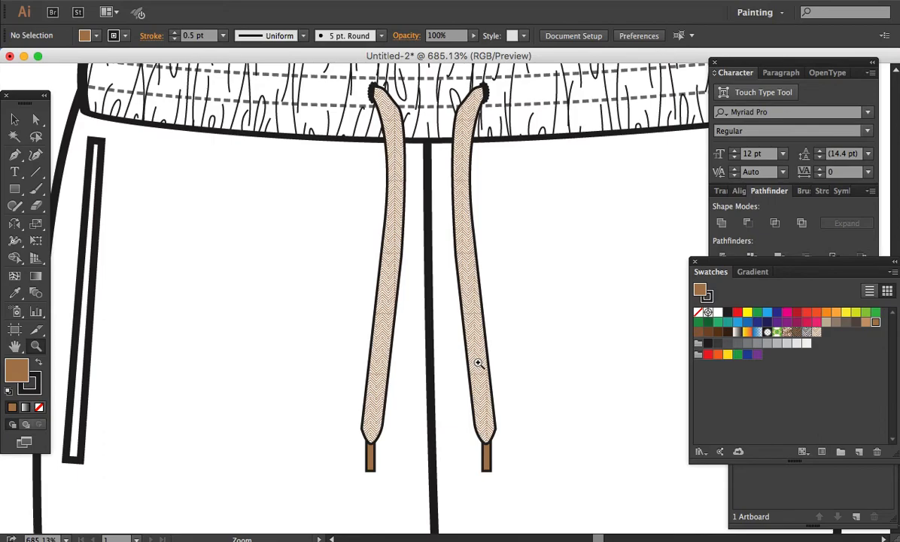
pyautogui.moveTo(490, 327)
pyautogui.mouseDown()
pyautogui.moveTo(495, 336)
pyautogui.moveTo(476, 337)
pyautogui.mouseUp()
pyautogui.press('a')
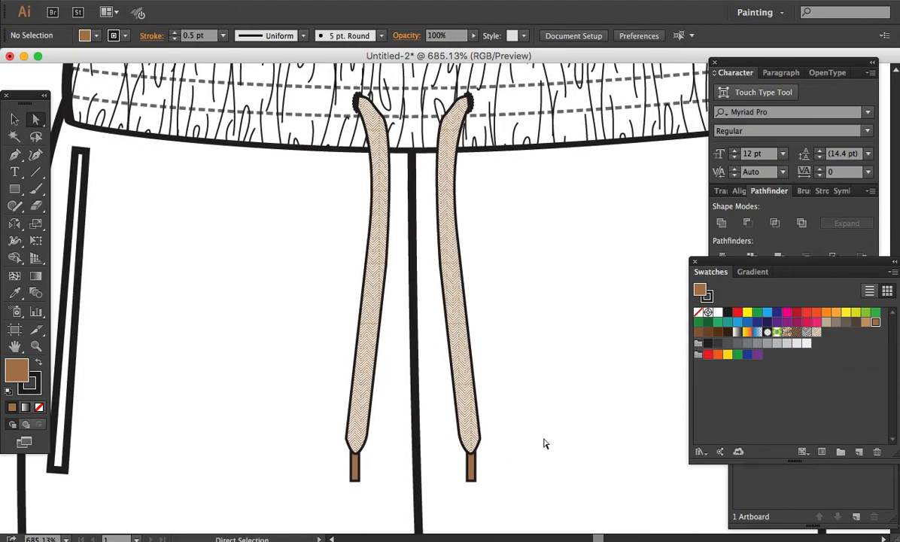
pyautogui.press('super+minus')
pyautogui.press('super+minus')
pyautogui.press('super+minus')
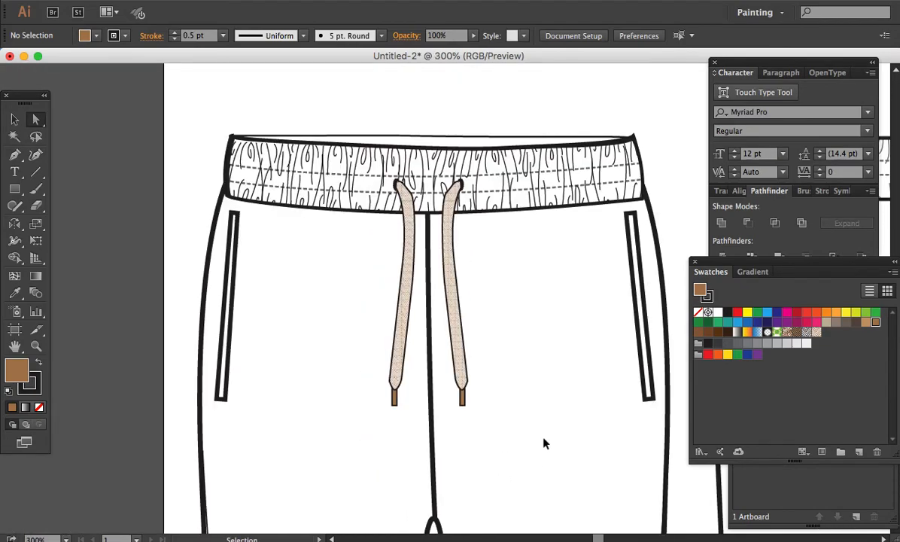
pyautogui.moveTo(594, 468); pyautogui.dragTo(510, 367)
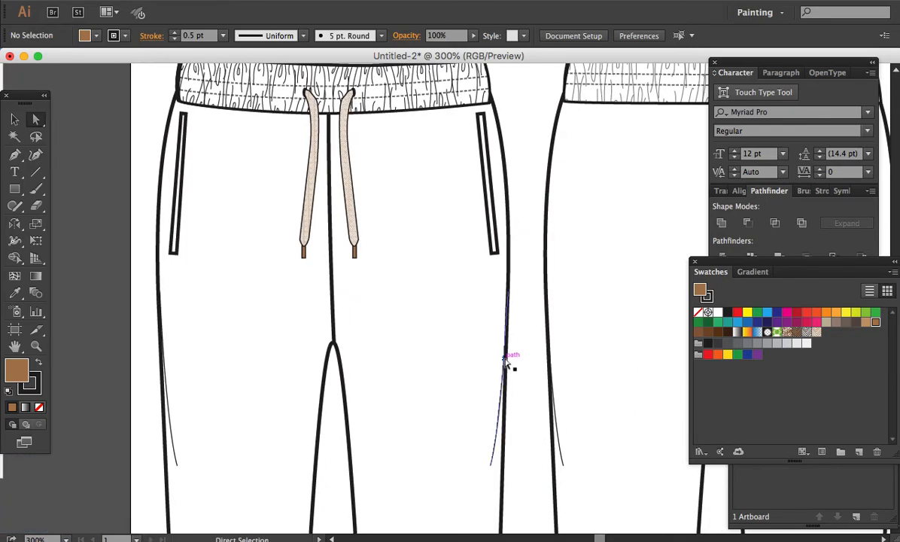
pyautogui.press('super+minus')
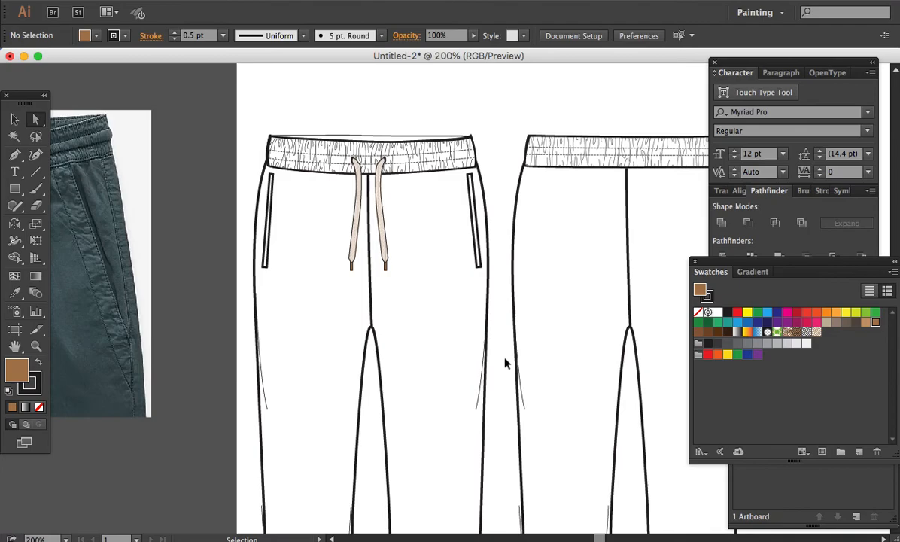
pyautogui.moveTo(560, 416); pyautogui.dragTo(484, 183)
pyautogui.press('super+minus')
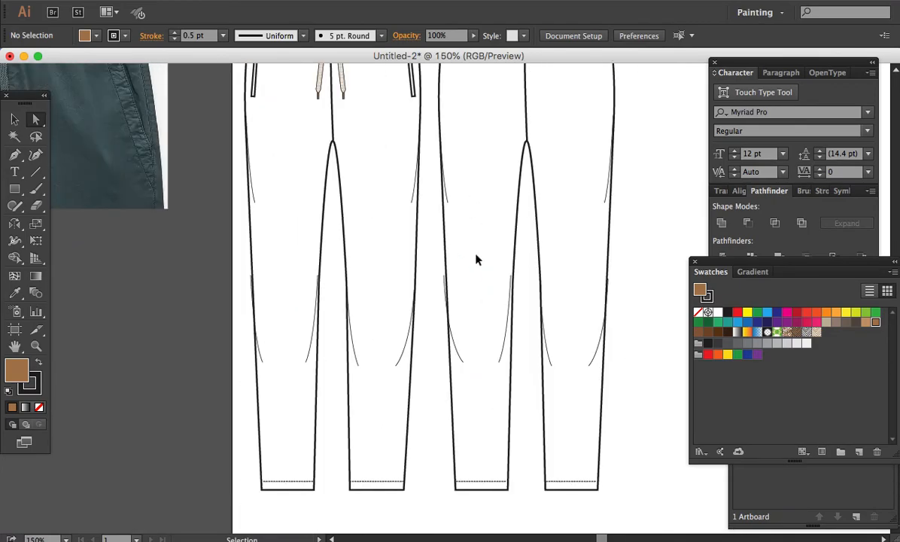
pyautogui.moveTo(446, 170); pyautogui.dragTo(470, 332)
pyautogui.press('z')
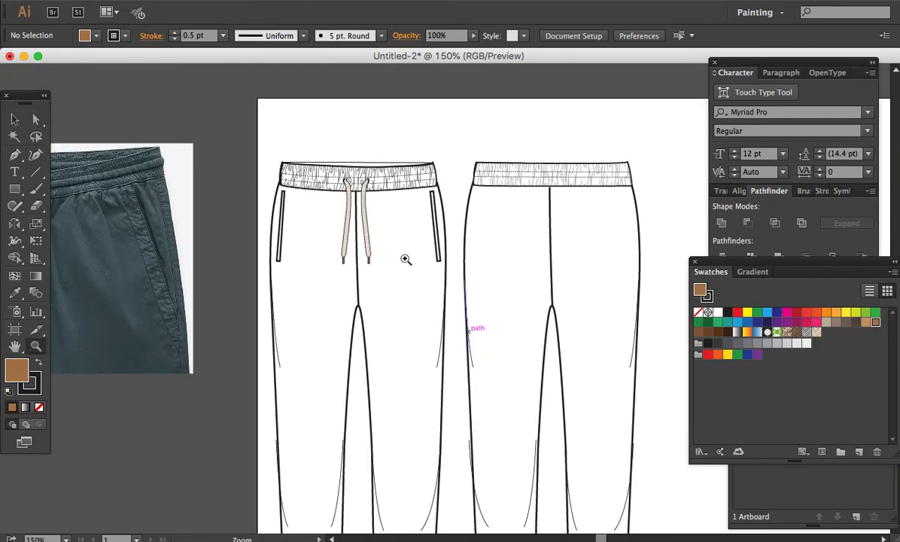
pyautogui.moveTo(244, 145); pyautogui.dragTo(516, 299)
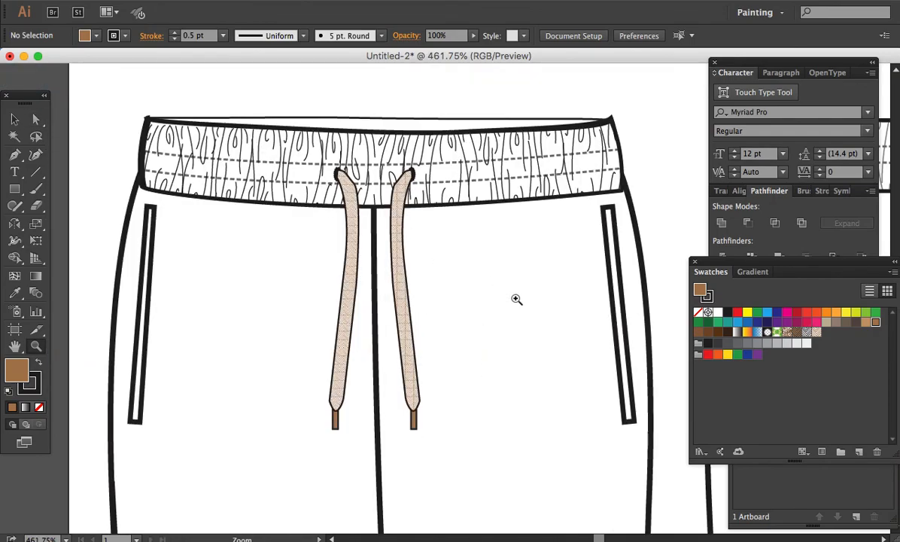
pyautogui.press('a')
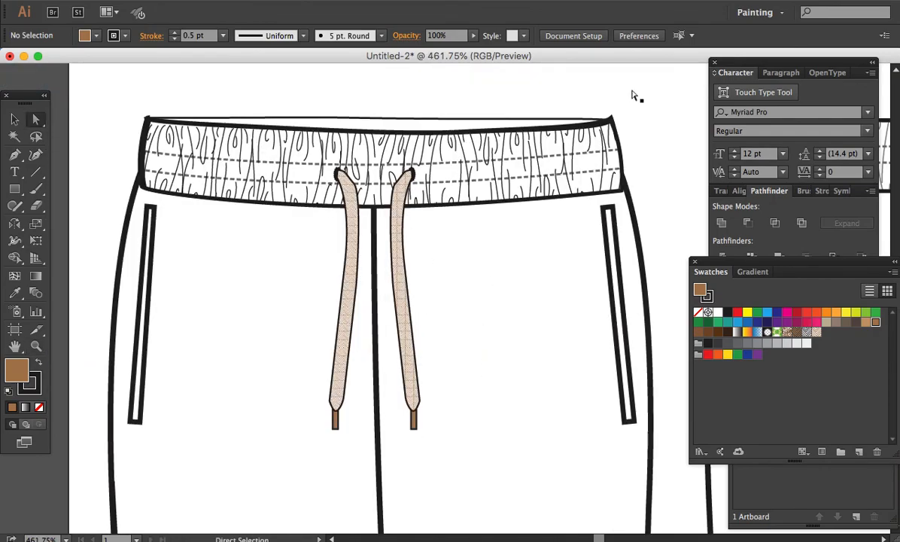